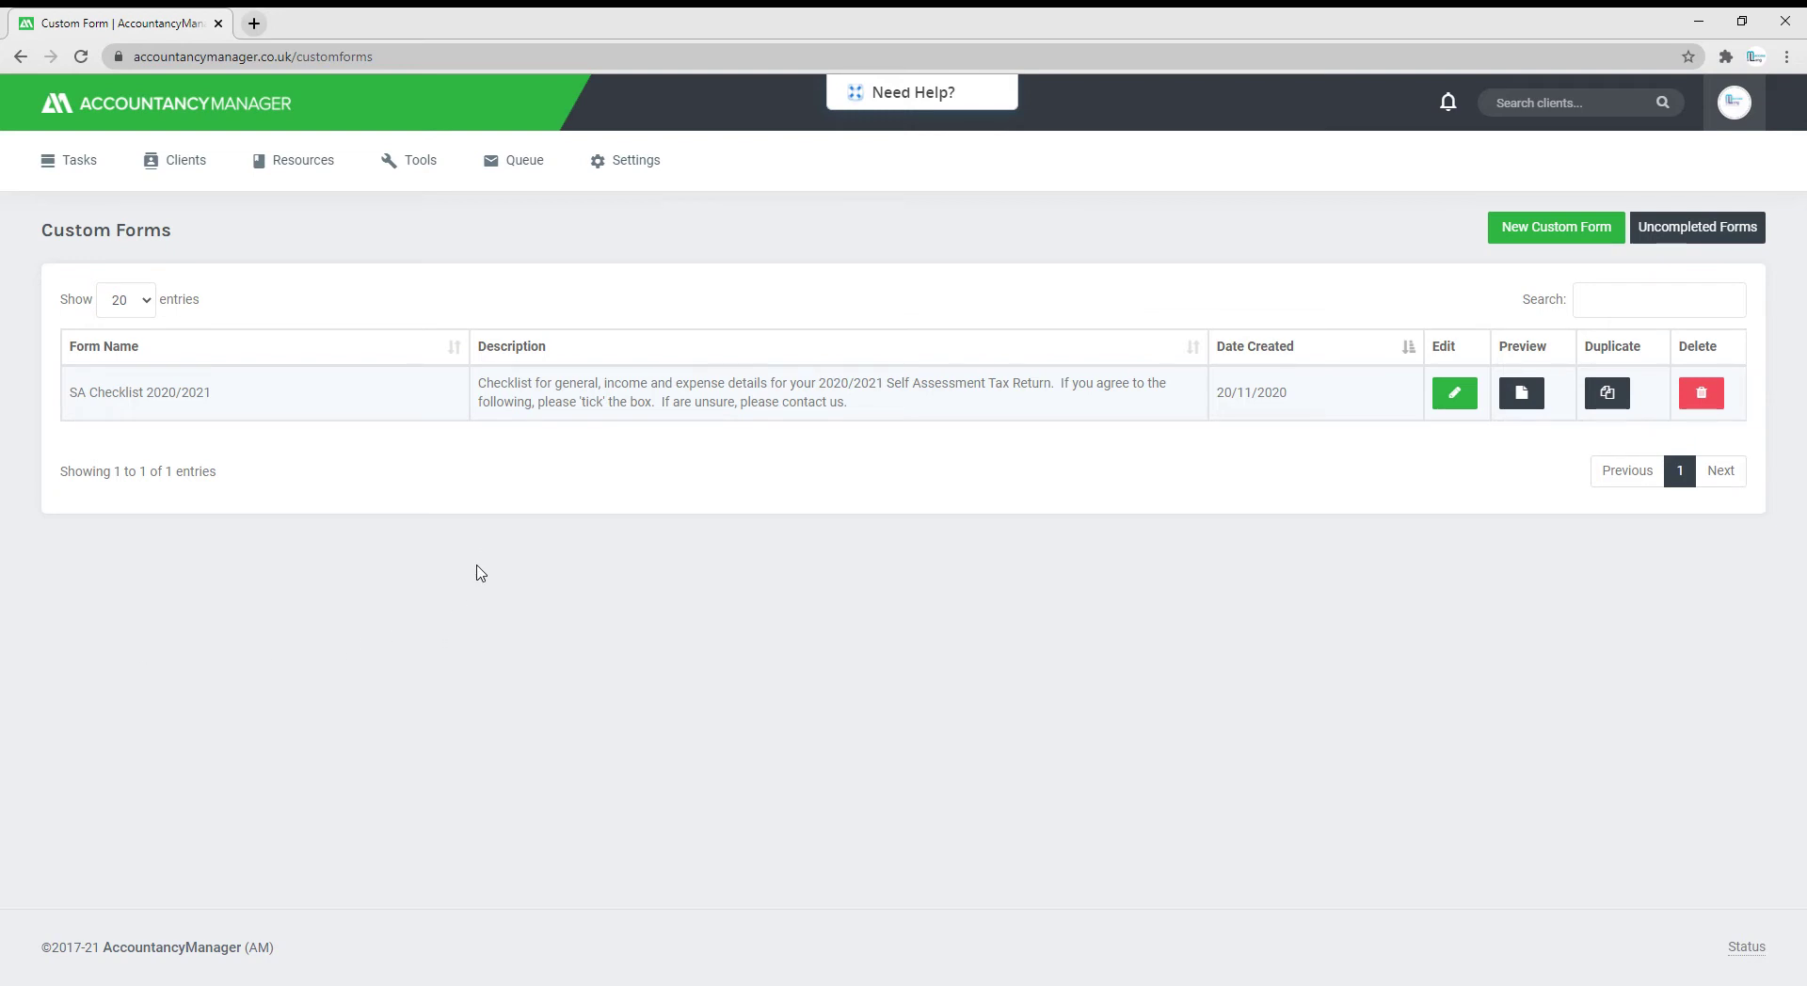
Create a new custom form and set its client-visible name to "SA Checklist 2021/2022"
mouse_move(431, 181)
left_click(1543, 235)
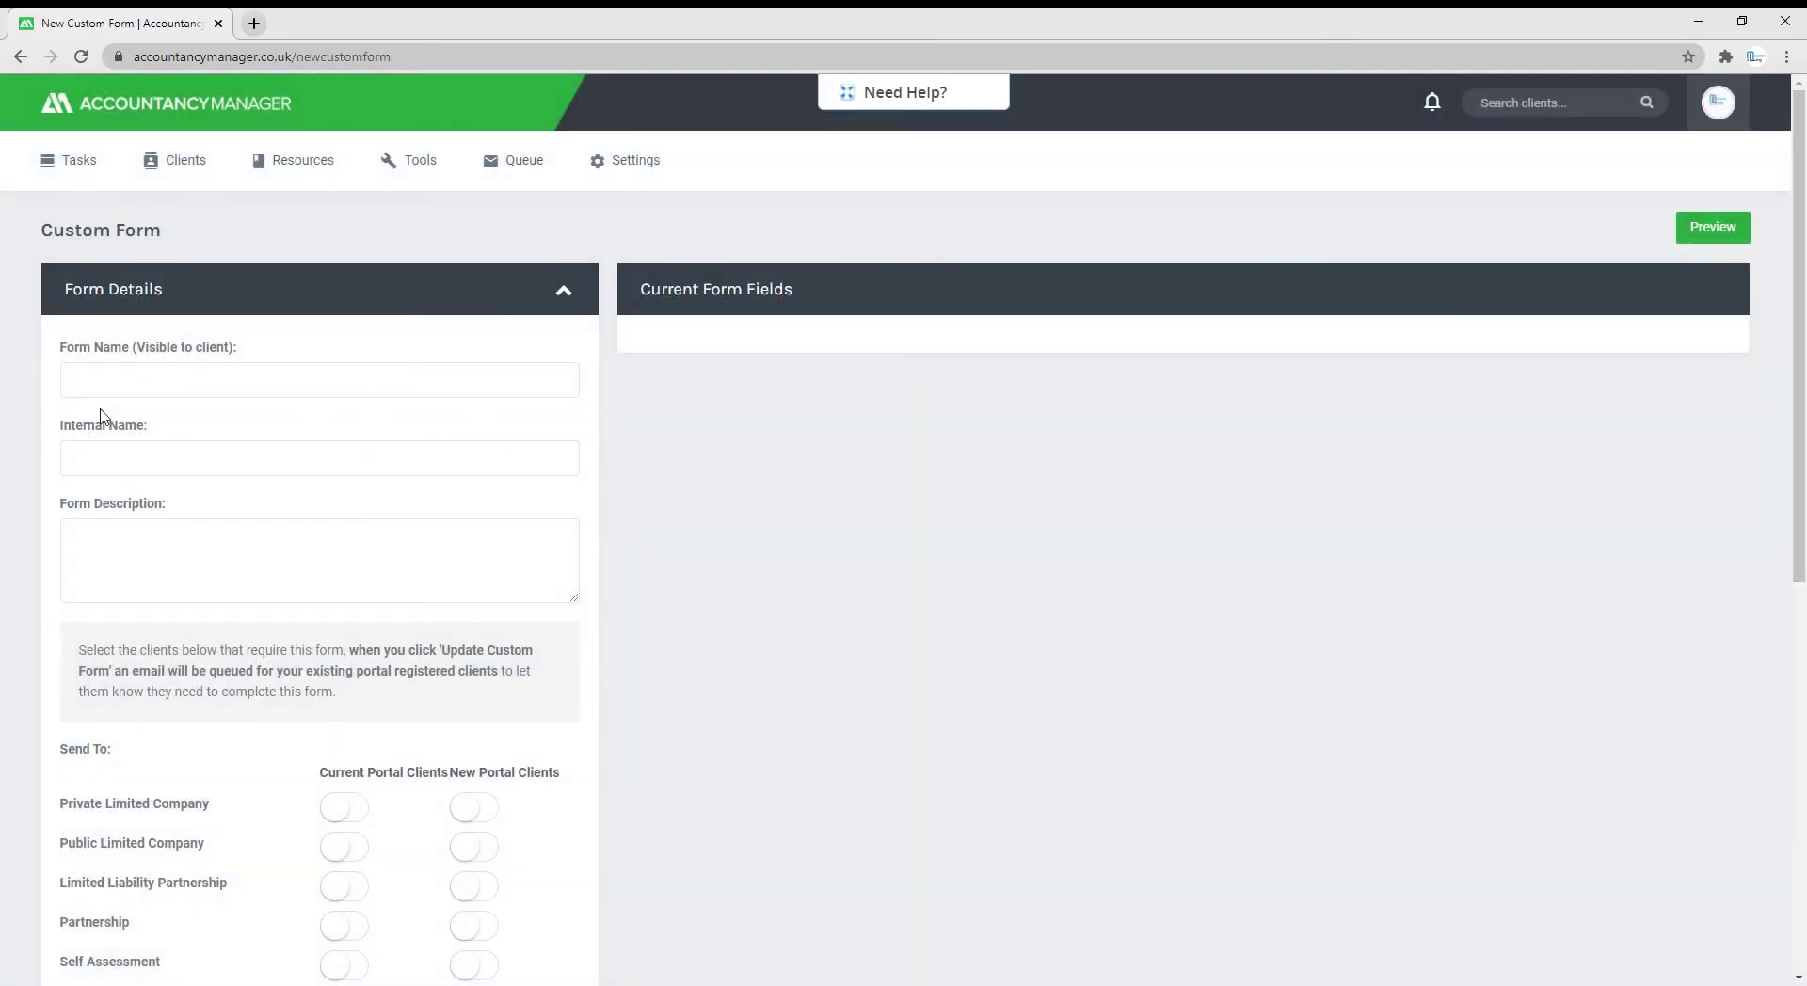
left_click(125, 382)
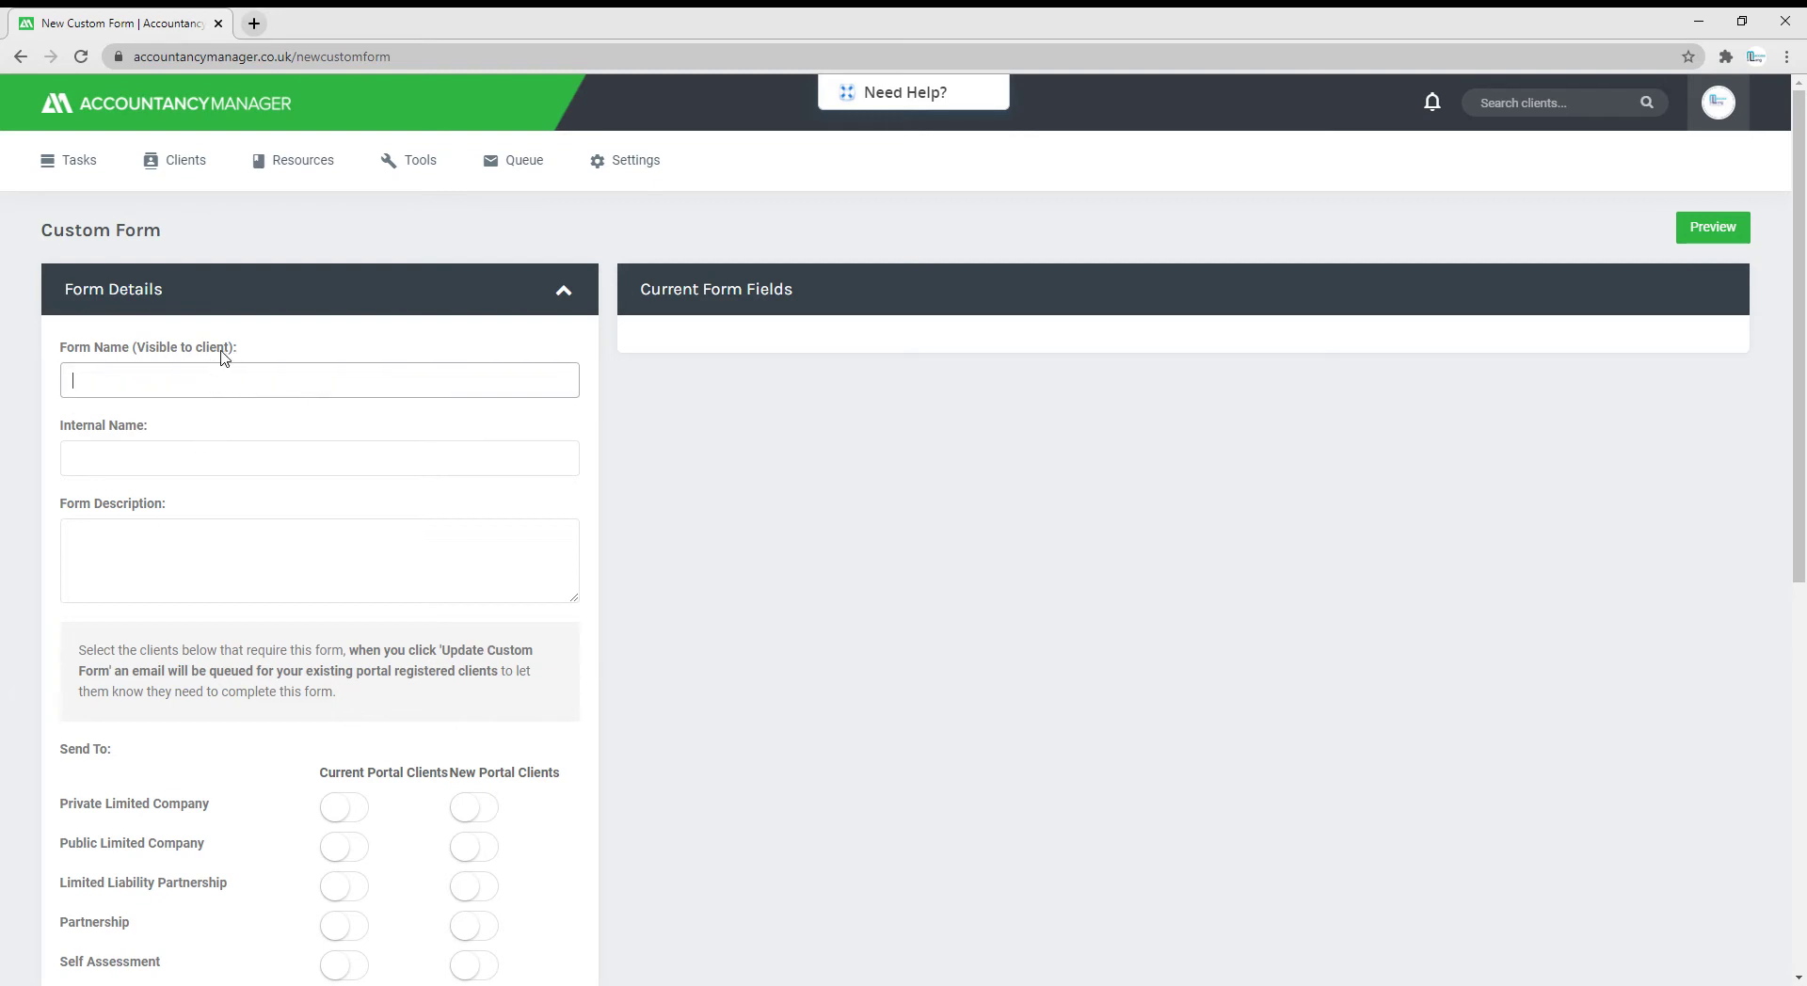
left_click(180, 436)
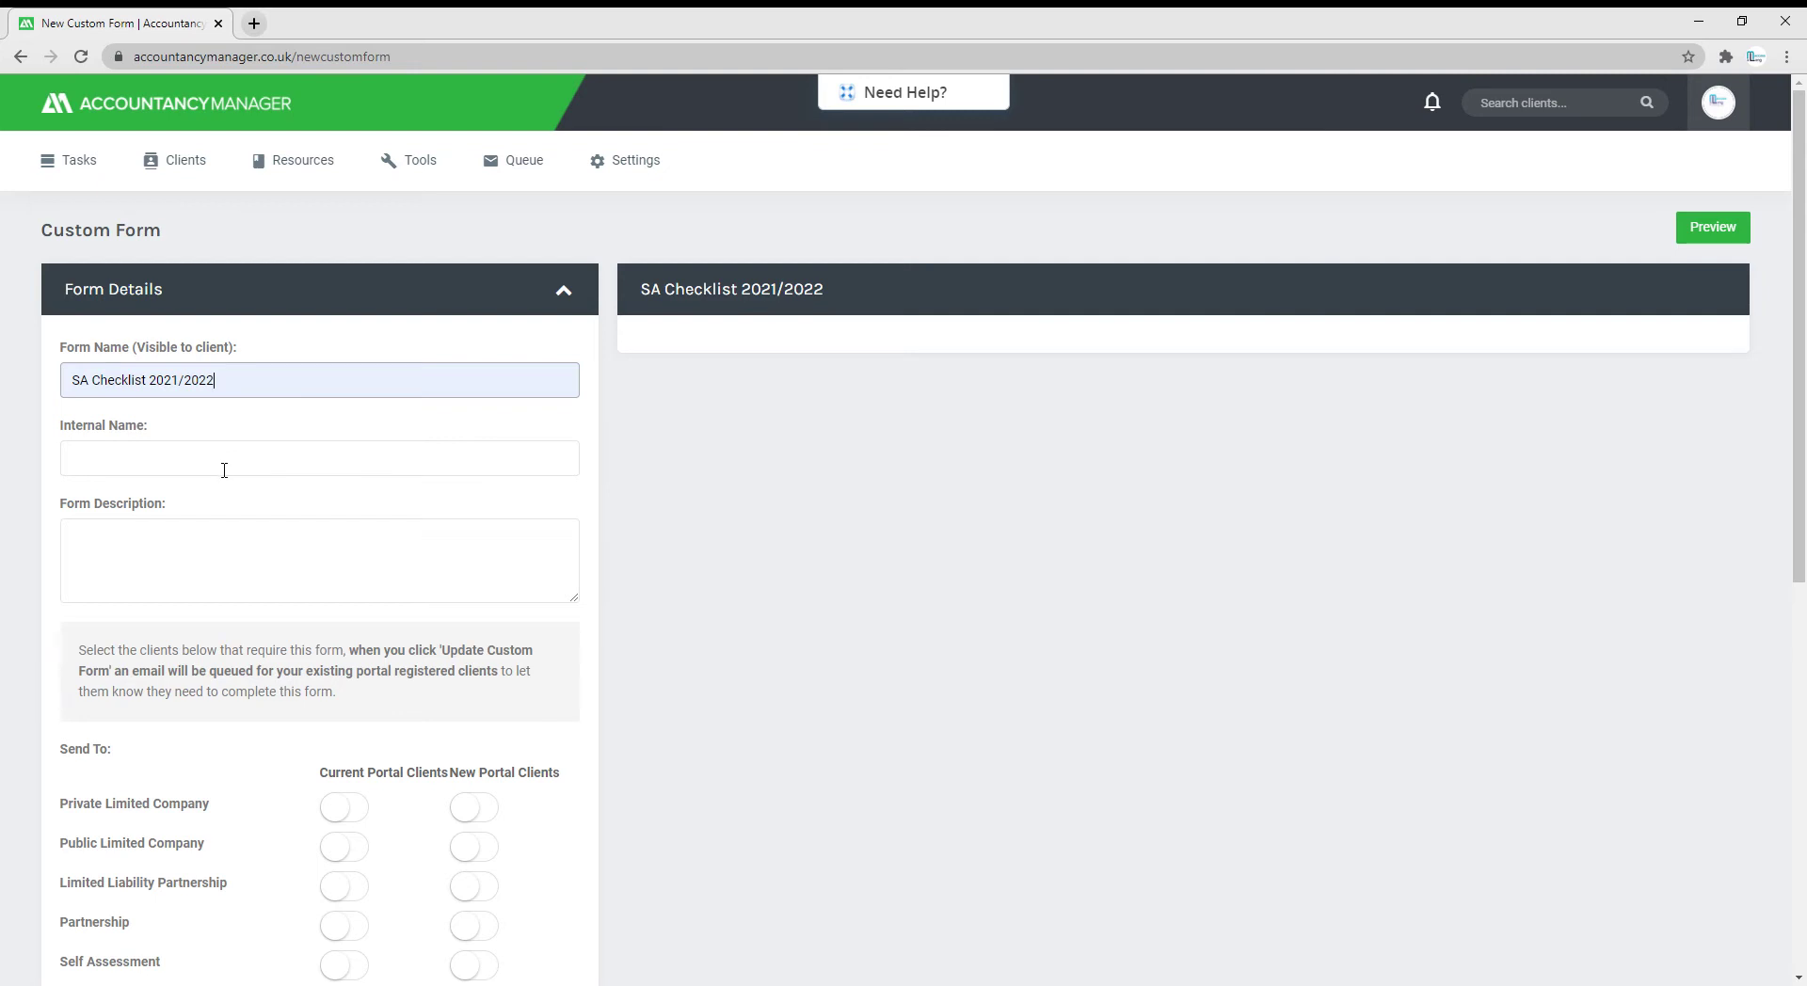
Add a form description for the 2021/2022 Self Assessment Tax Return checklist, asking clients to tick the box if they agree and make contact if unsure
left_click(191, 555)
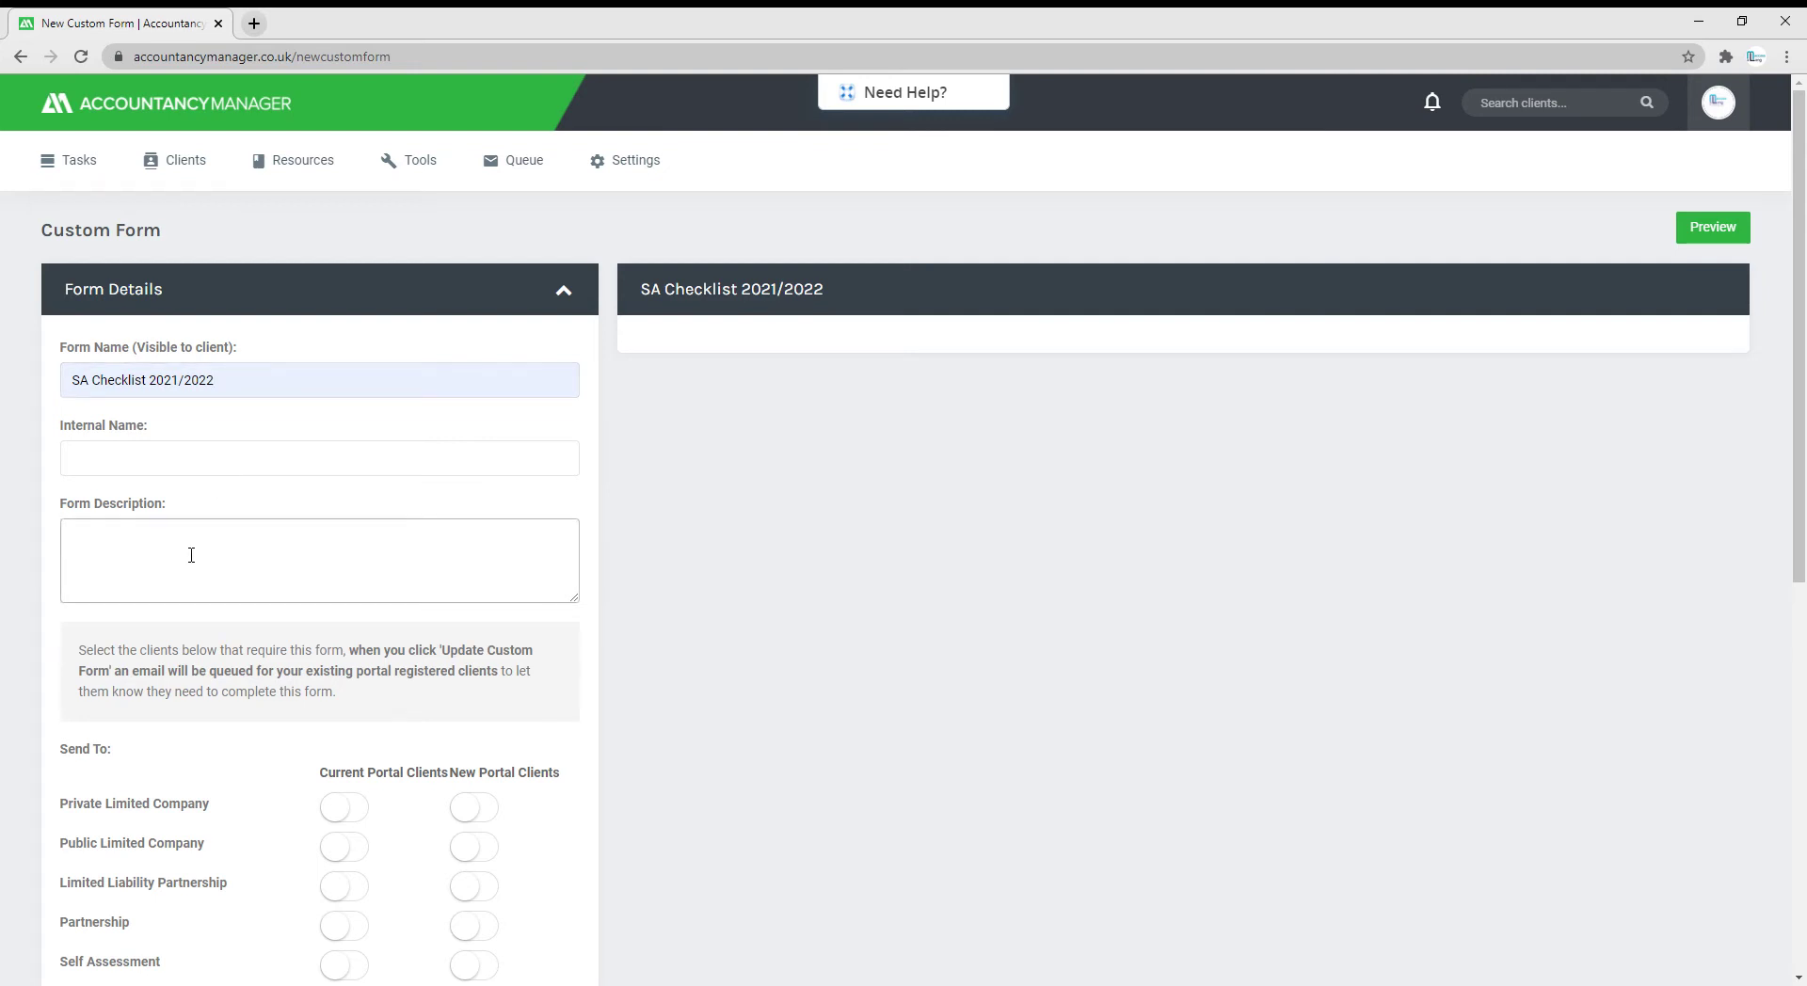
key("alt+Tab")
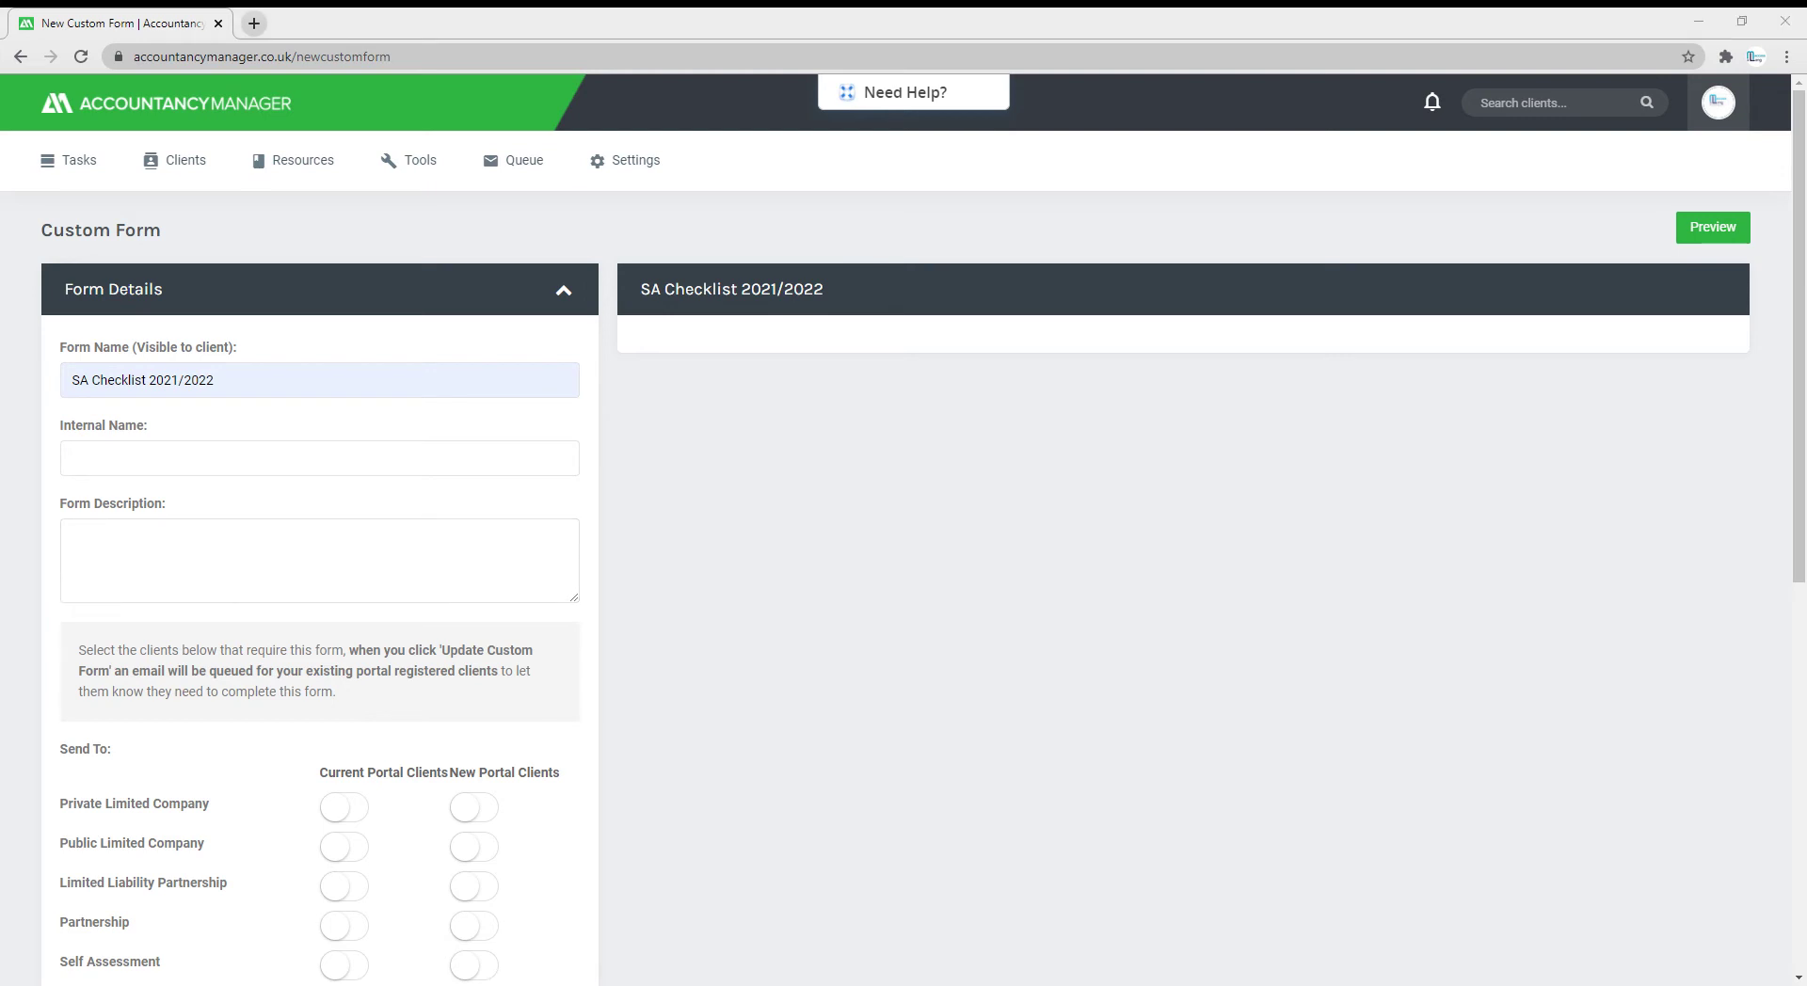
left_click(132, 552)
type("Checklist for general, income and expense details for your 2020/2021 Self Assessment Tax Return.  If you agree to the following, please 'tick' the box.  If are unsure, please contact us.")
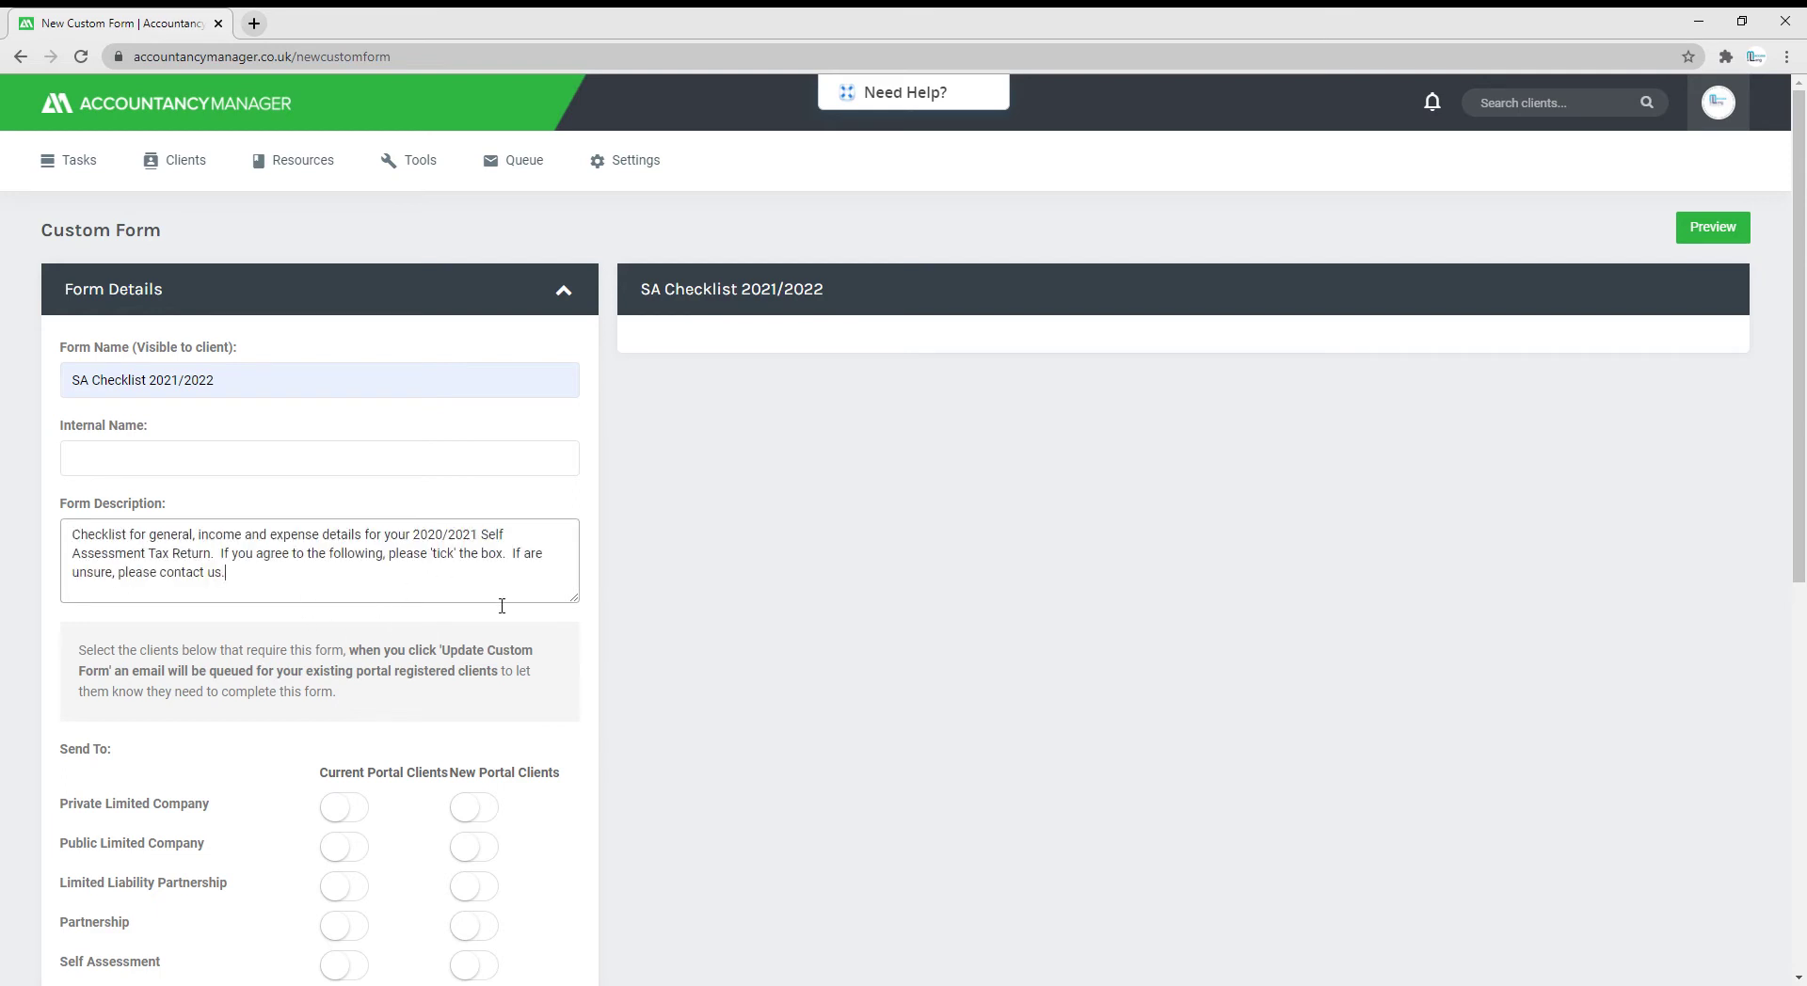
left_click_drag(478, 536, 446, 543)
type("1/2022")
key("BackSpace")
Add a form item named "General Details" with the input type Section Header
scroll(632, 565, "down", 4)
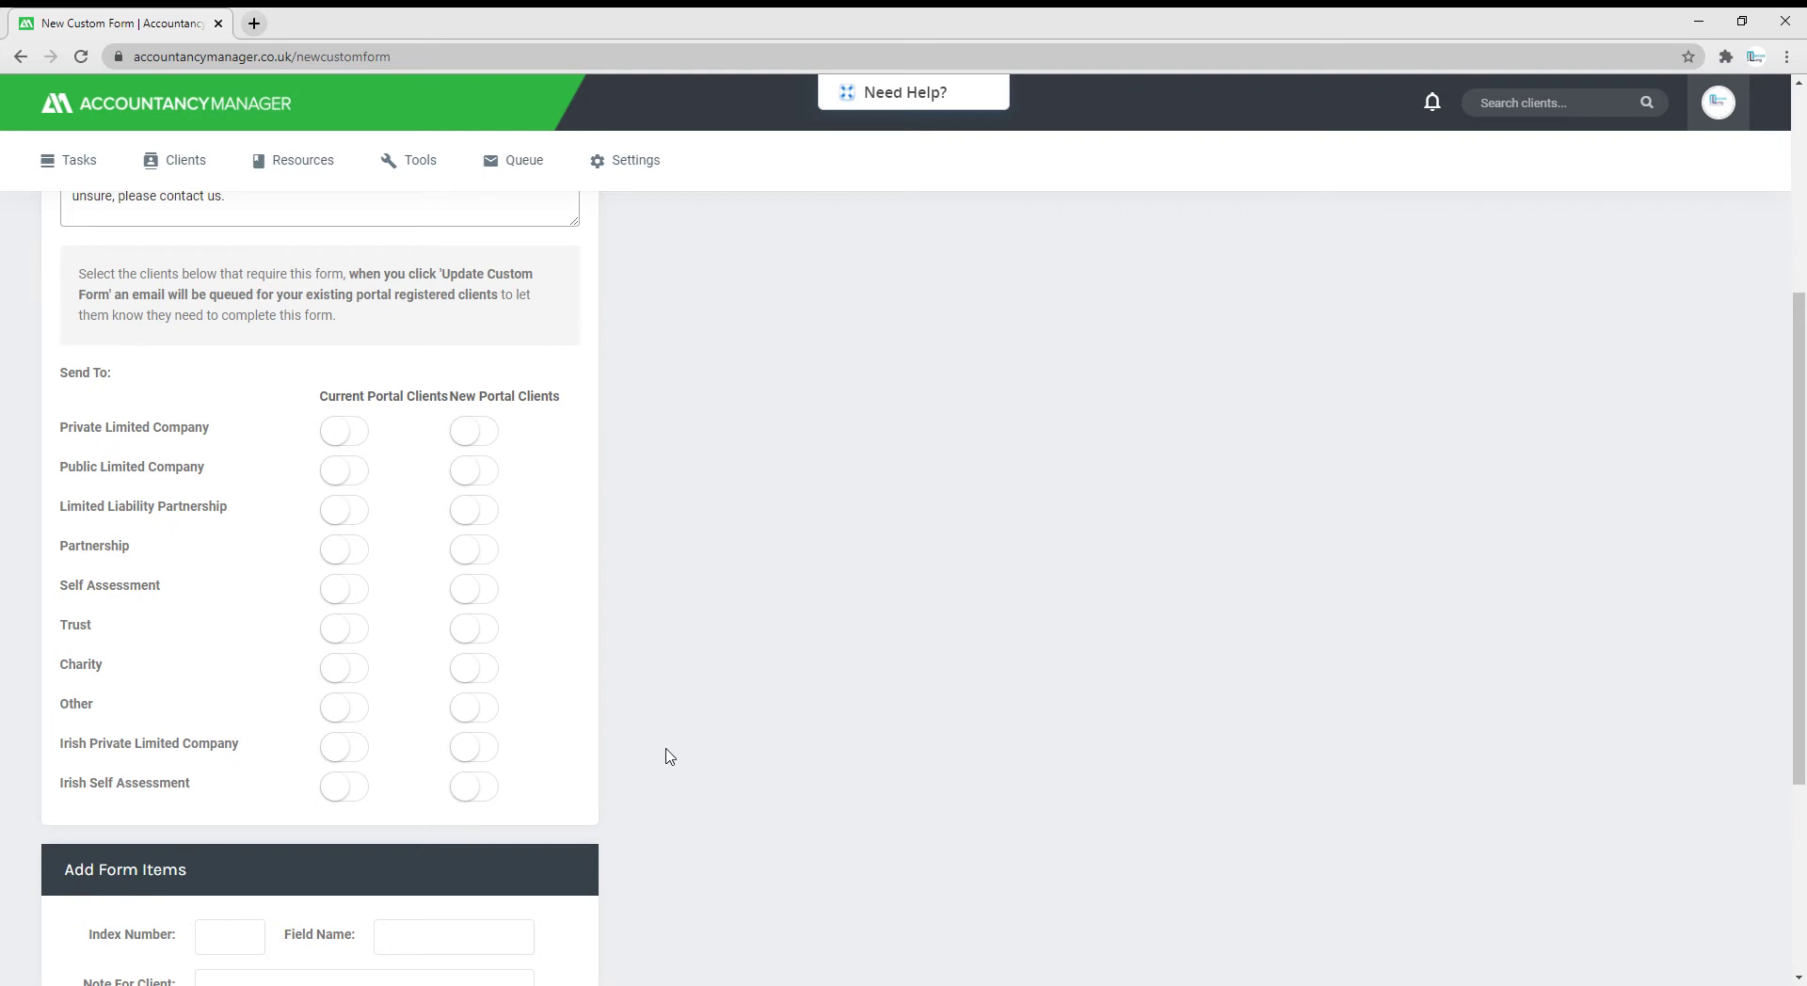
scroll(669, 756, "down", 1)
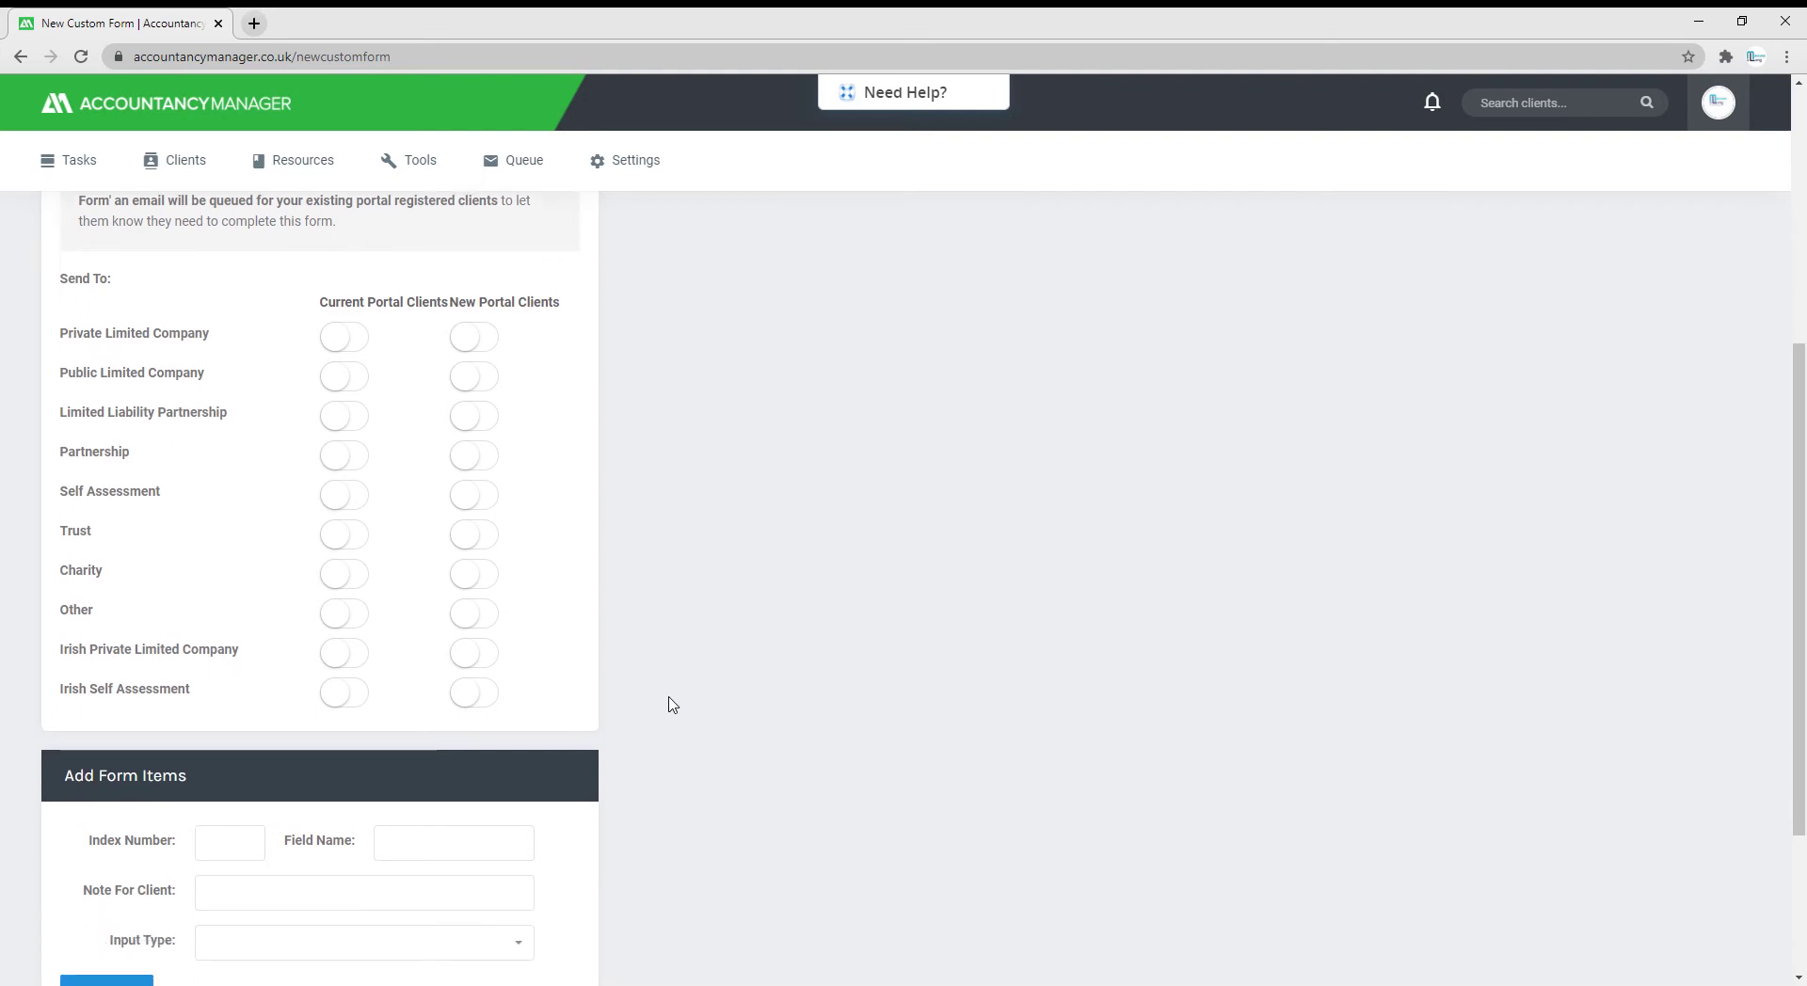
left_click(427, 848)
left_click(430, 851)
type("General Details")
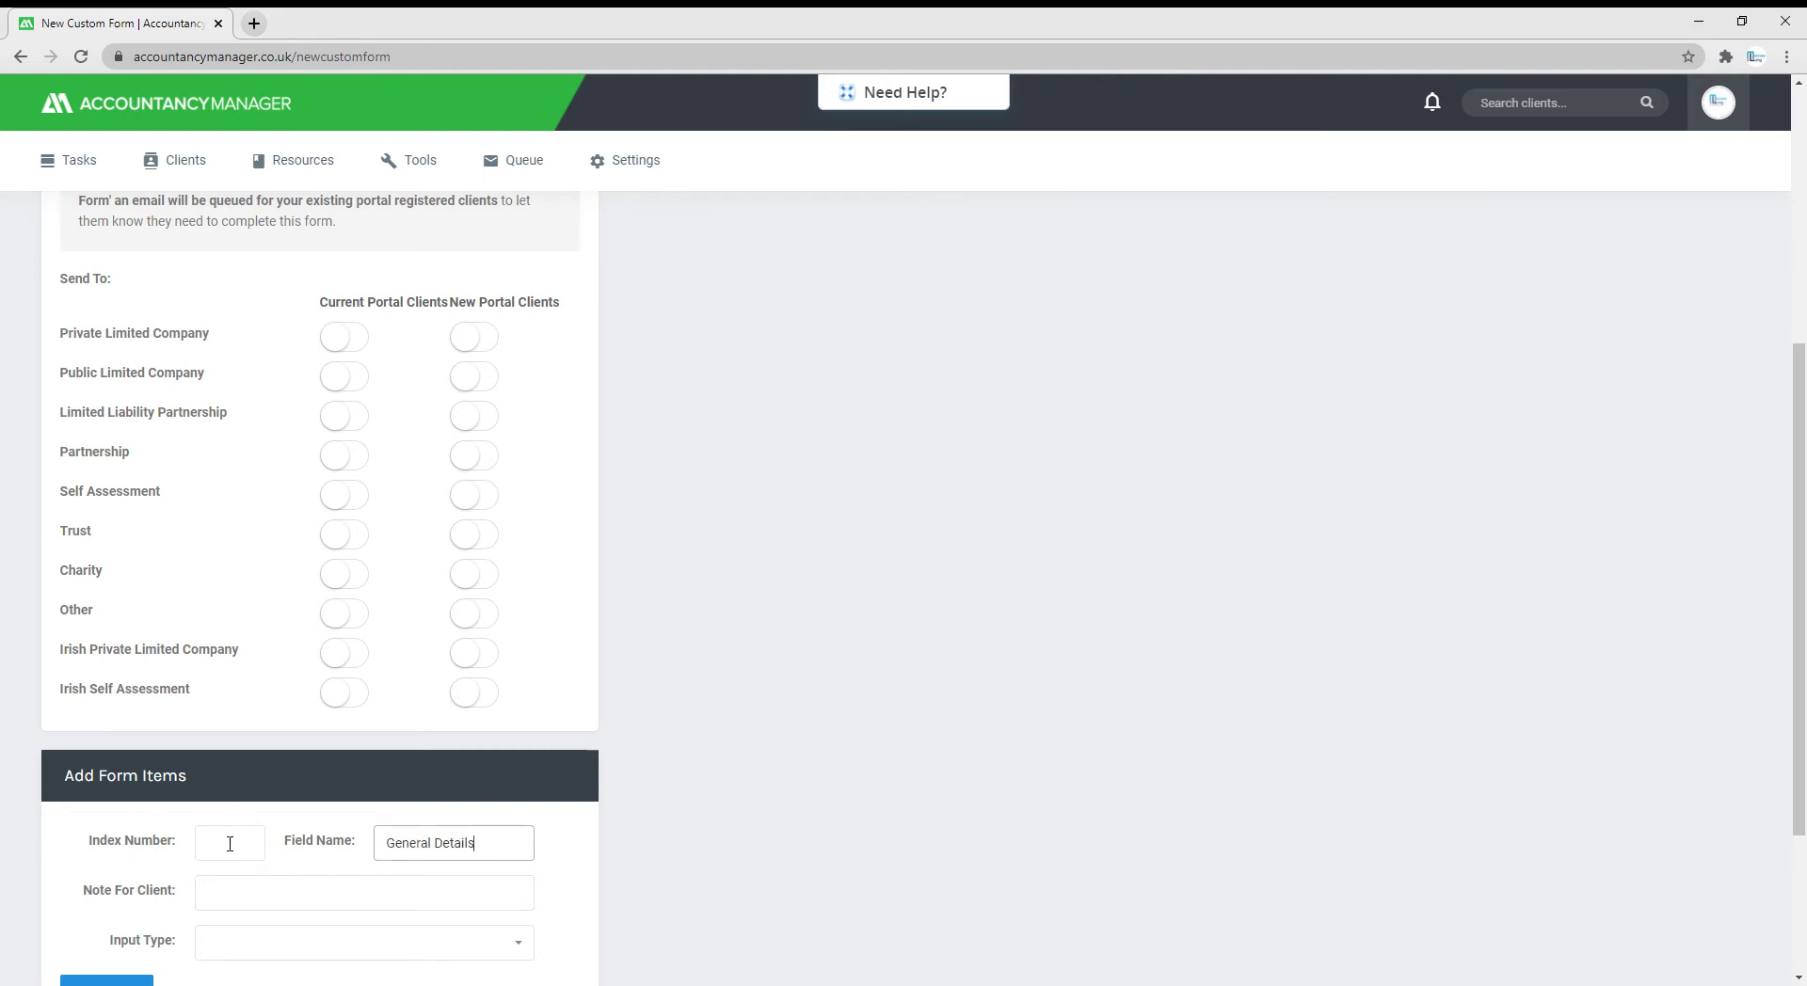
scroll(230, 850, "down", 1)
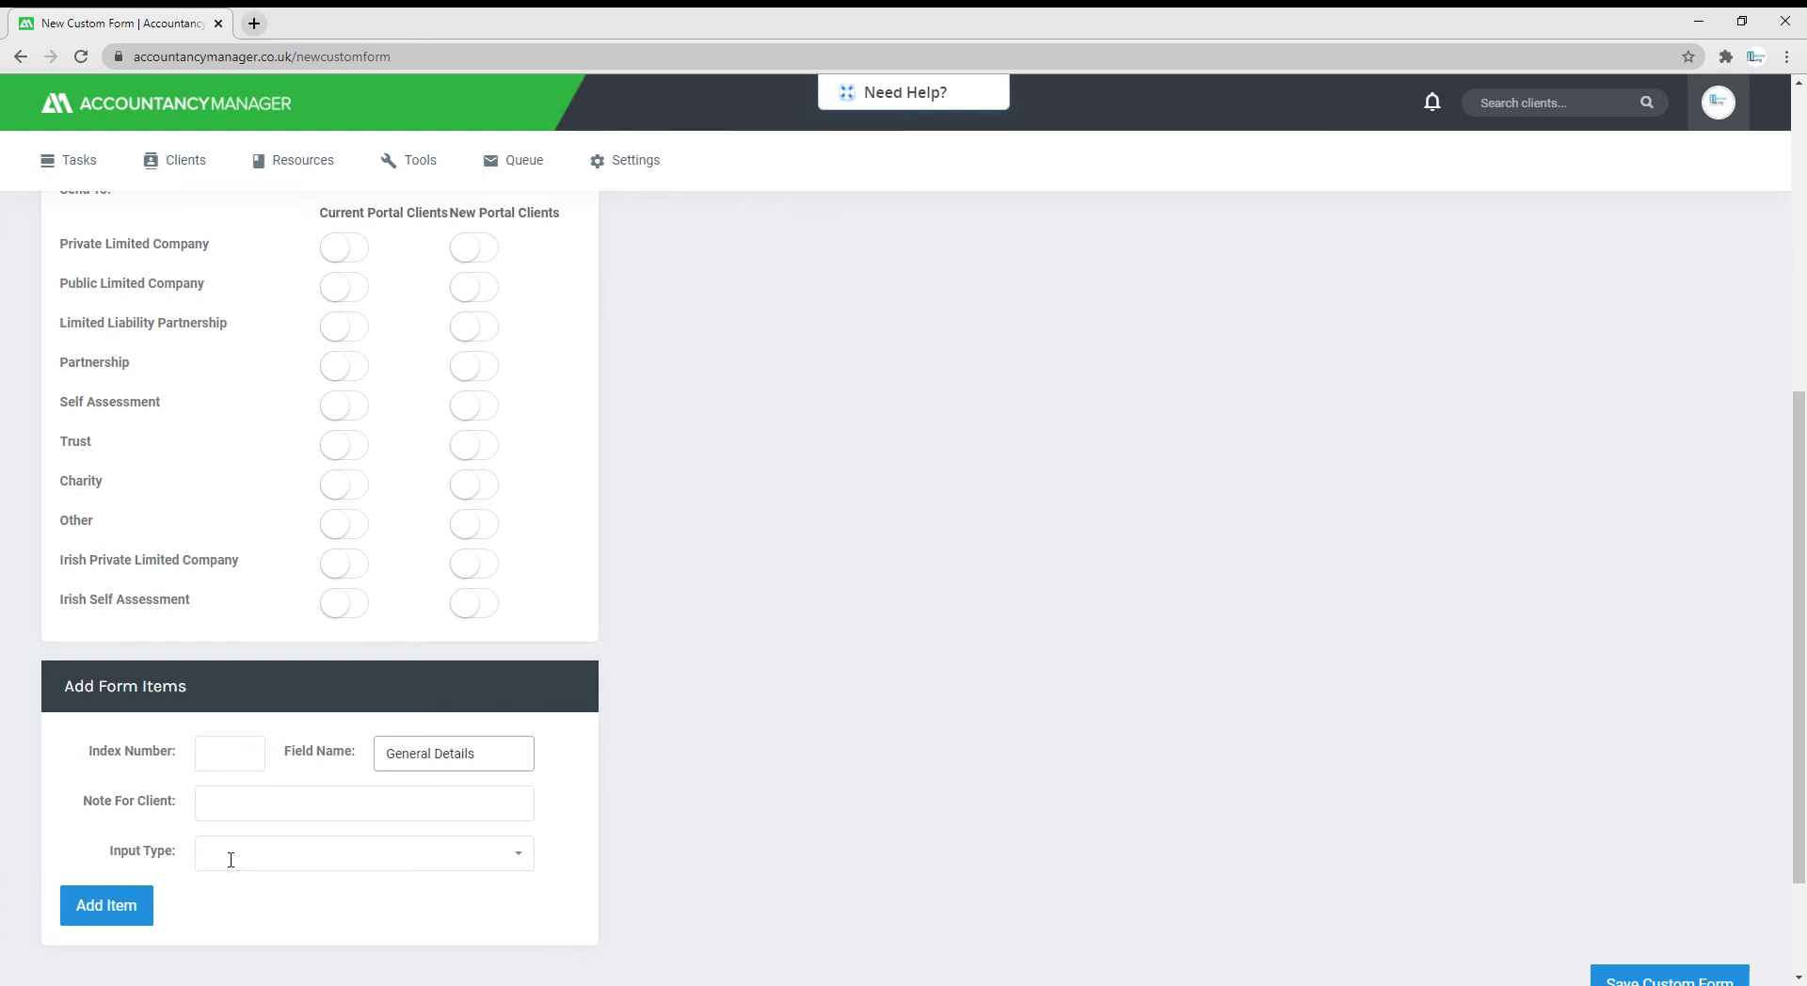
left_click(341, 853)
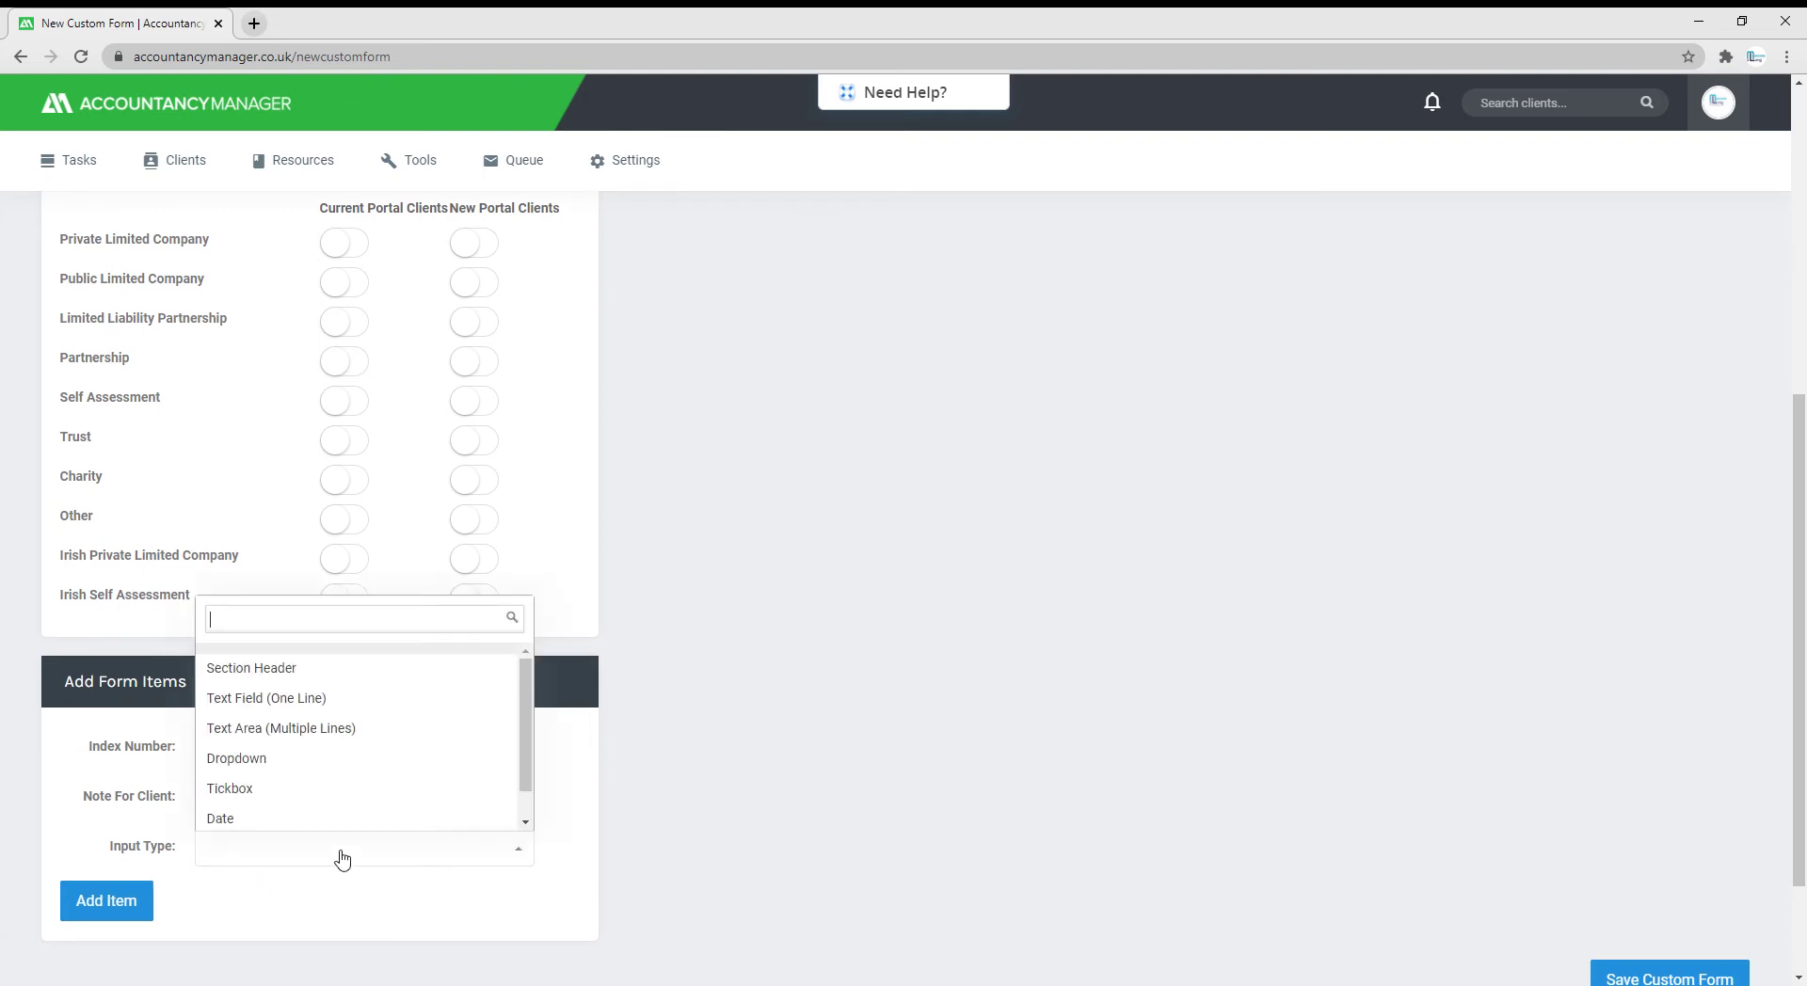
left_click(262, 667)
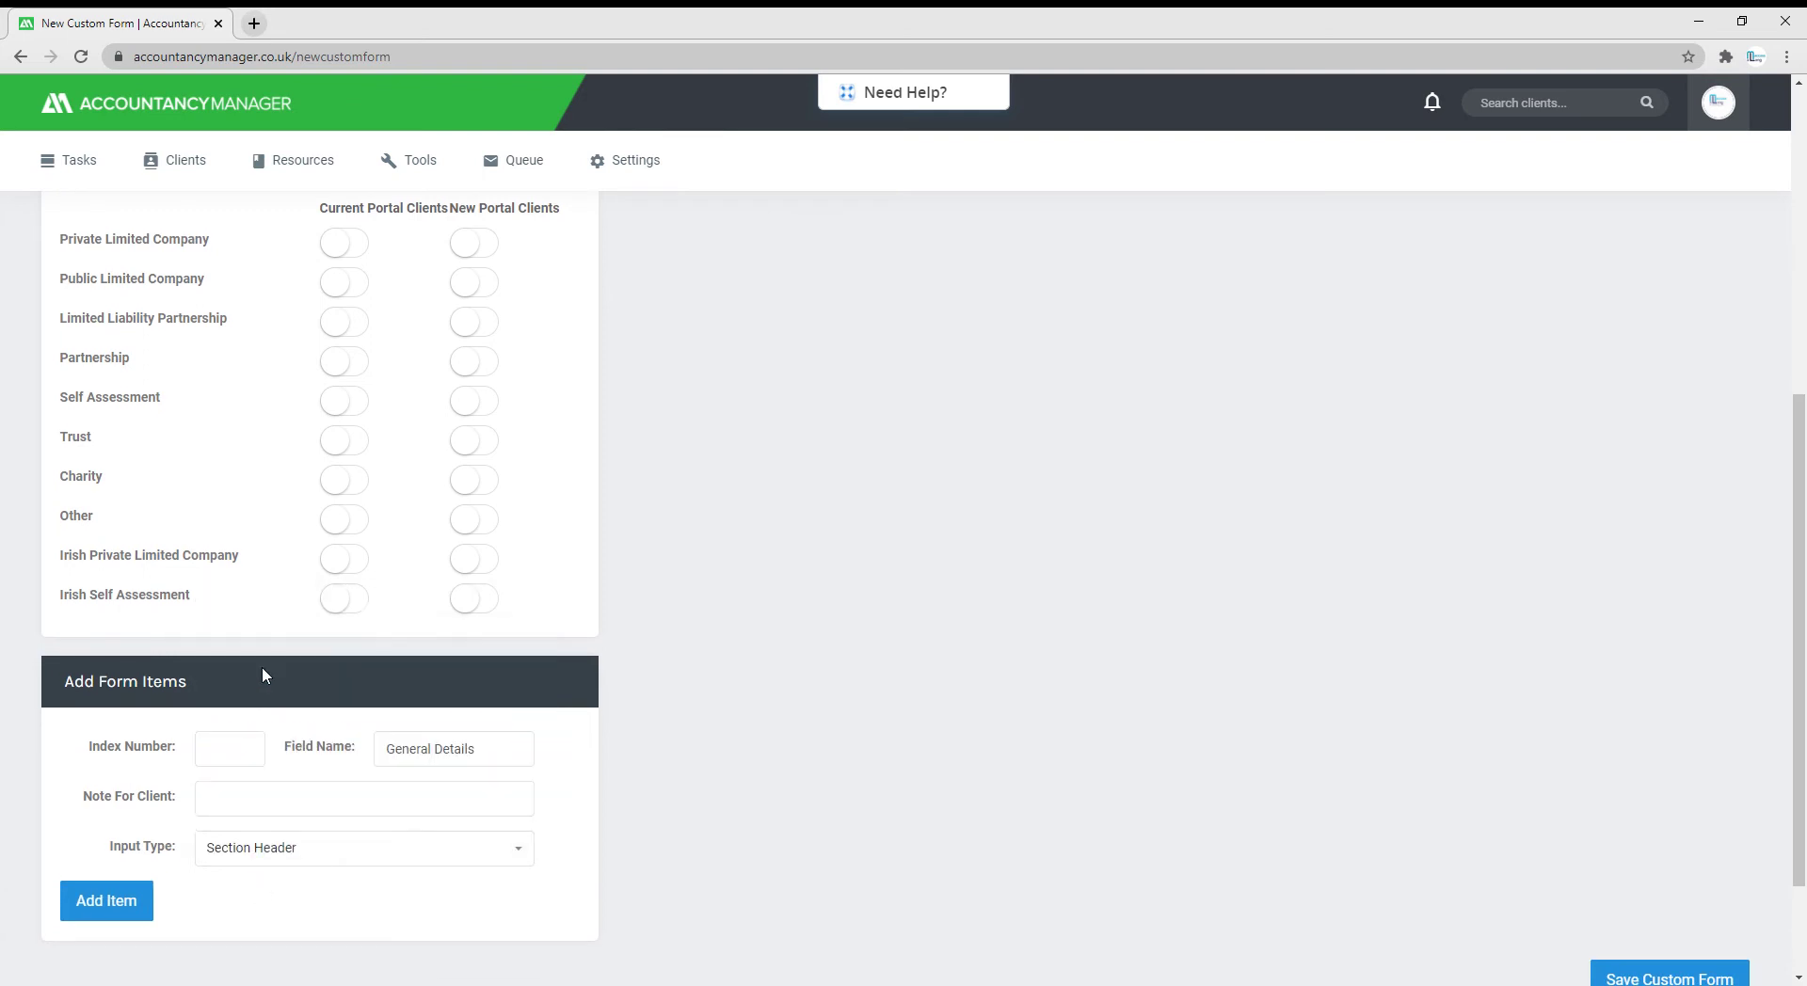
left_click(111, 905)
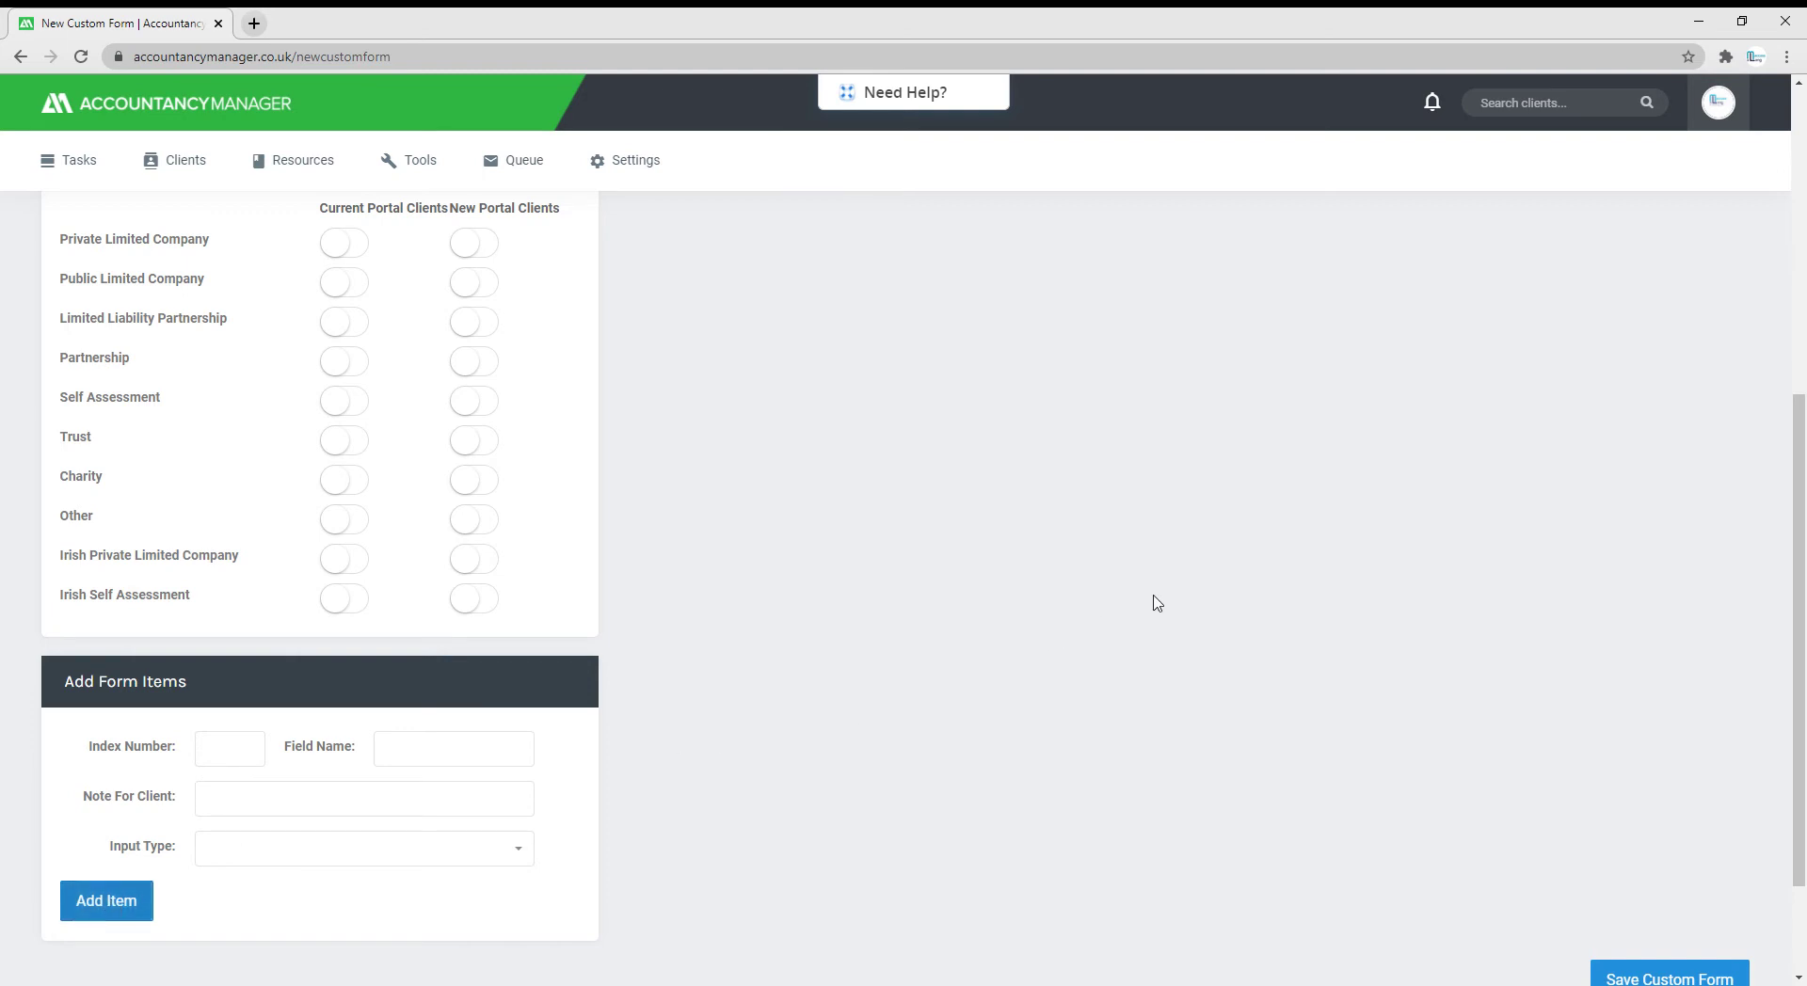
scroll(1155, 610, "up", 2)
scroll(1155, 610, "up", 4)
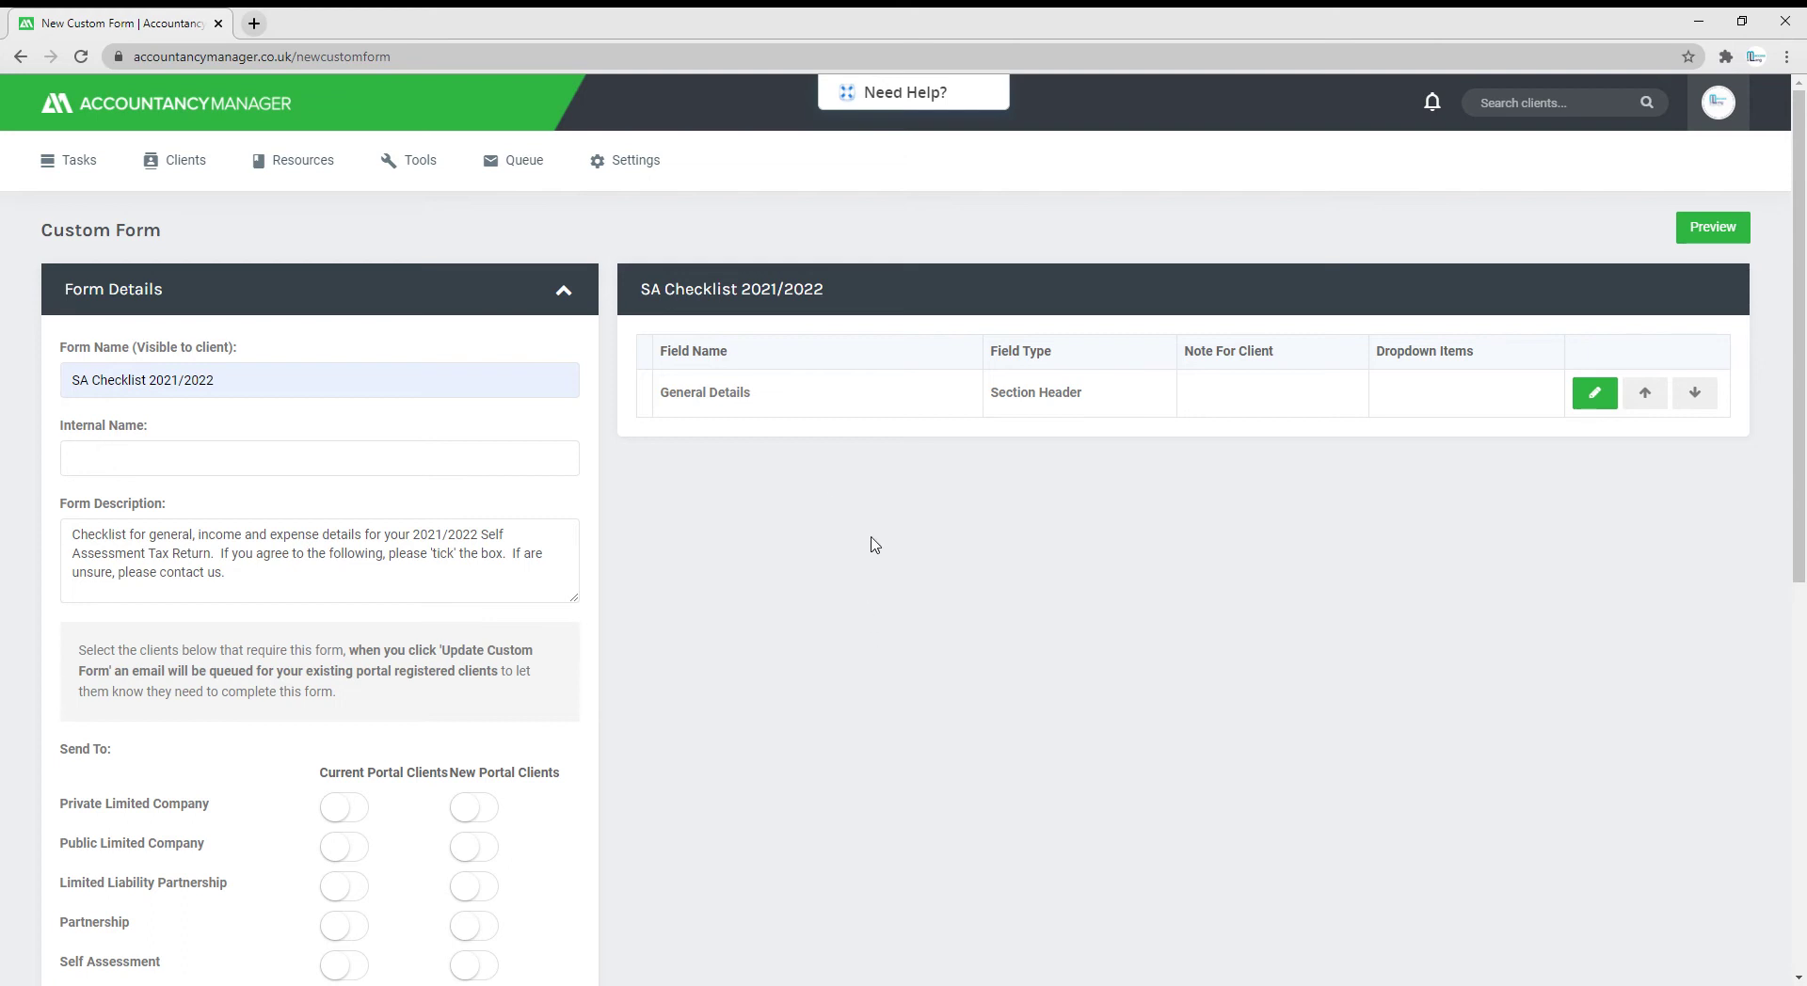
scroll(875, 664, "down", 7)
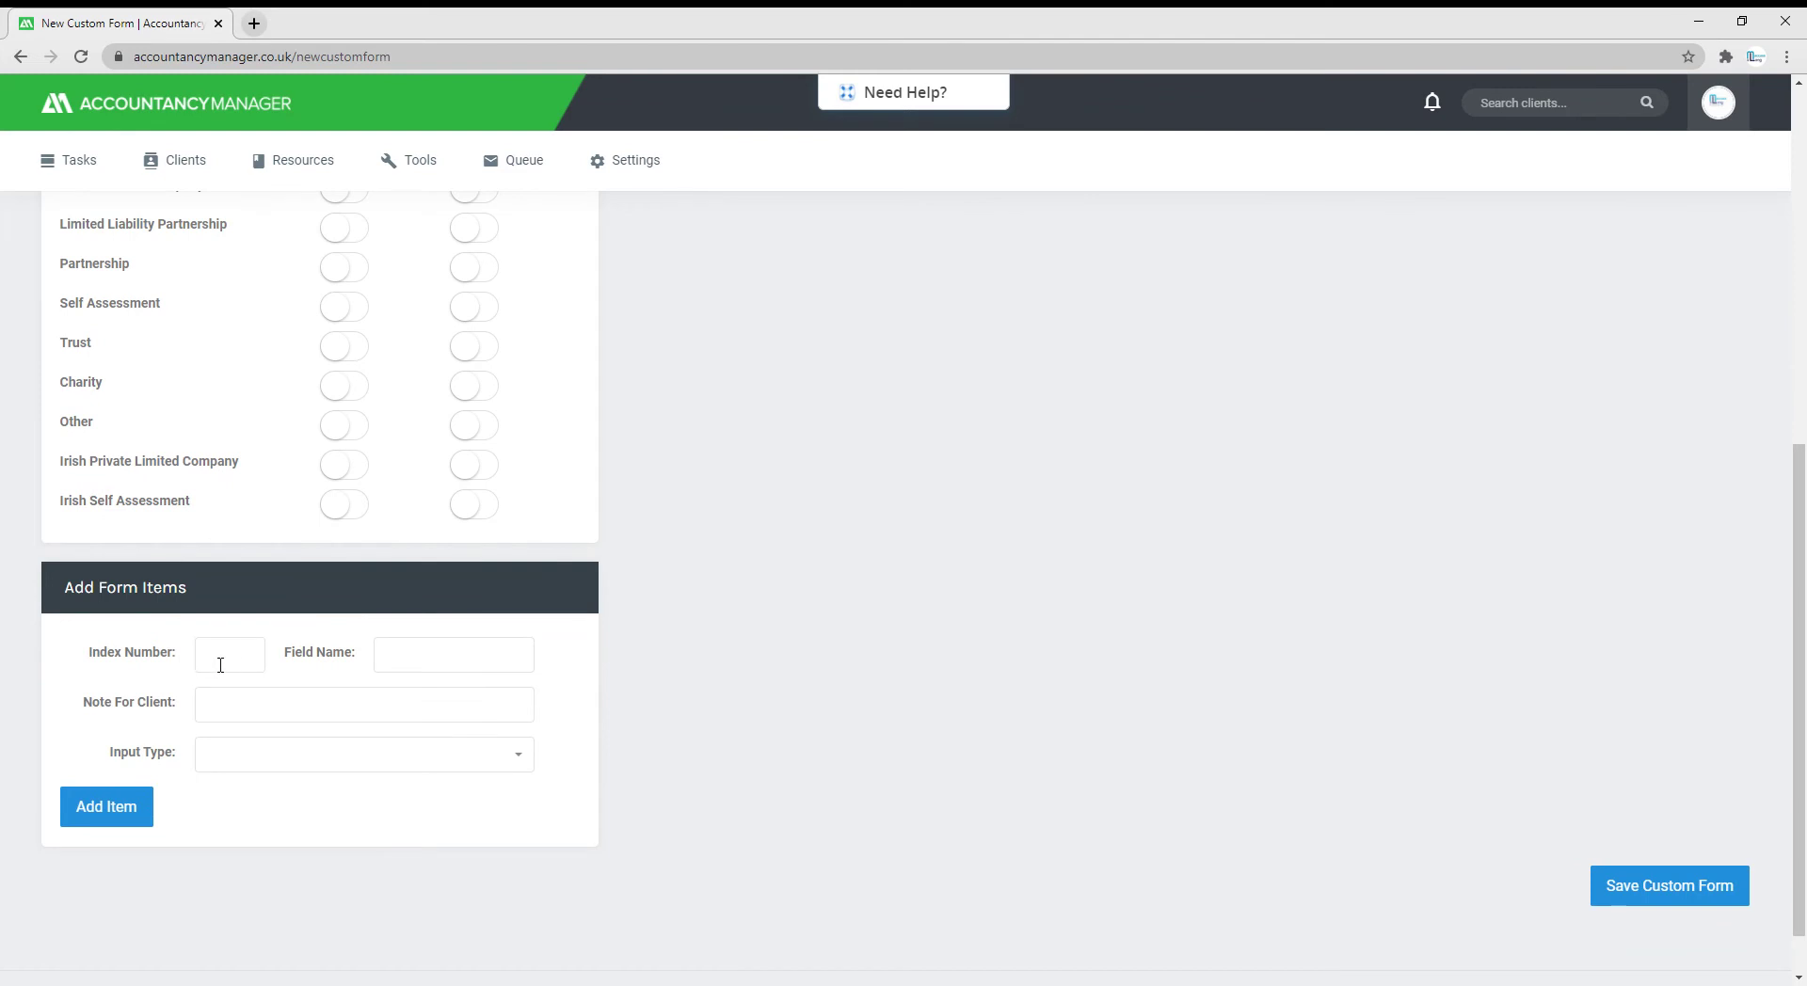
left_click(373, 764)
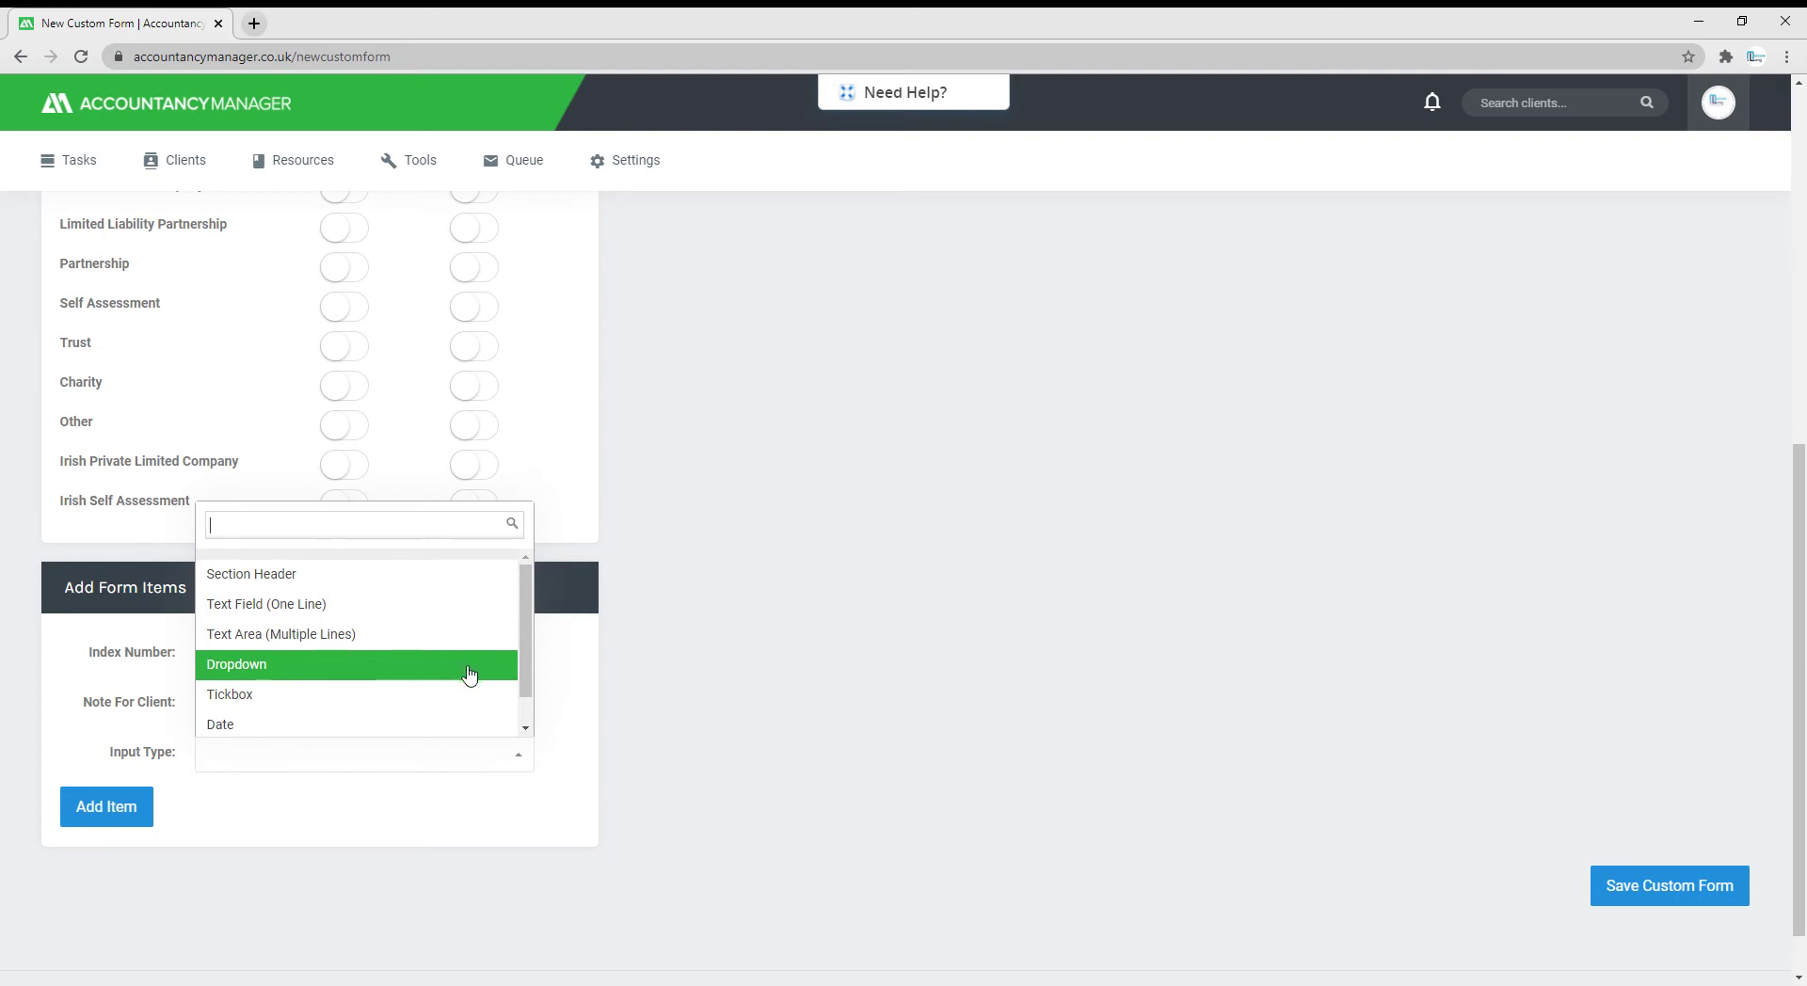
left_click_drag(525, 672, 525, 704)
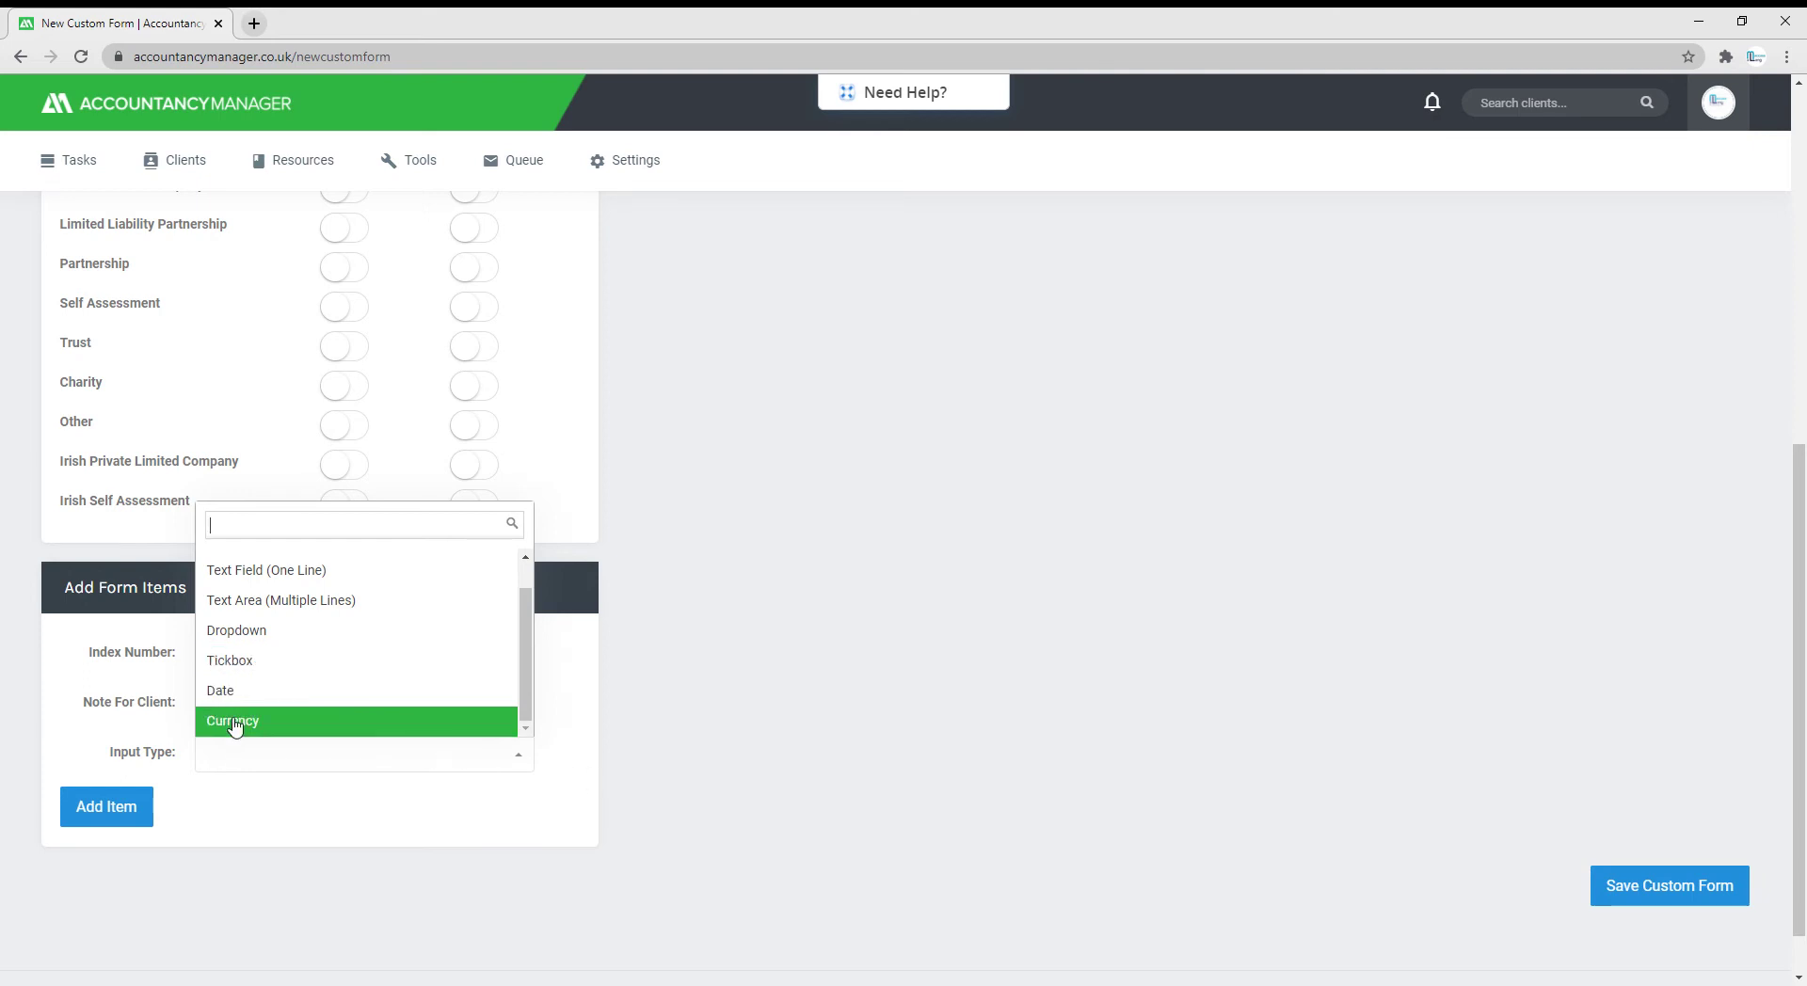
left_click(941, 692)
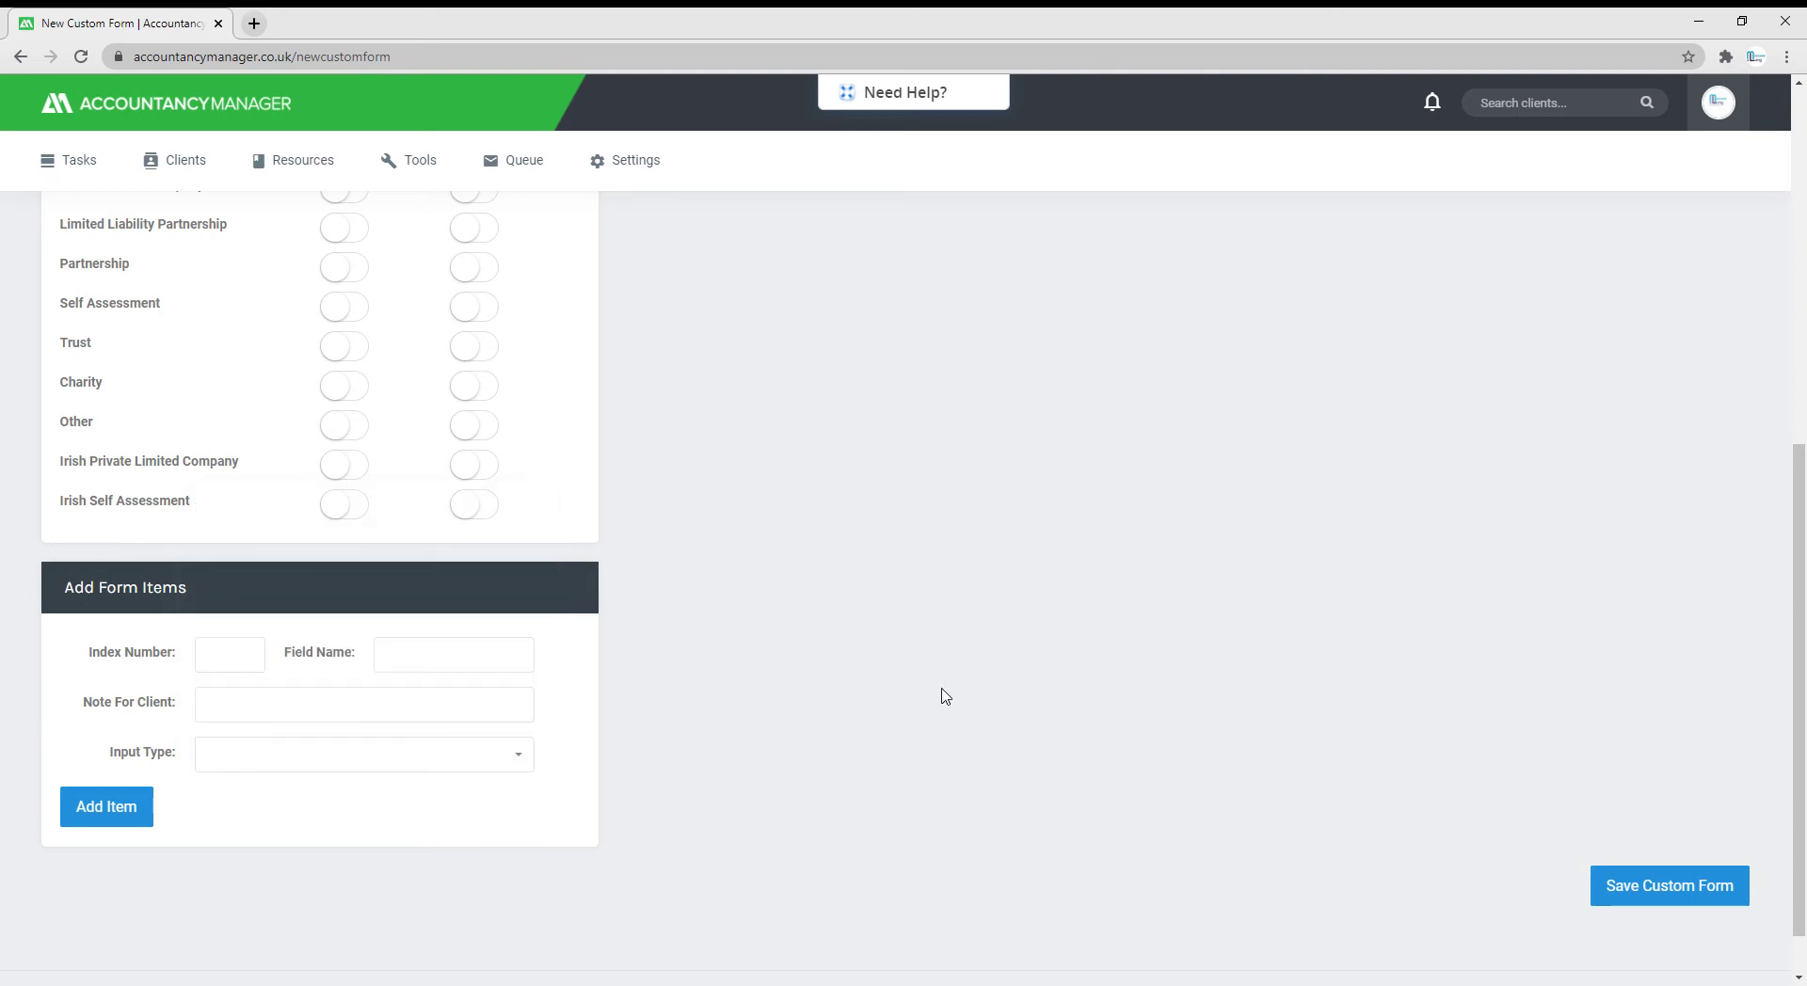
Add a Tickbox form item with index number 1 and the field name "Is your address up to date?"
left_click(244, 660)
left_click(419, 660)
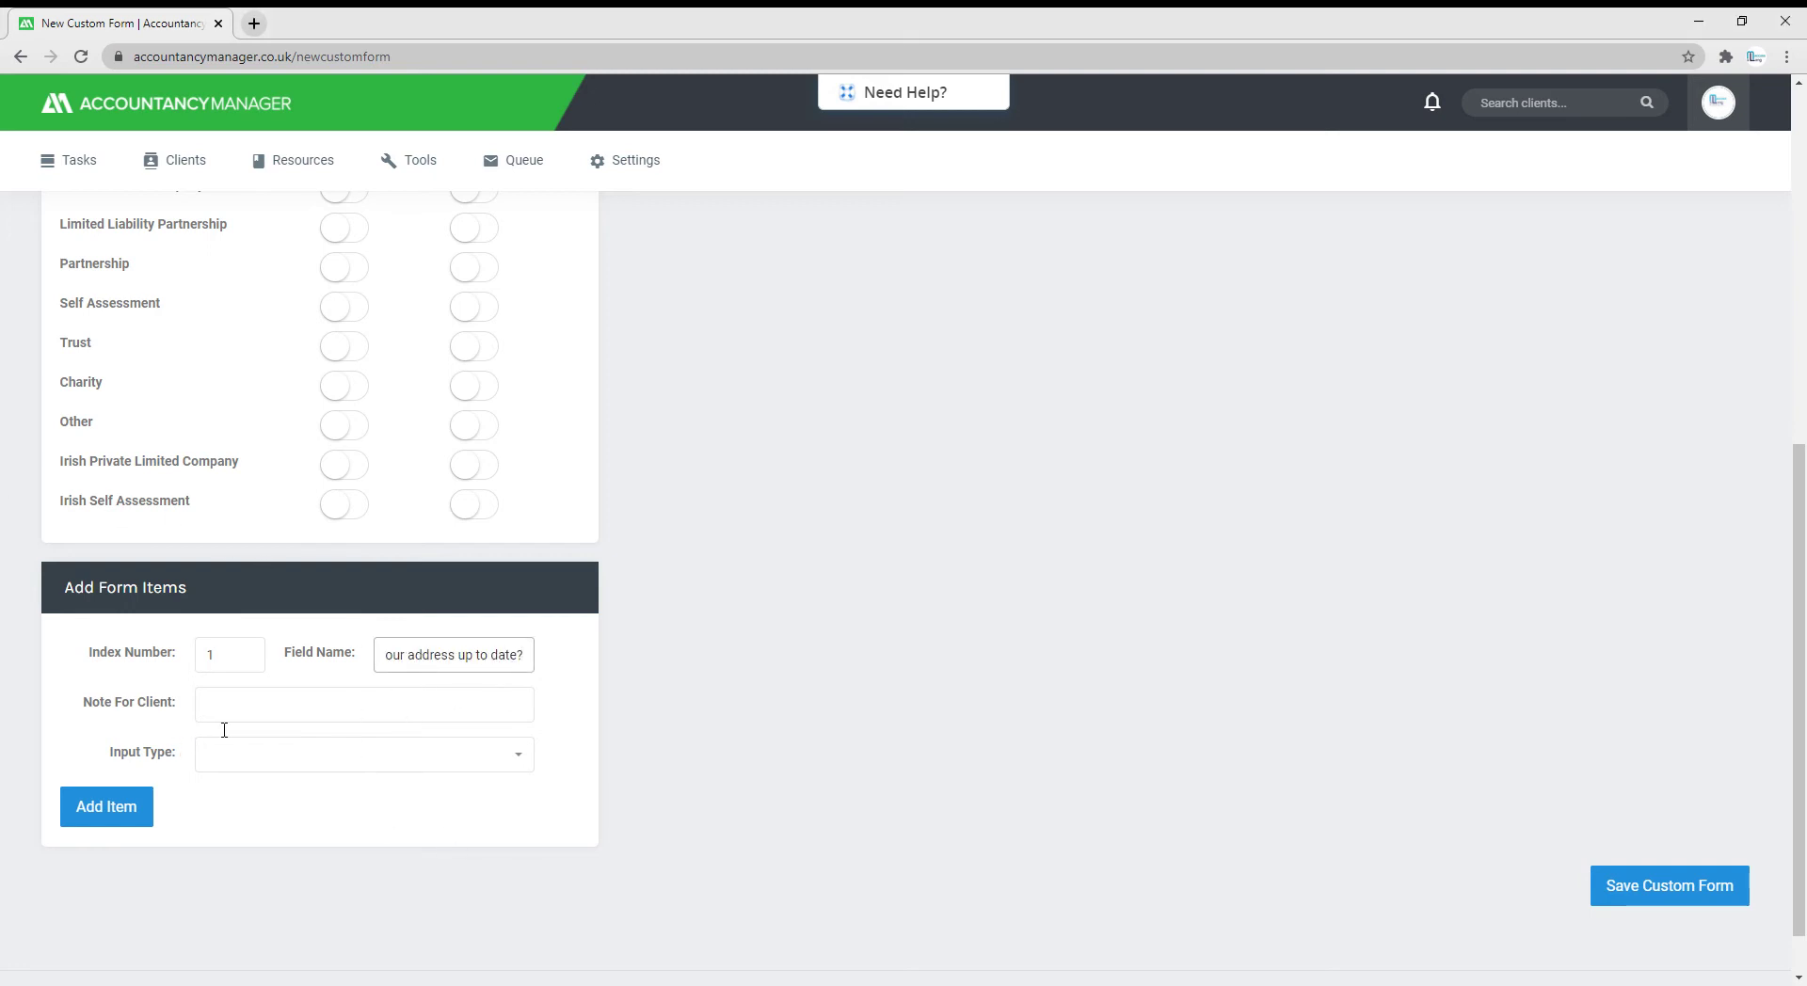
left_click(348, 767)
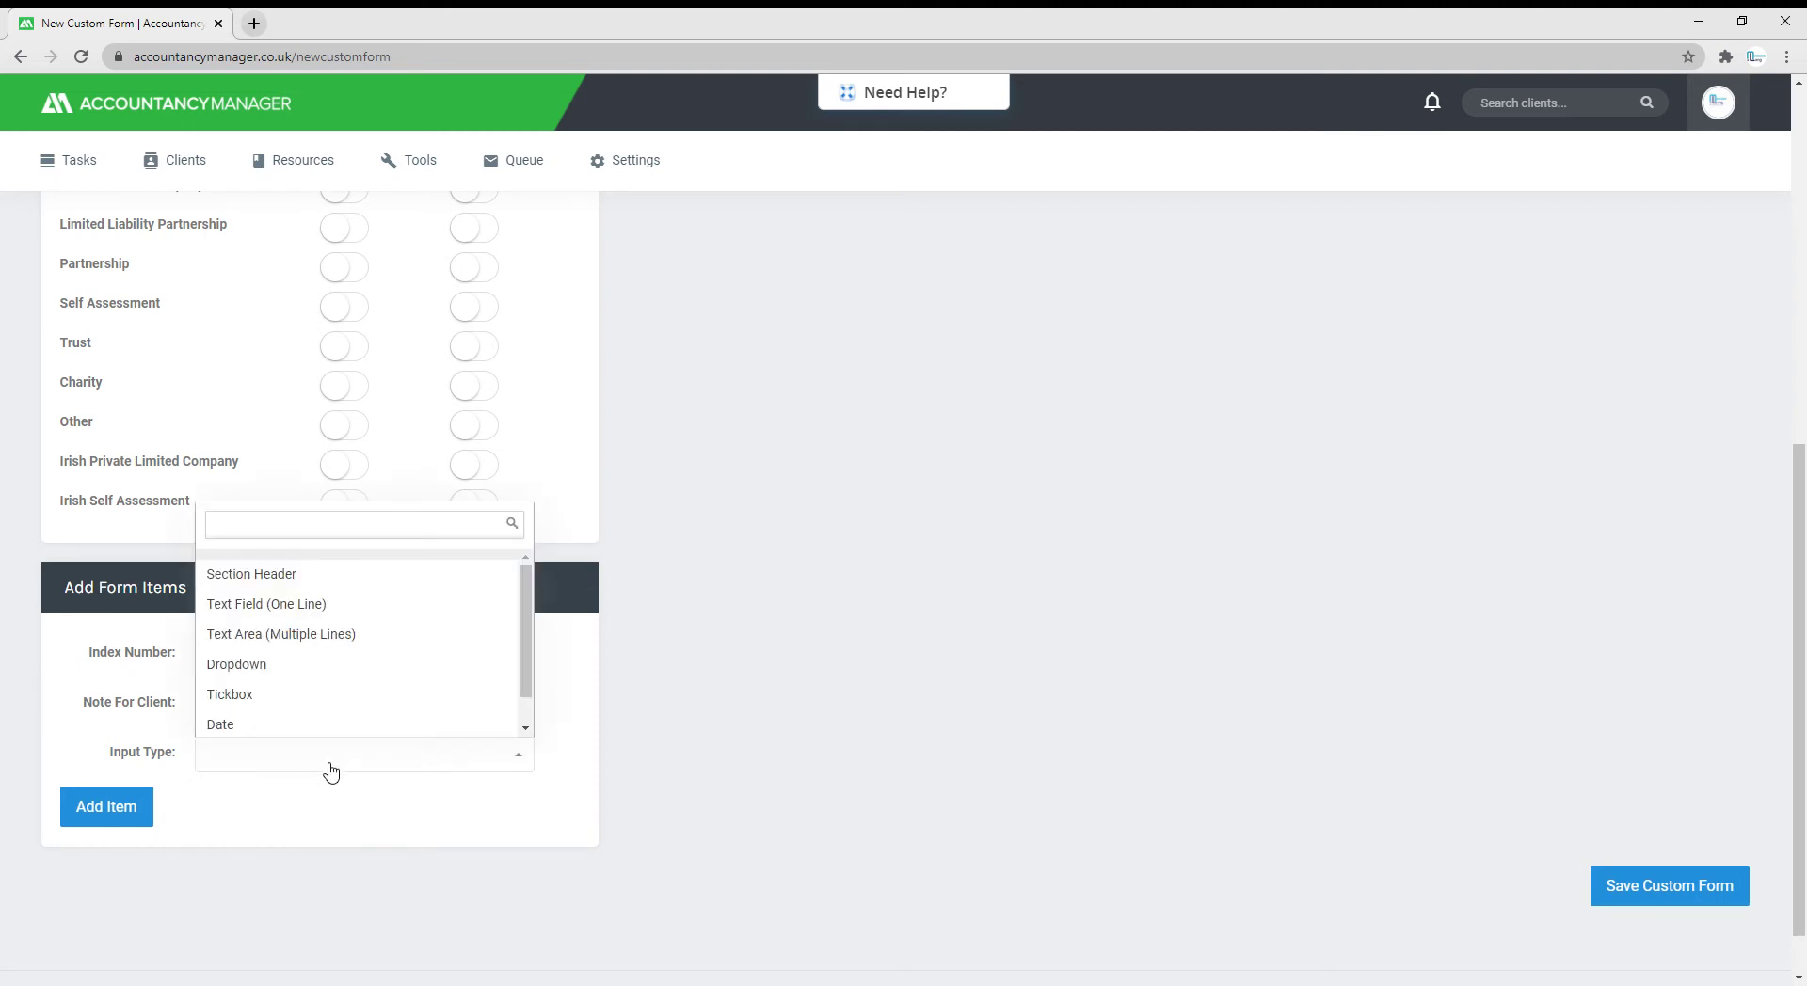
left_click(256, 696)
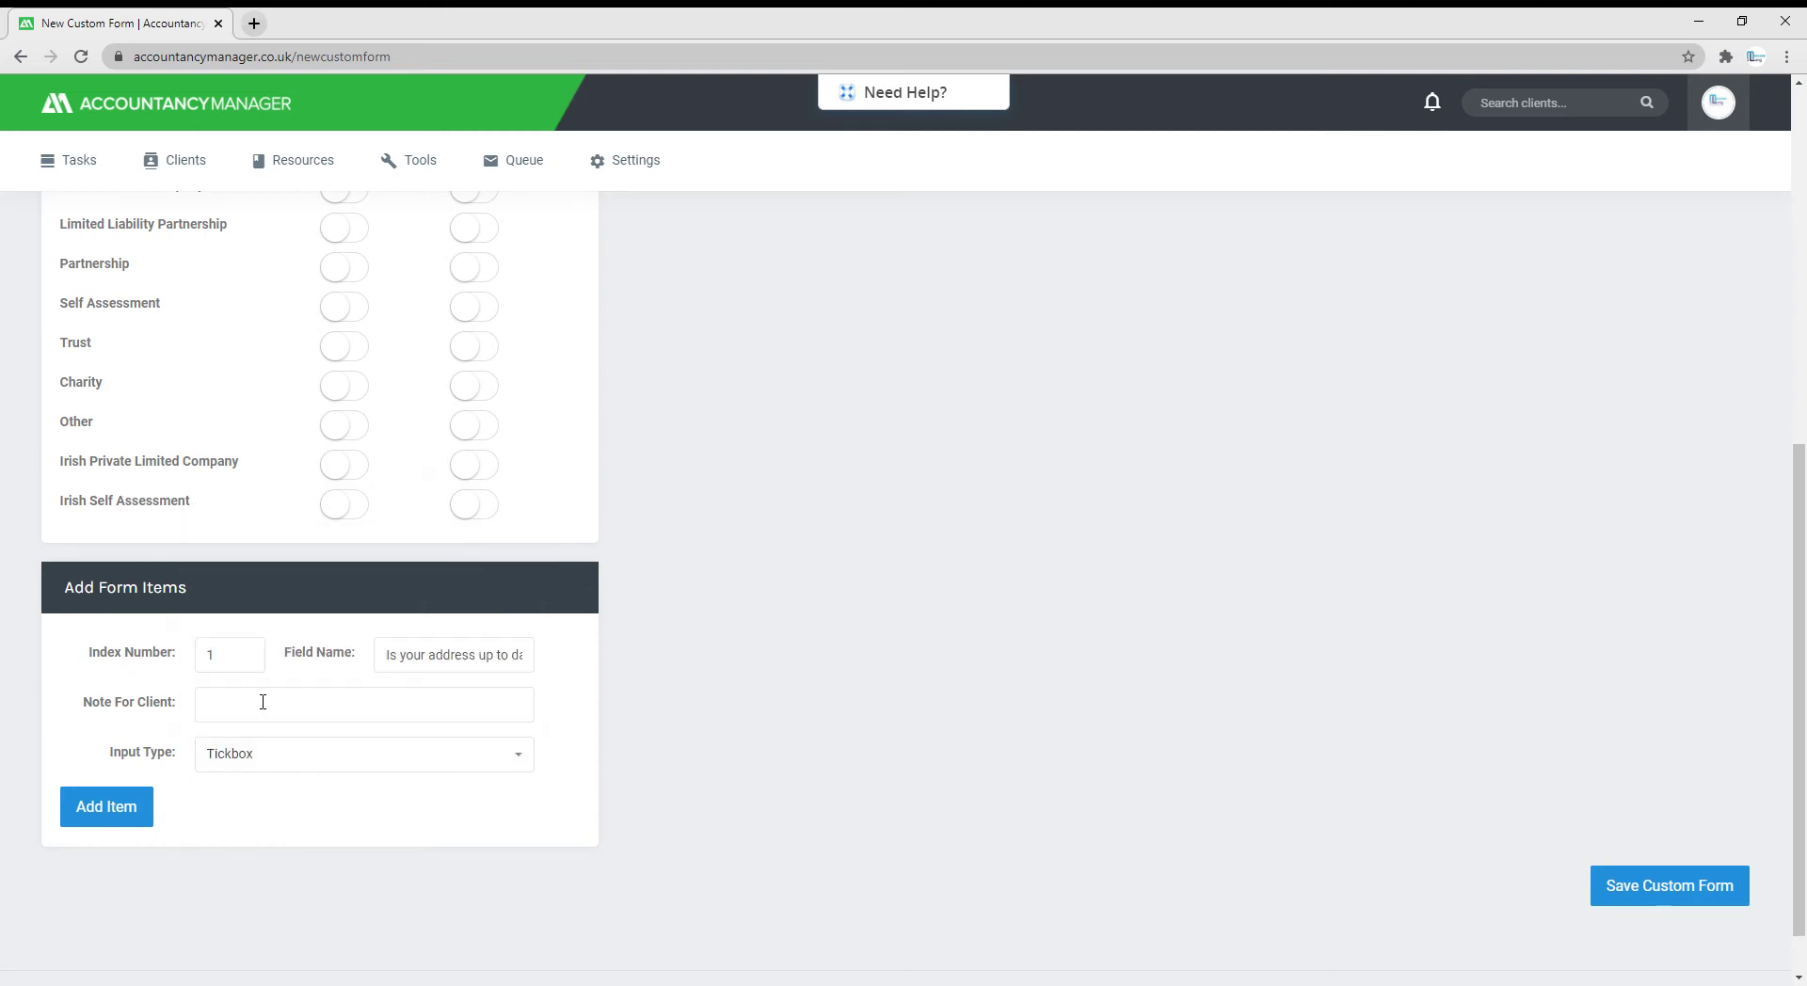
left_click(119, 810)
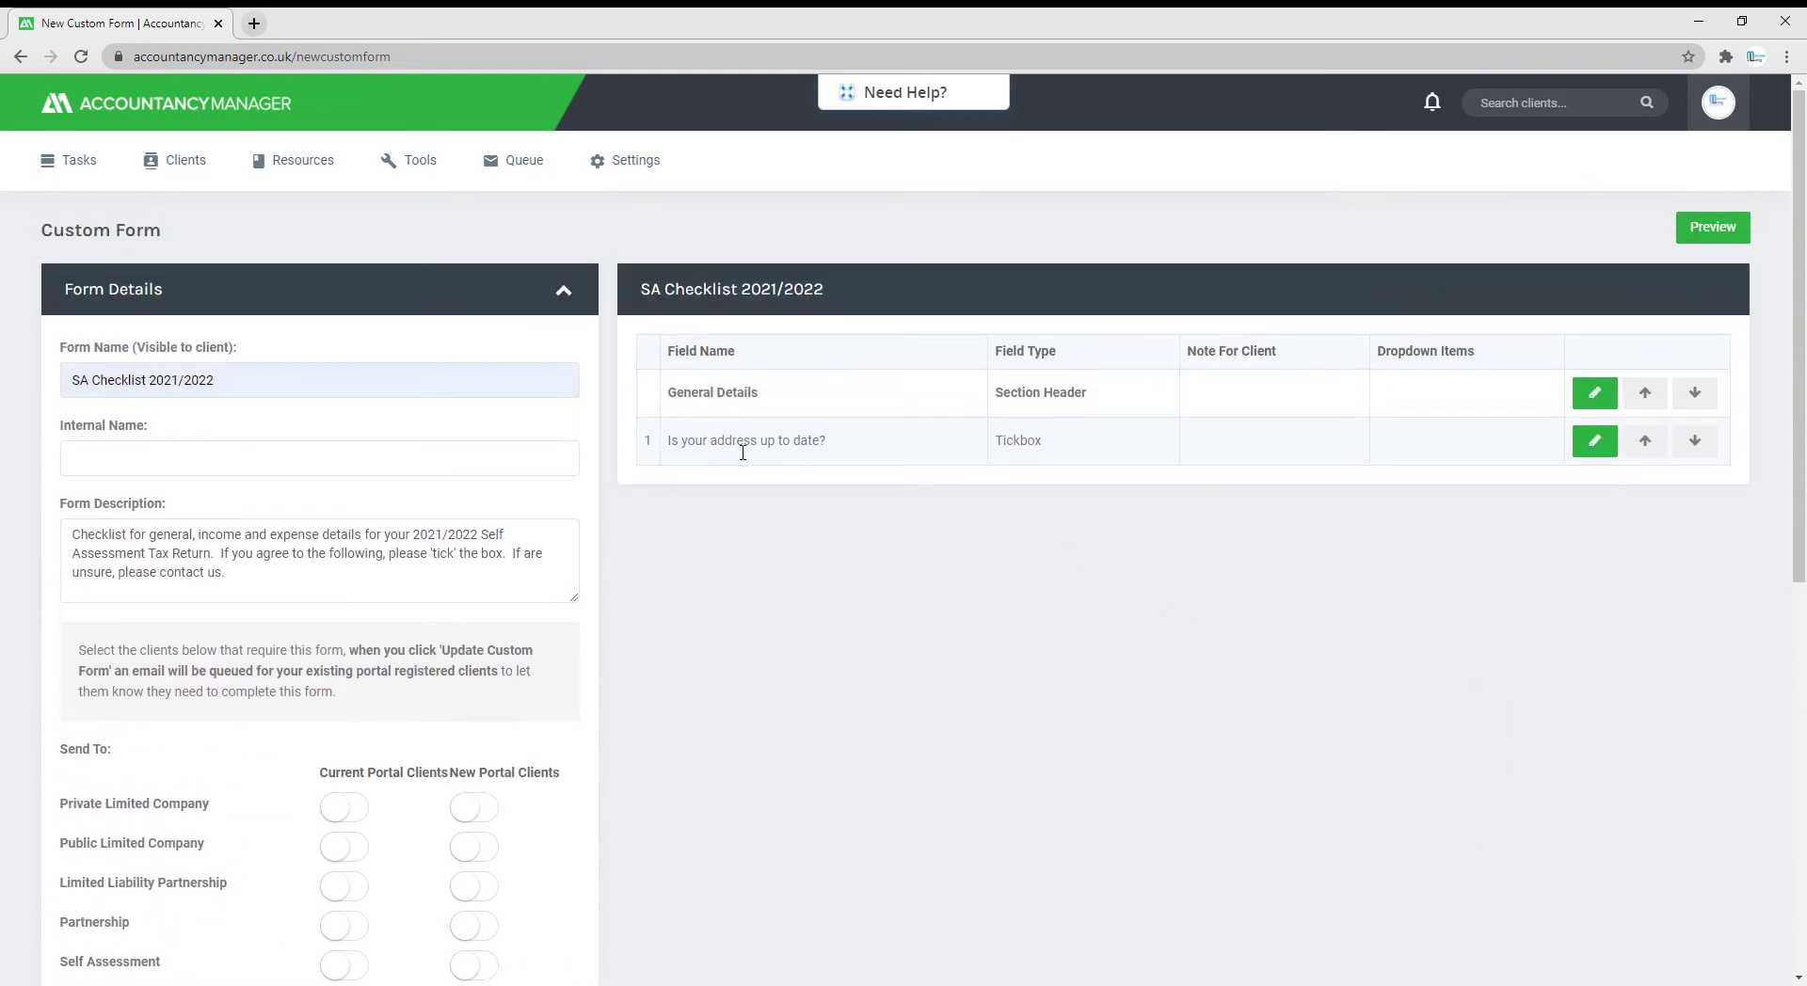
Fill in the next form item with index number 2 and the field name "Tax Residency Status"
scroll(833, 689, "down", 4)
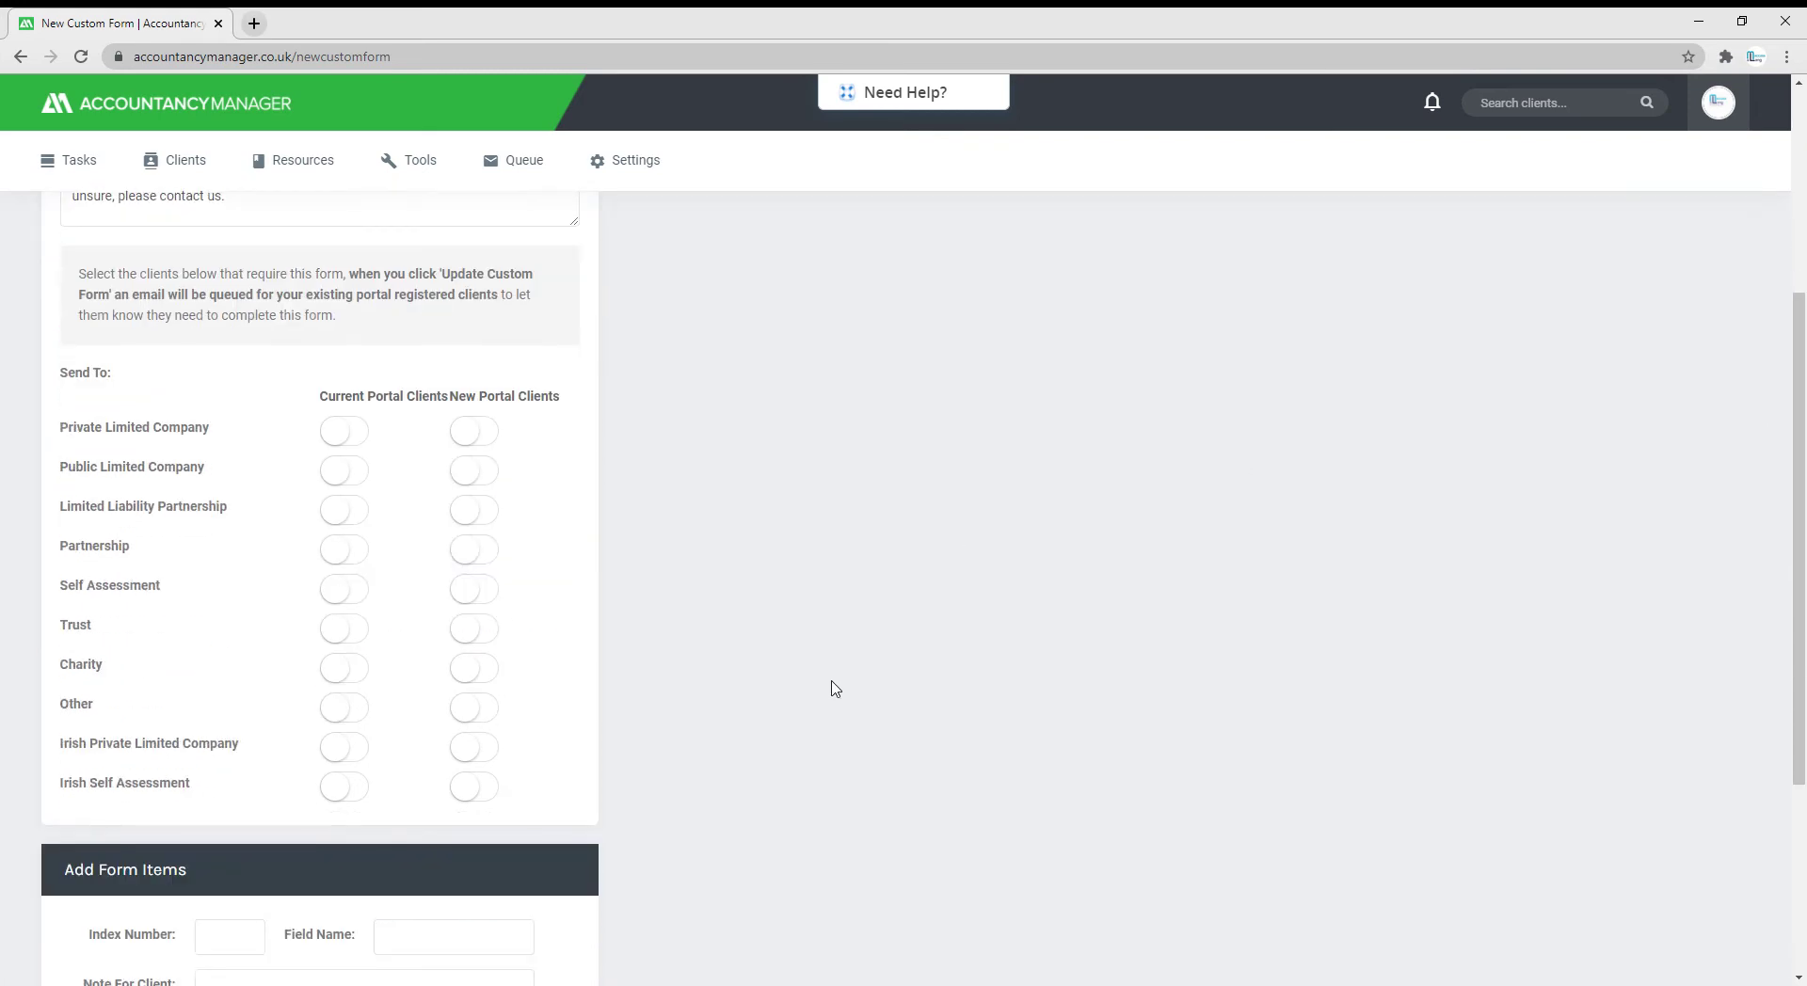
left_click(252, 853)
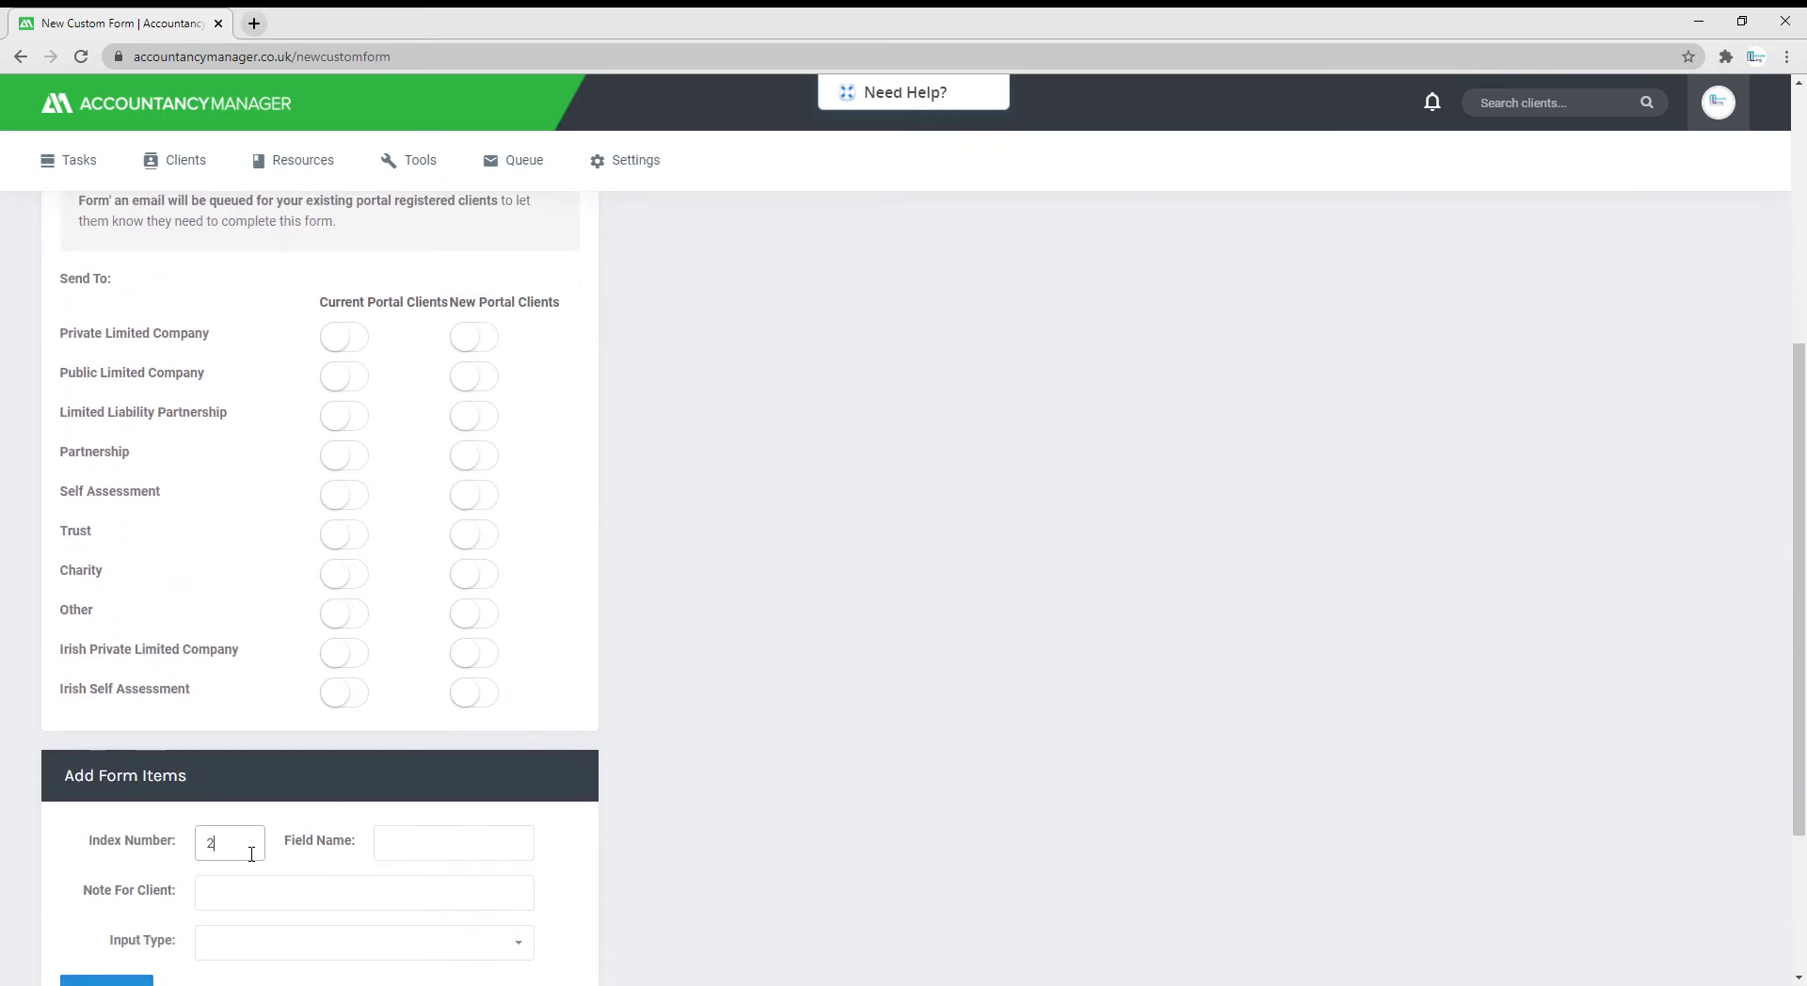
key("Tab")
left_click(448, 850)
type("Tax Residency Status")
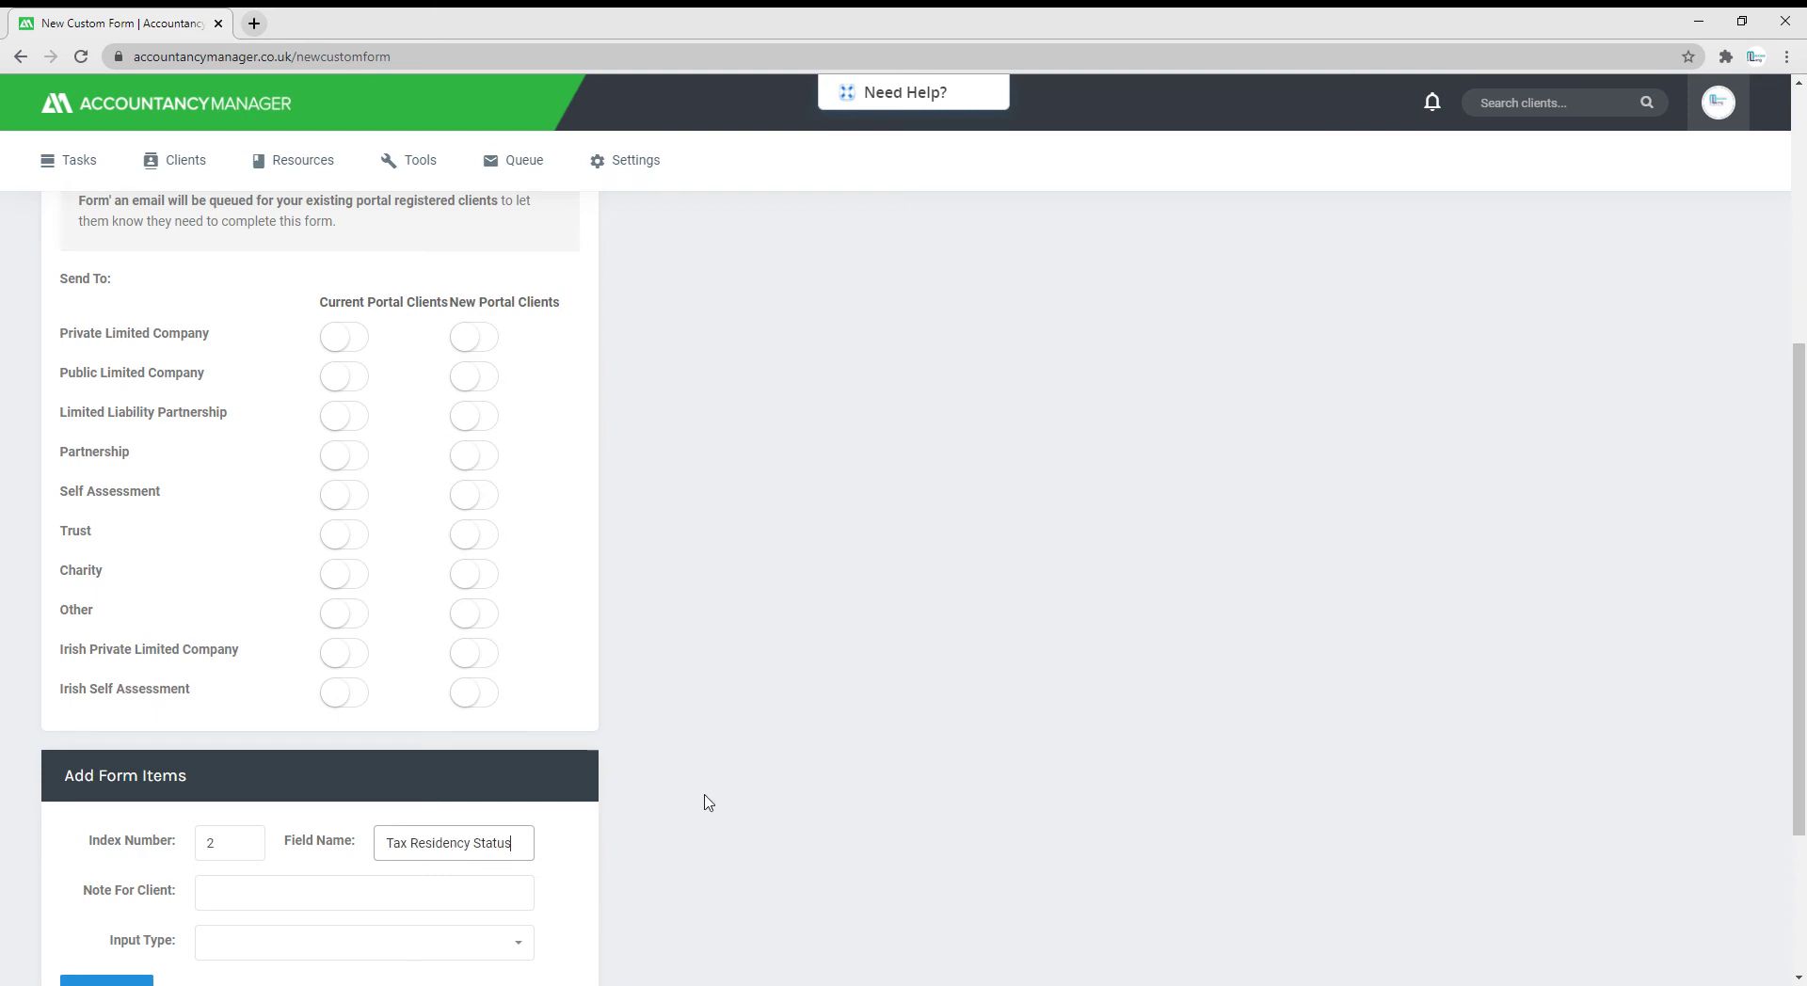
scroll(707, 802, "down", 3)
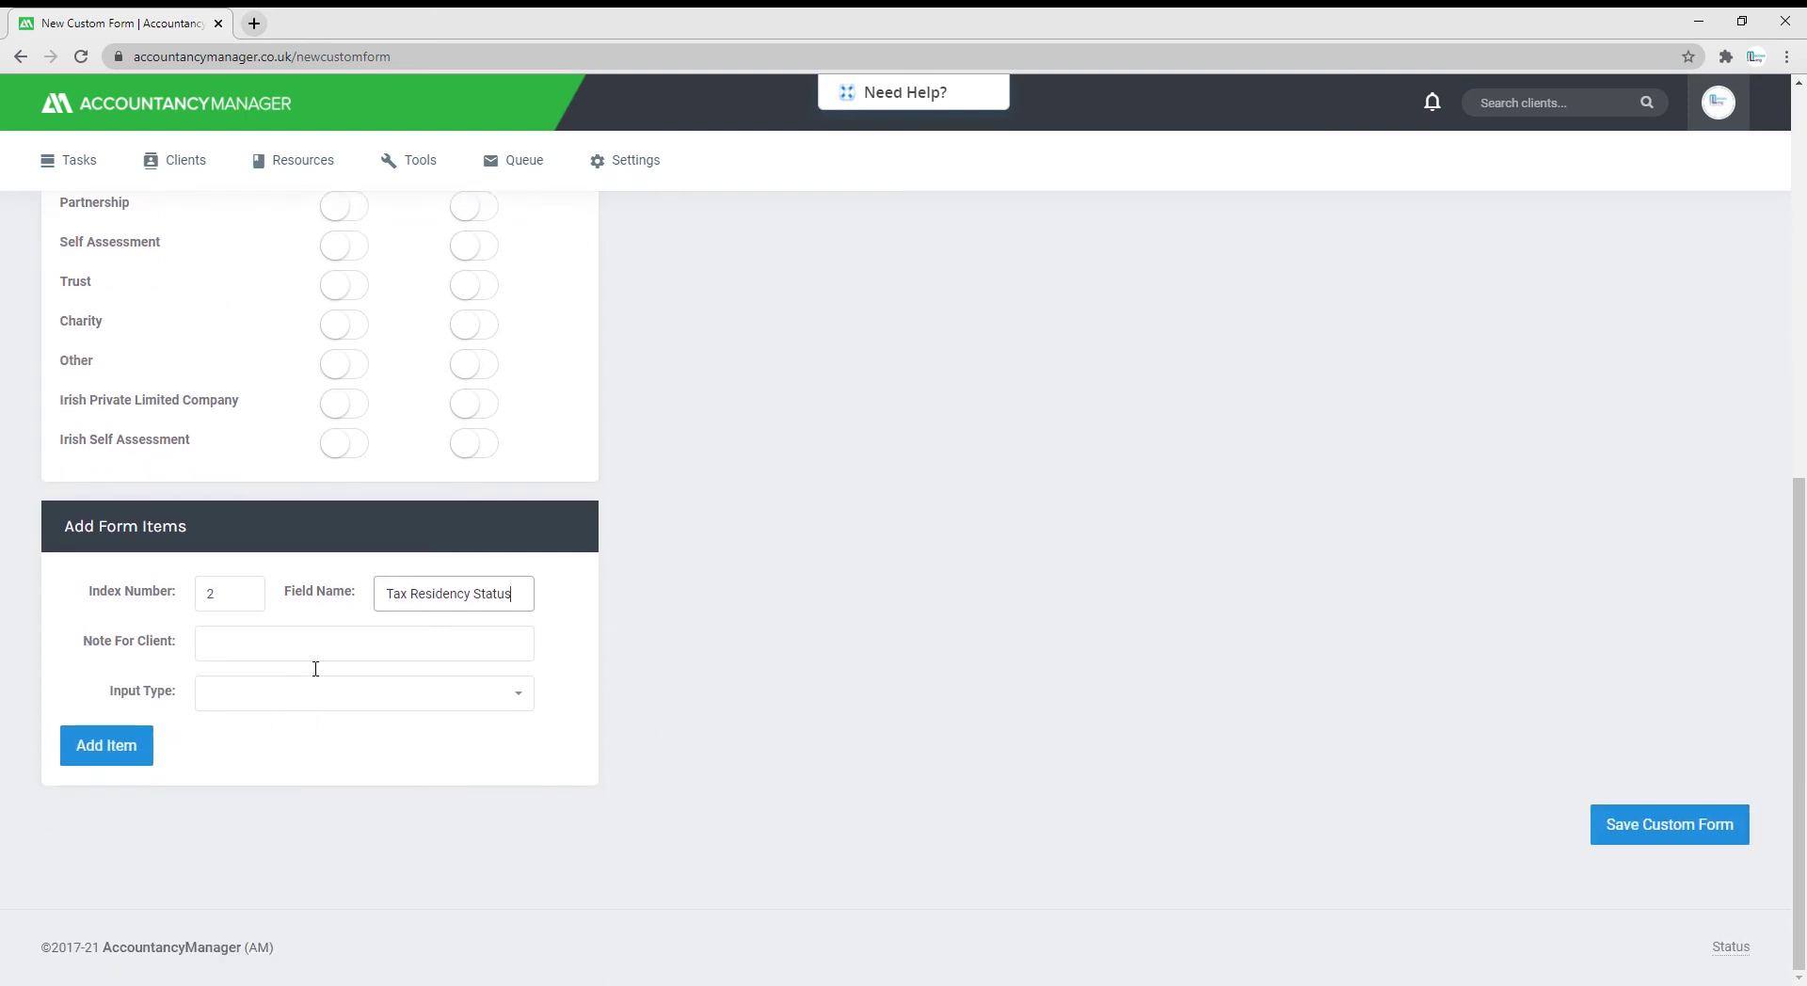
Make the Tax Residency Status item a Dropdown with the options English, Scottish and Welsh, and add it to the form
left_click(270, 707)
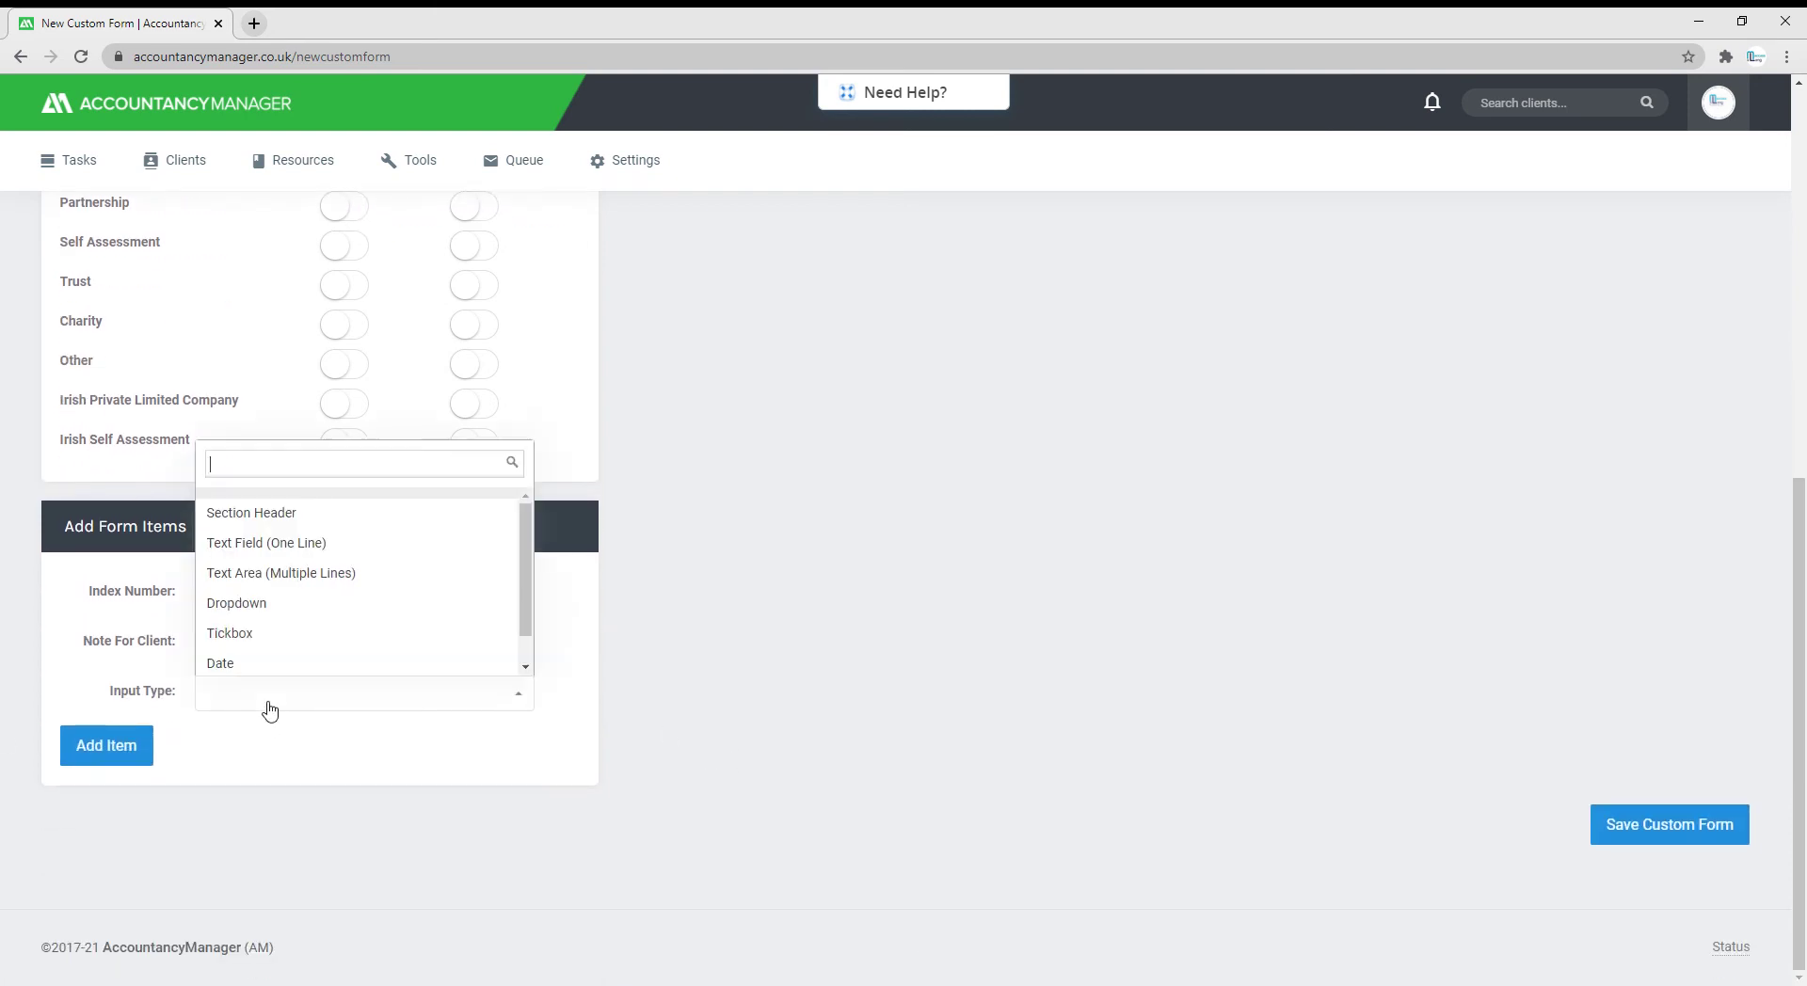
left_click(266, 612)
left_click(249, 756)
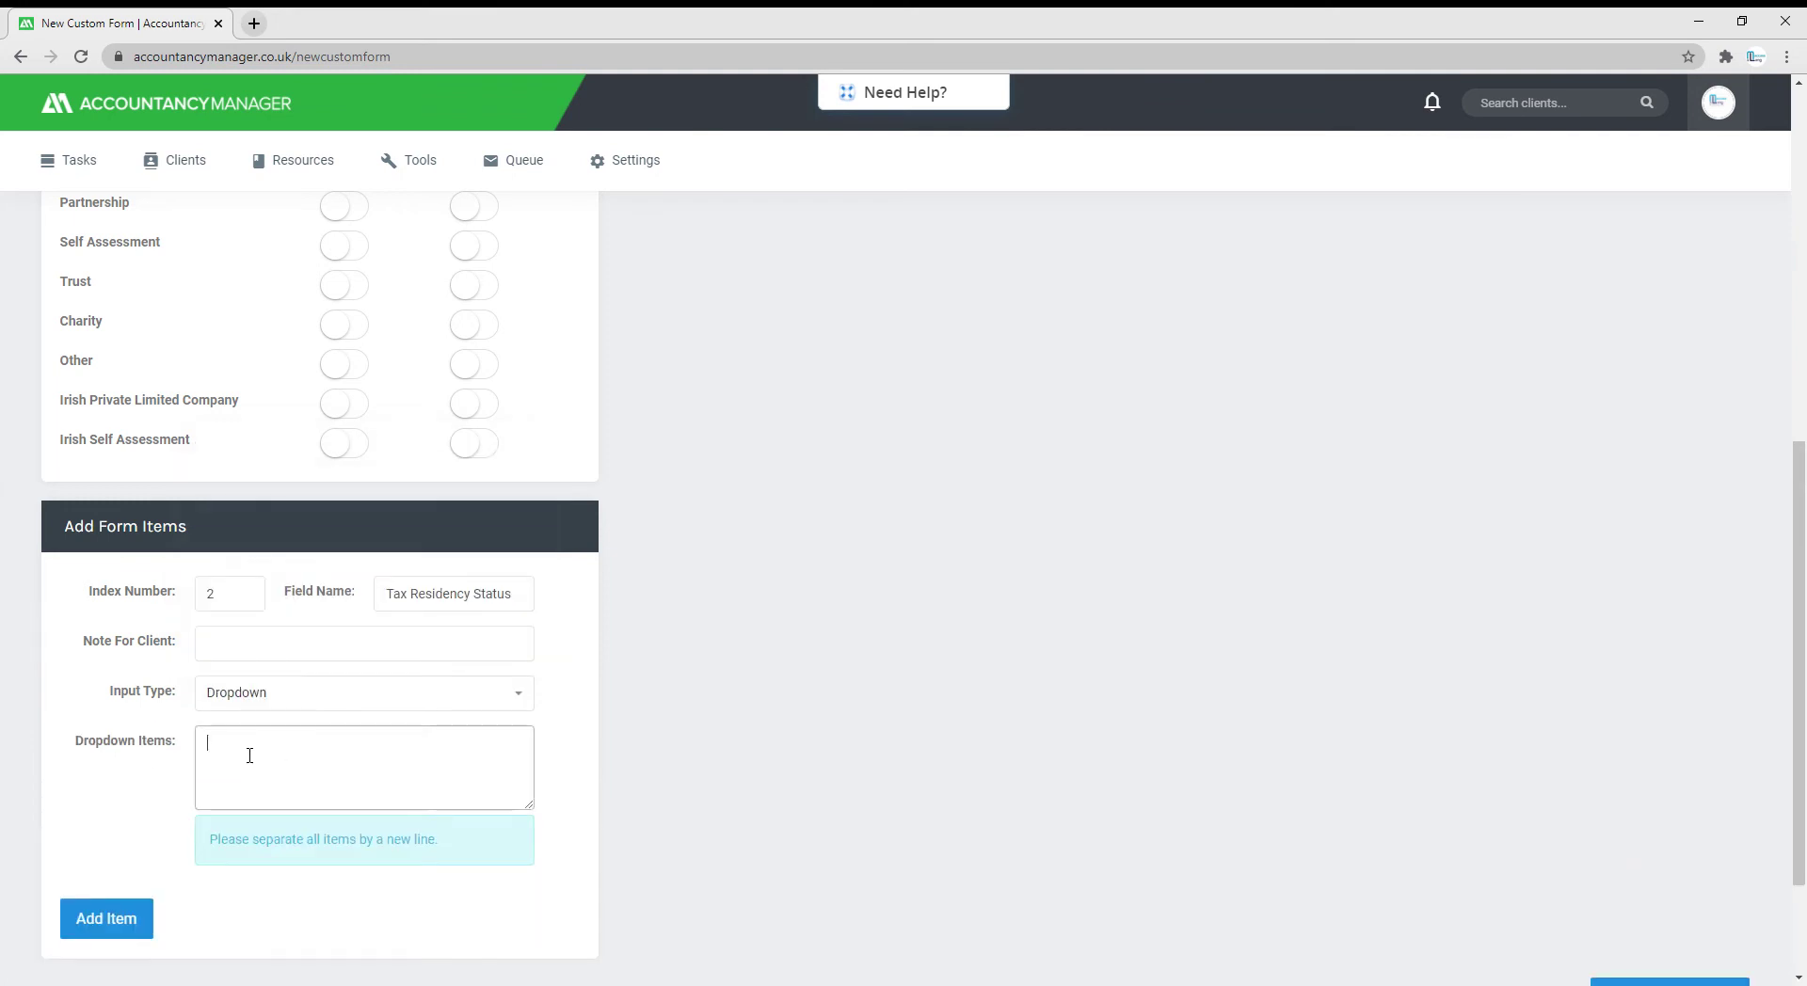
type("English  Sc")
key("BackSpace")
key("Return")
key("Return")
key("Return")
type("We")
left_click(107, 919)
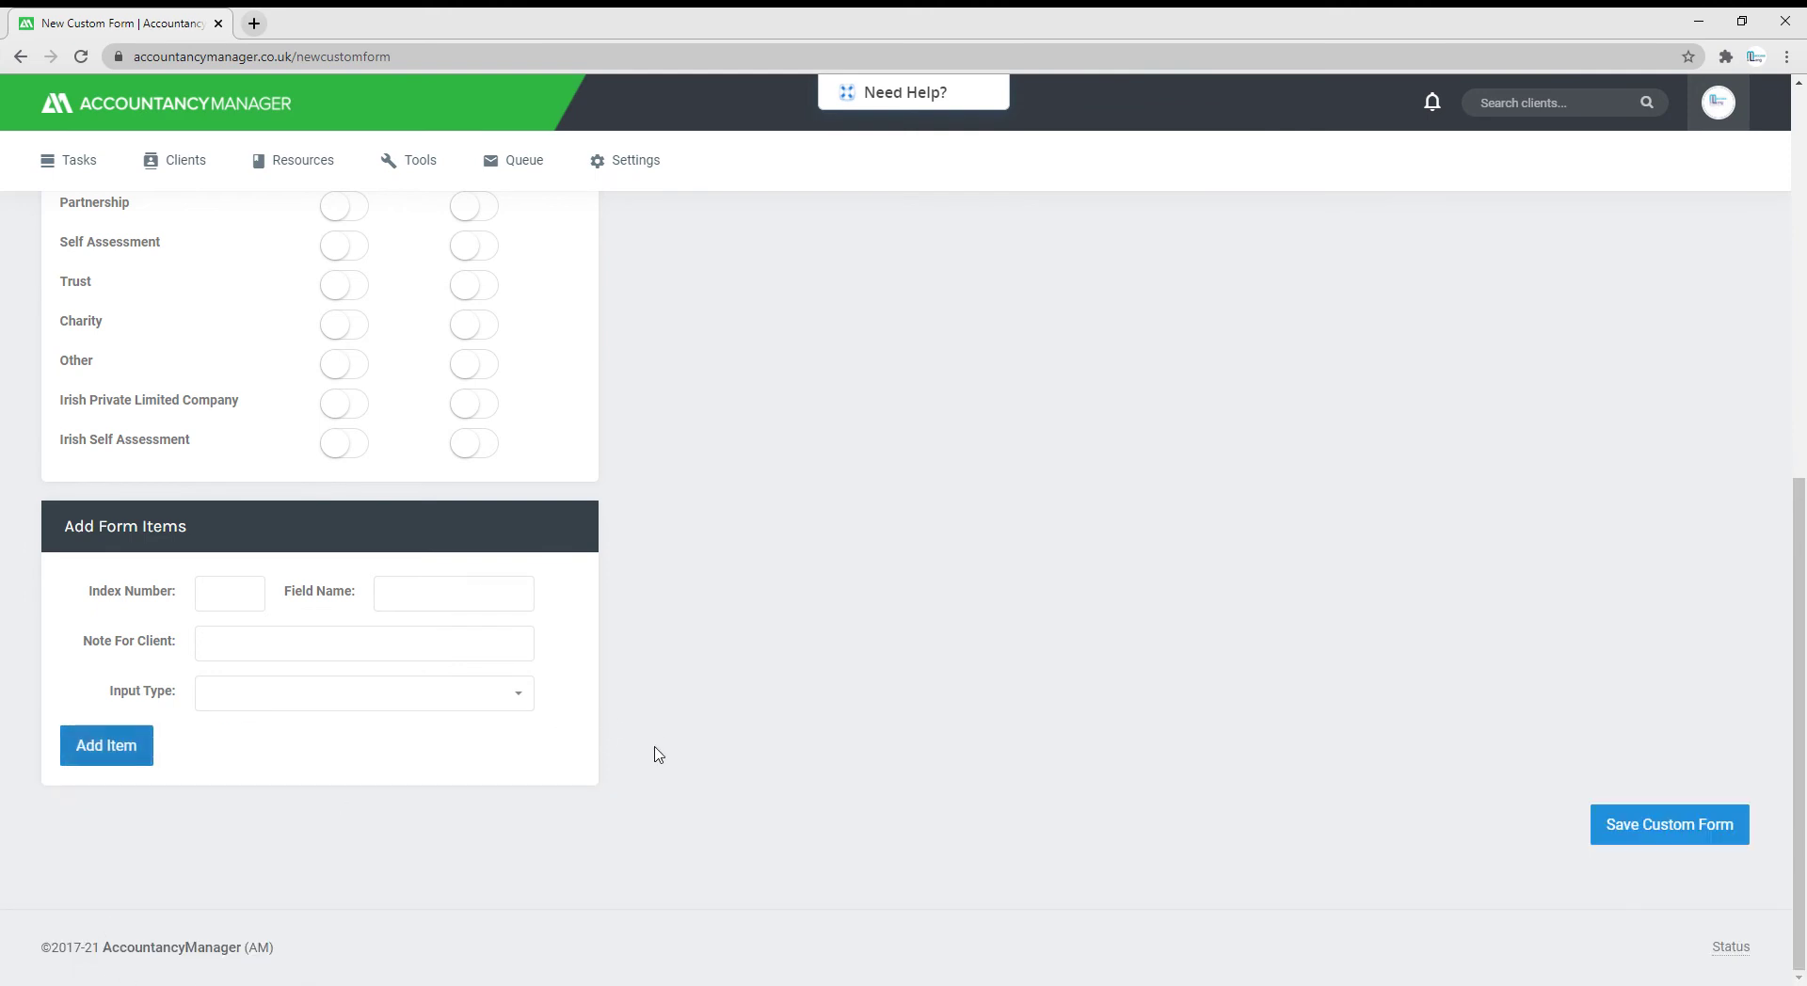
Add a Tickbox form item with index number 3 and the field name "Do you have a Student Loan outstanding?"
left_click(227, 598)
key("Tab")
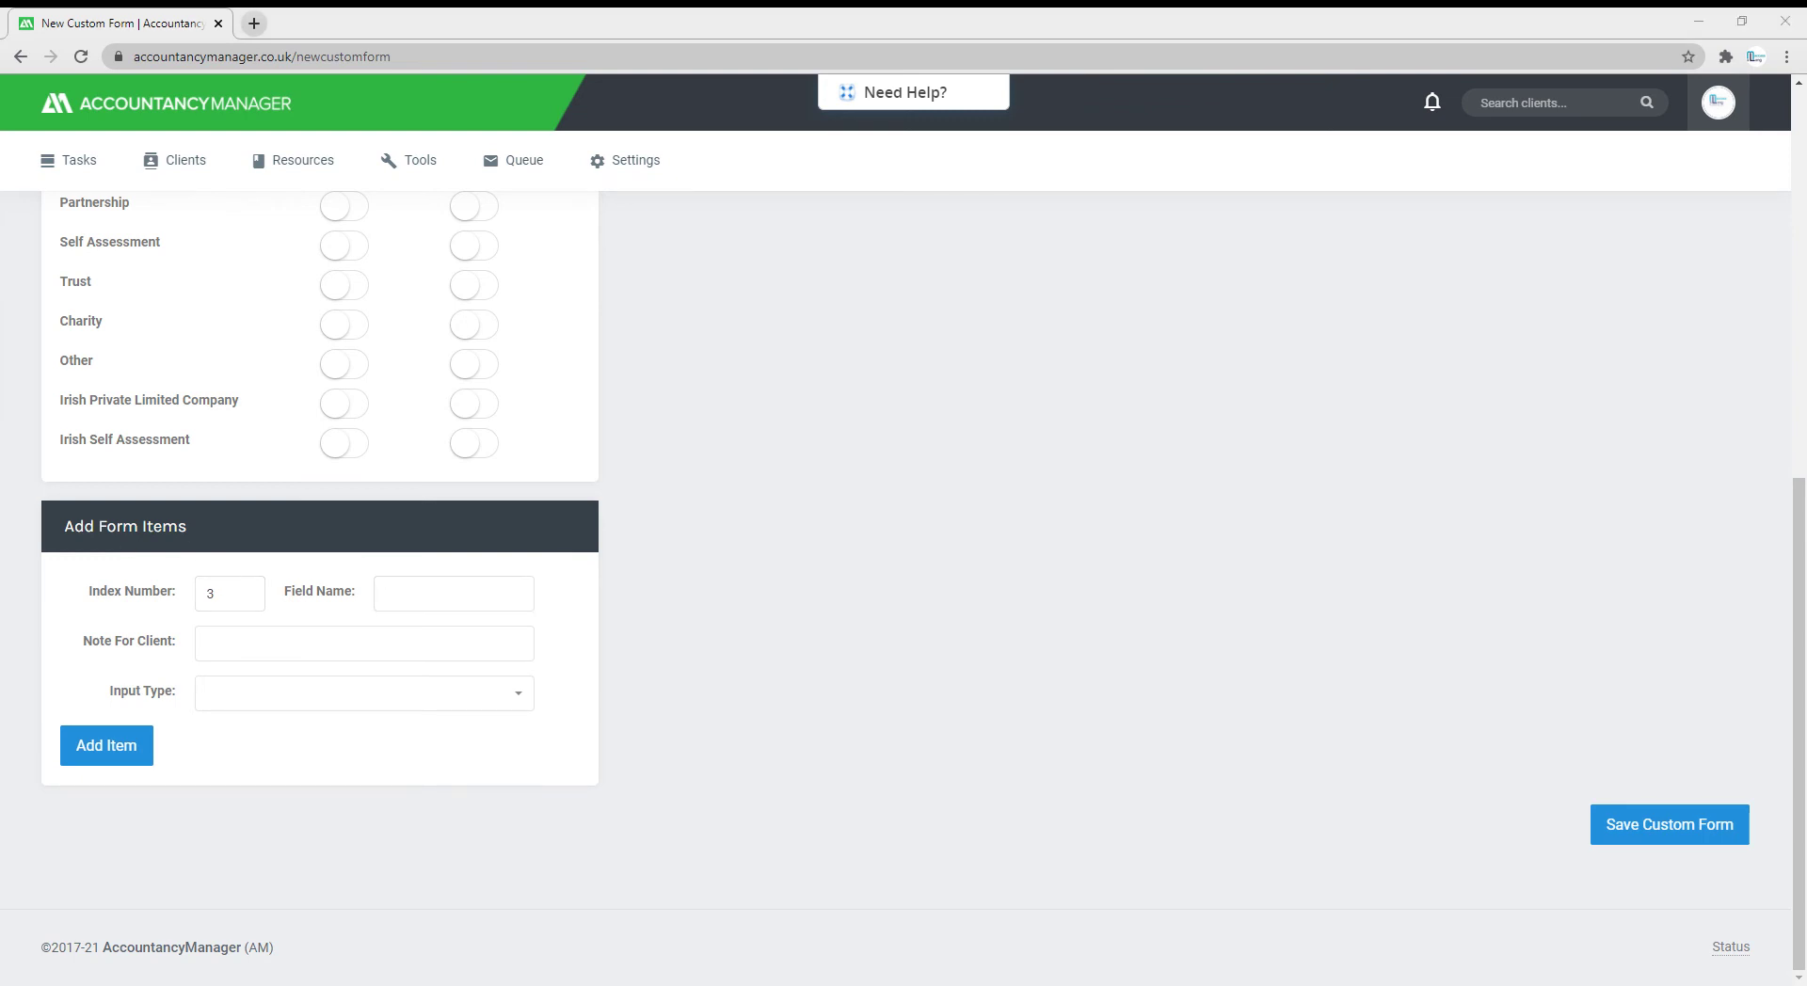
left_click(418, 602)
key("ctrl+v")
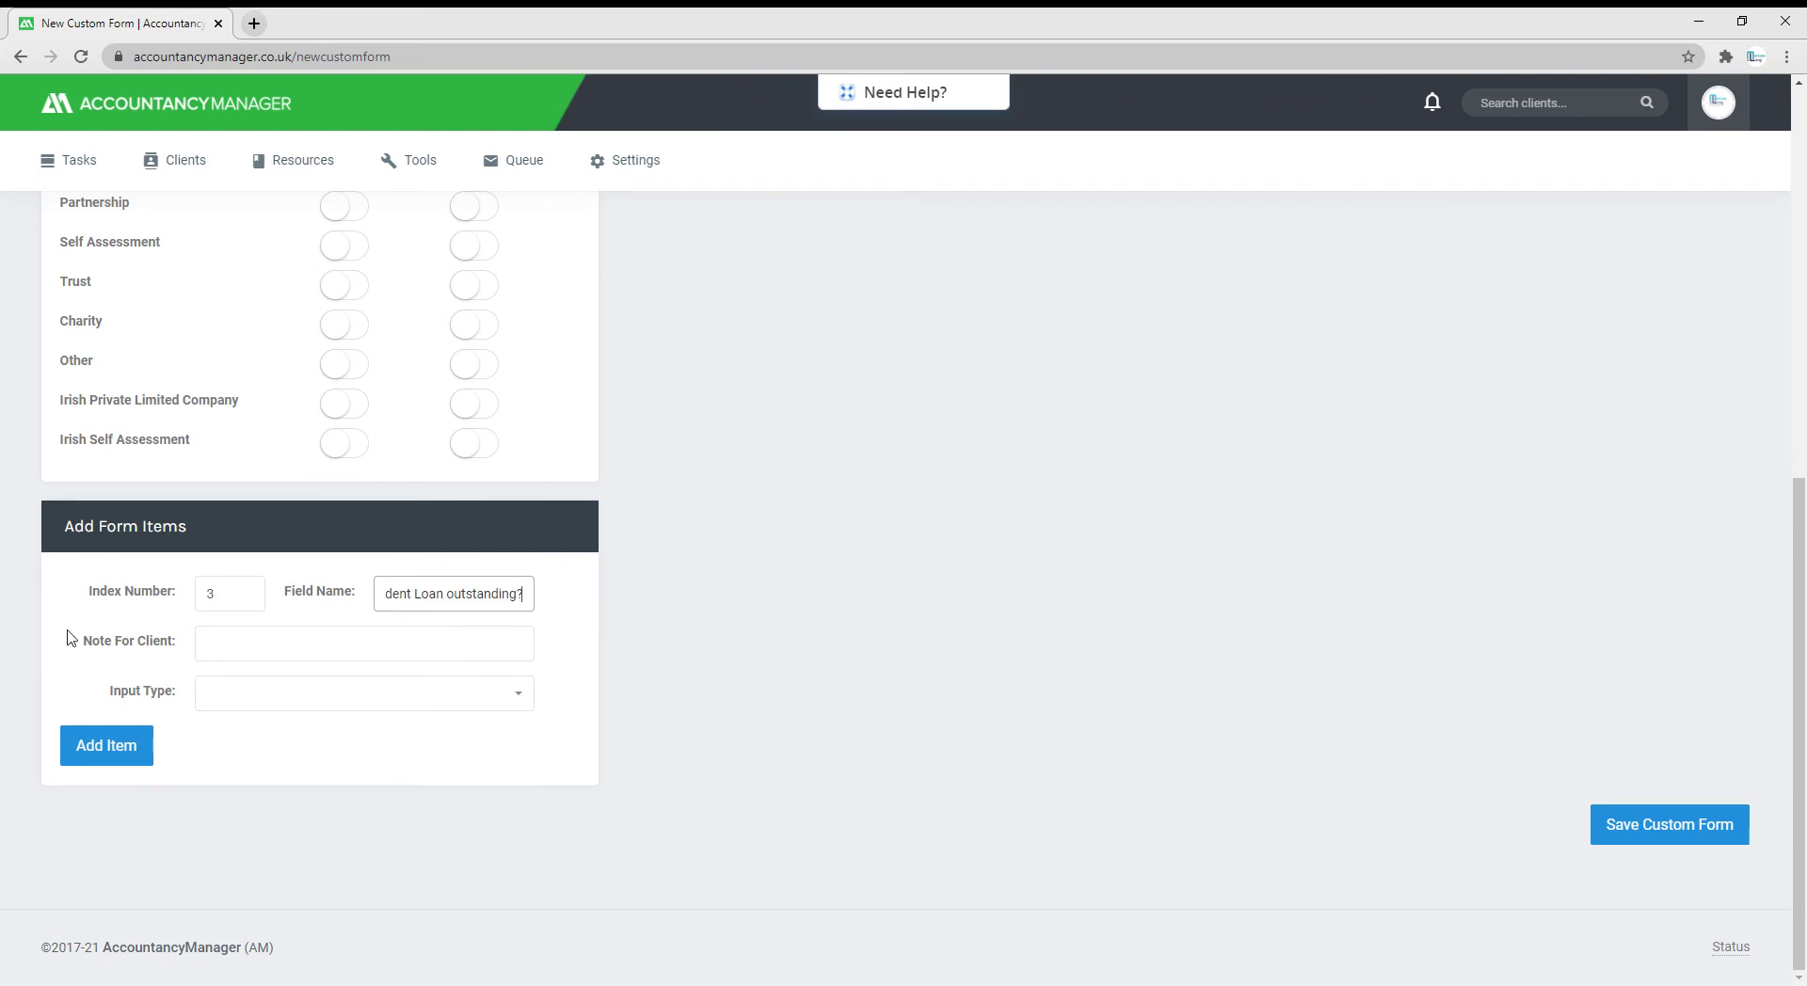
left_click(301, 702)
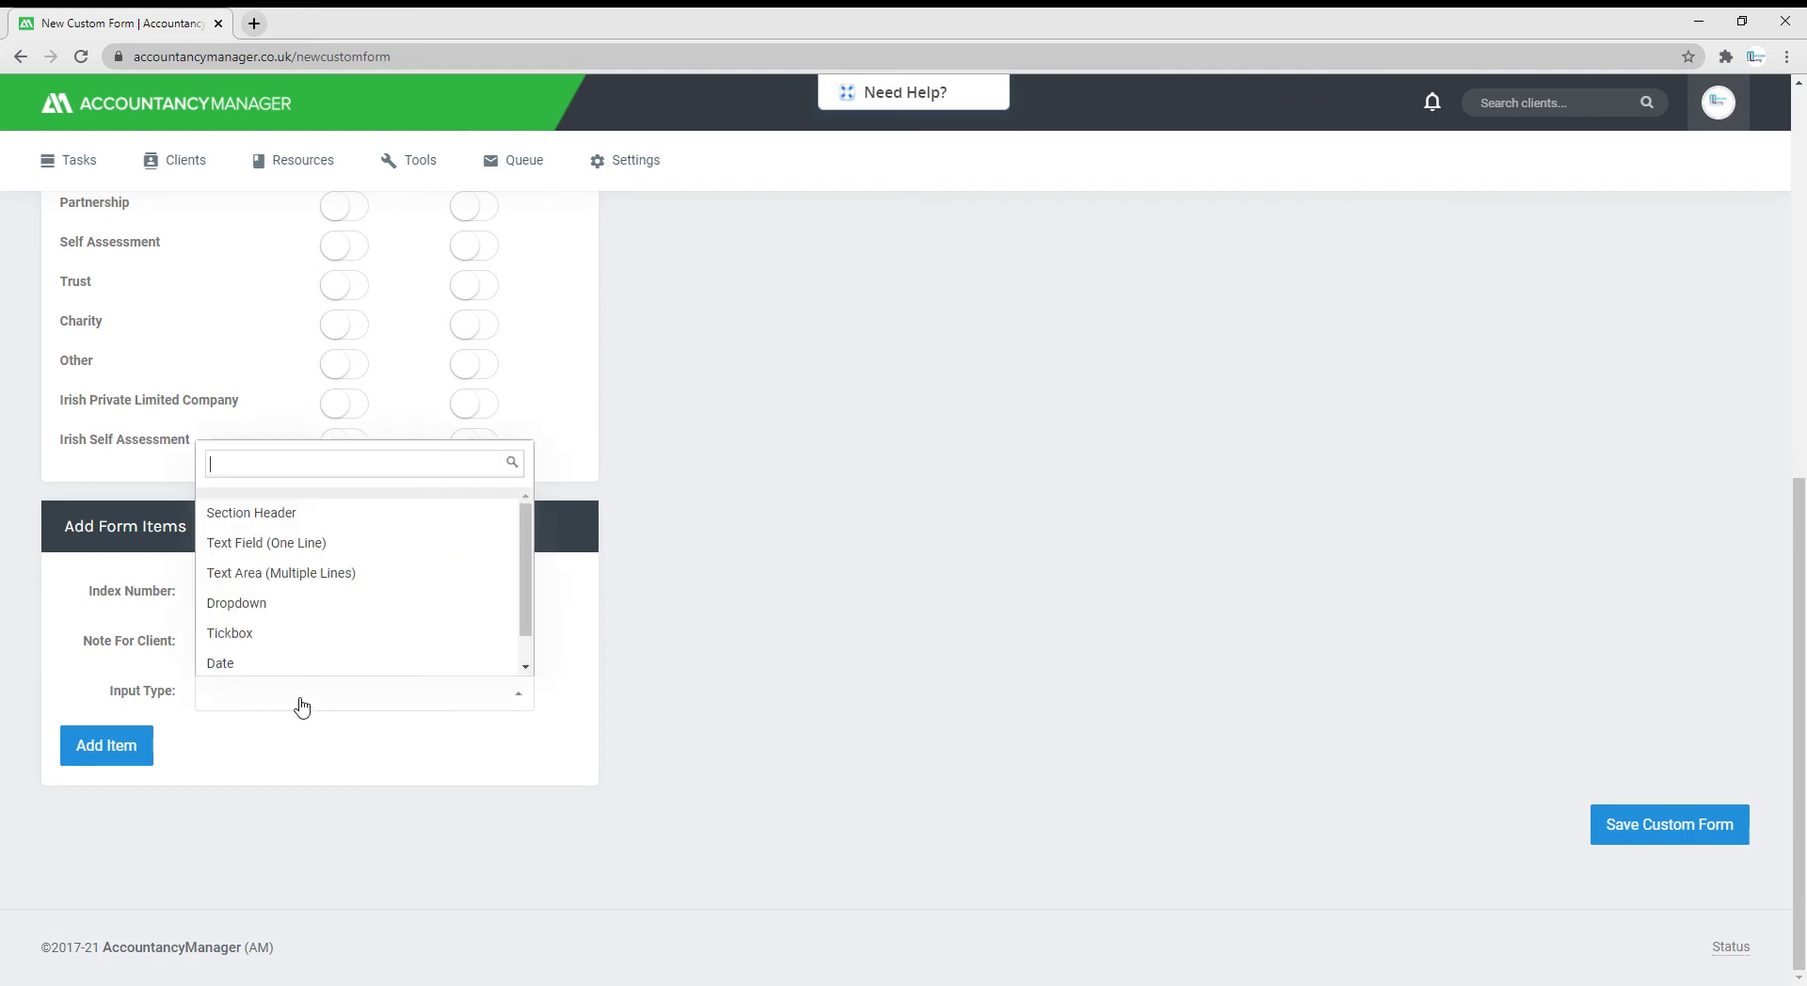
left_click(254, 640)
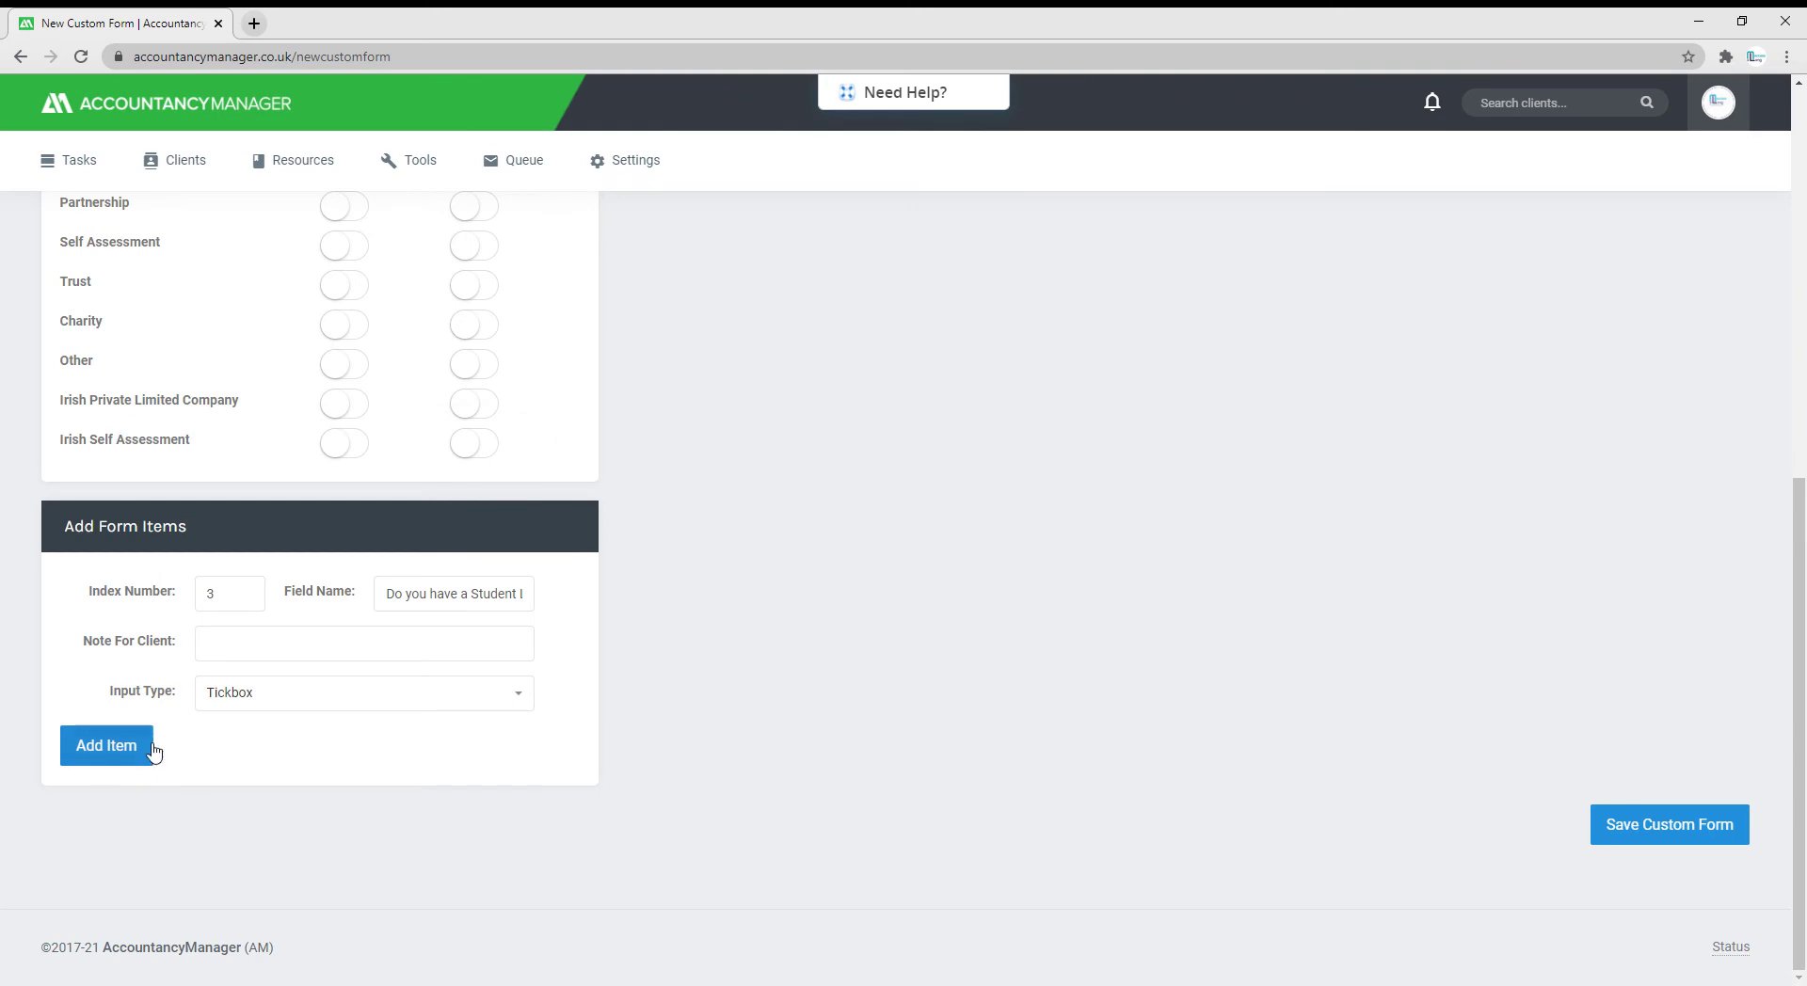
left_click(117, 746)
scroll(470, 753, "up", 6)
scroll(511, 779, "up", 2)
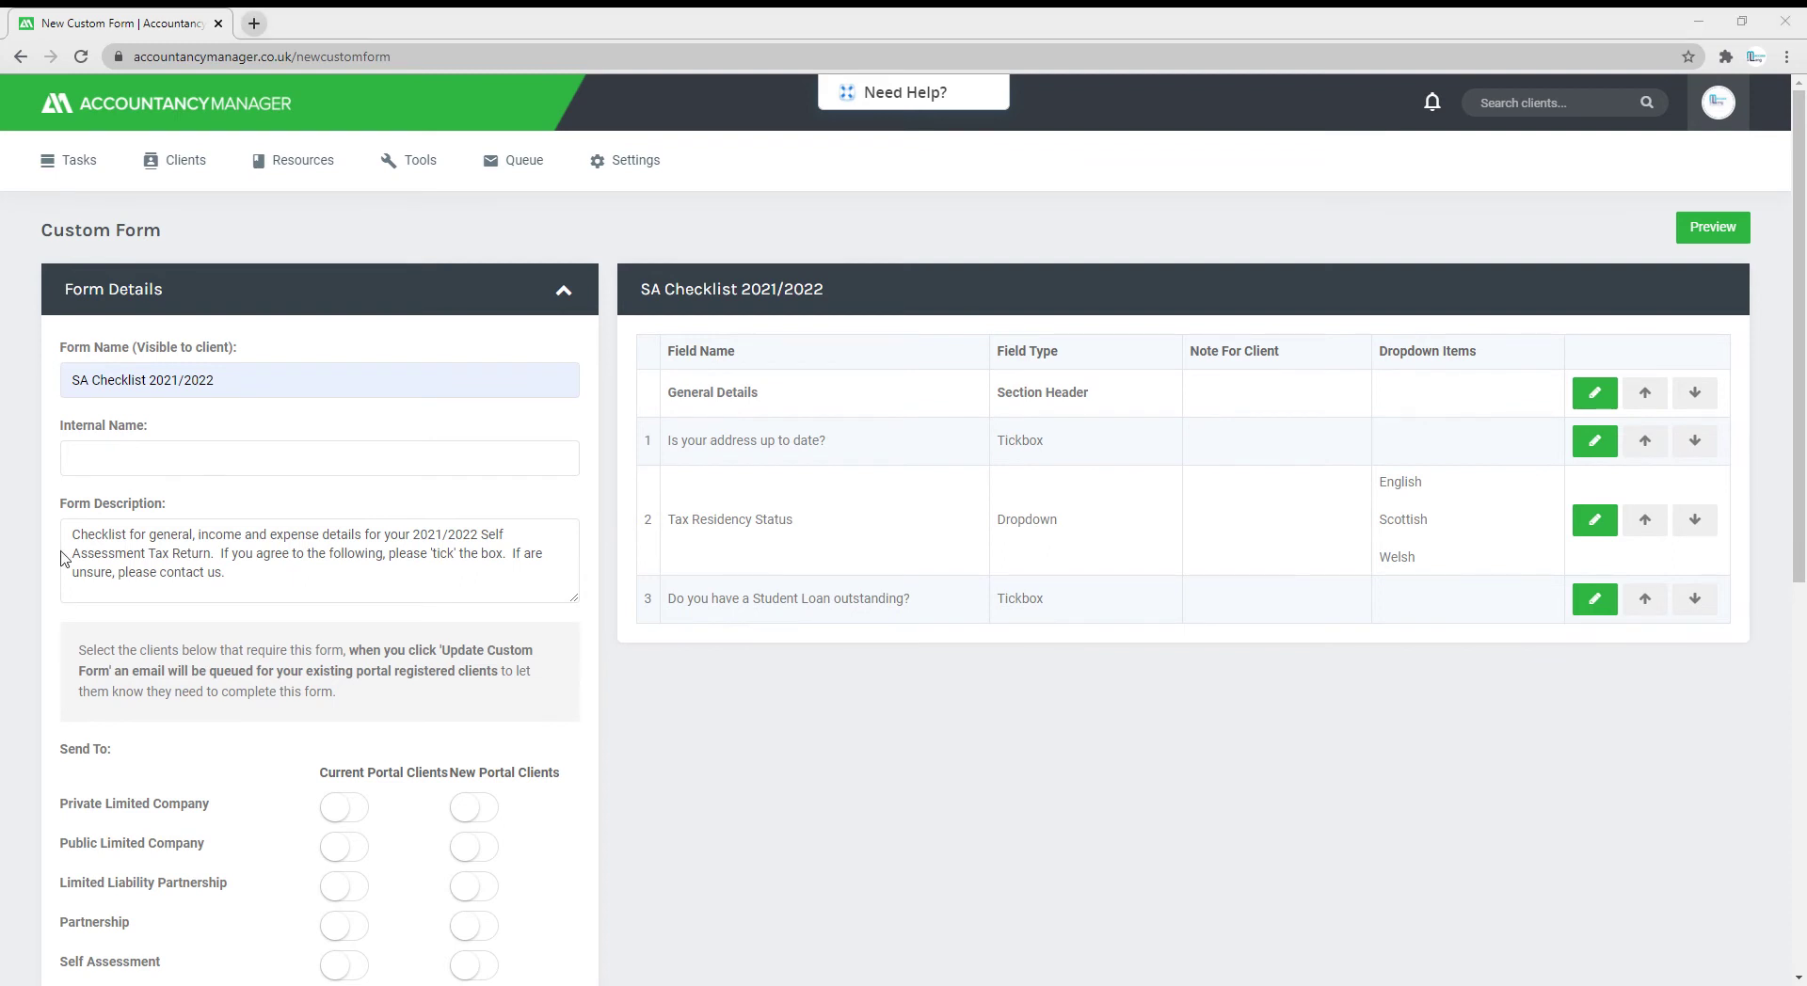
scroll(595, 720, "down", 7)
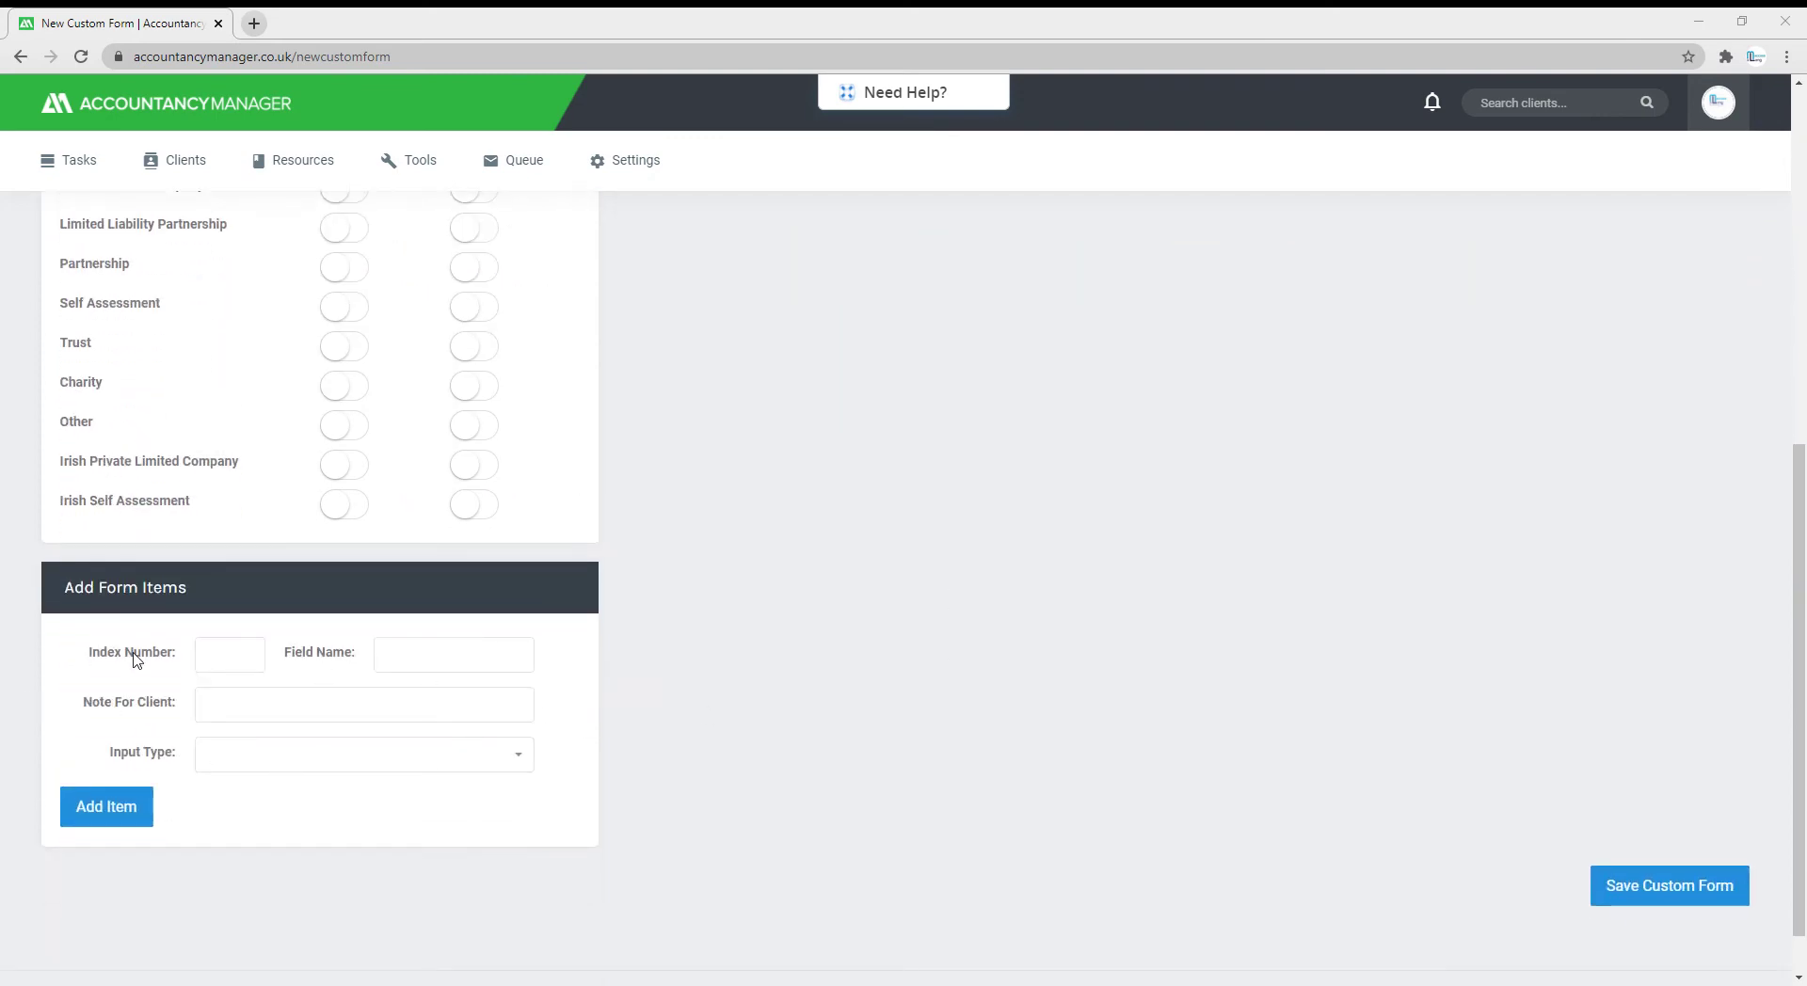
Add a Section Header form item with the field name "Income Details in the year to 5th April 2021" and no index number
left_click(417, 660)
key("ctrl+v")
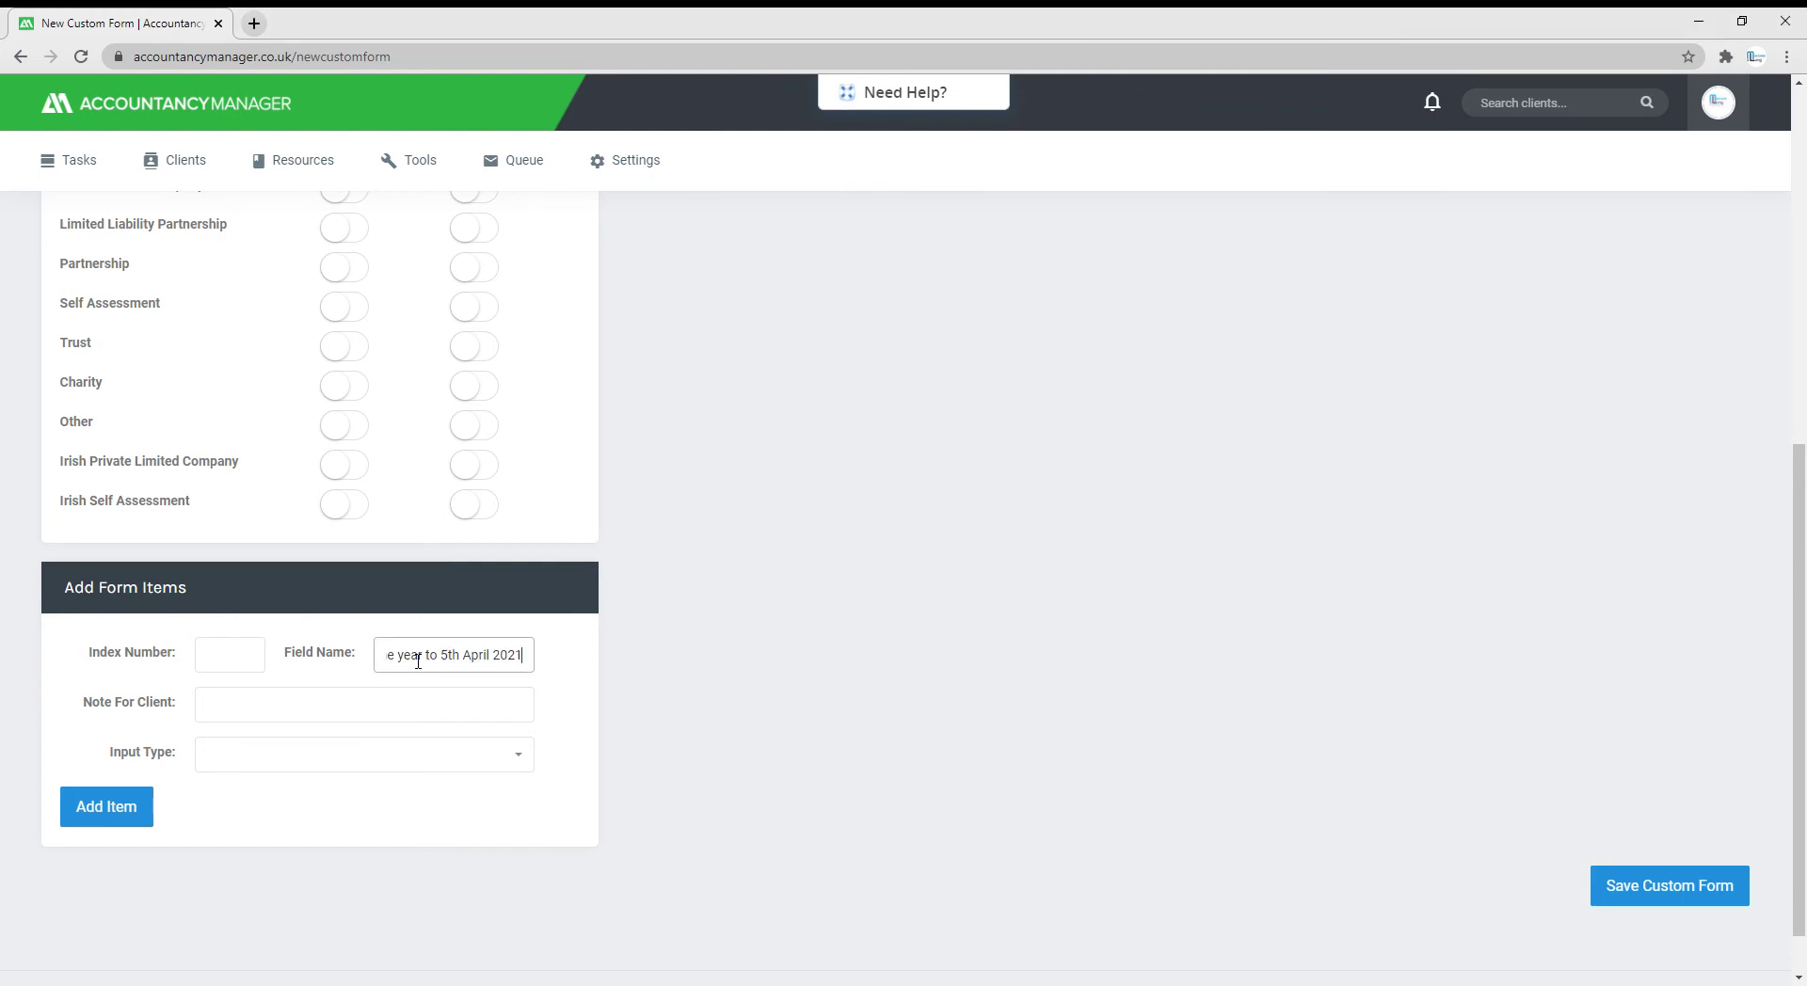
left_click(280, 768)
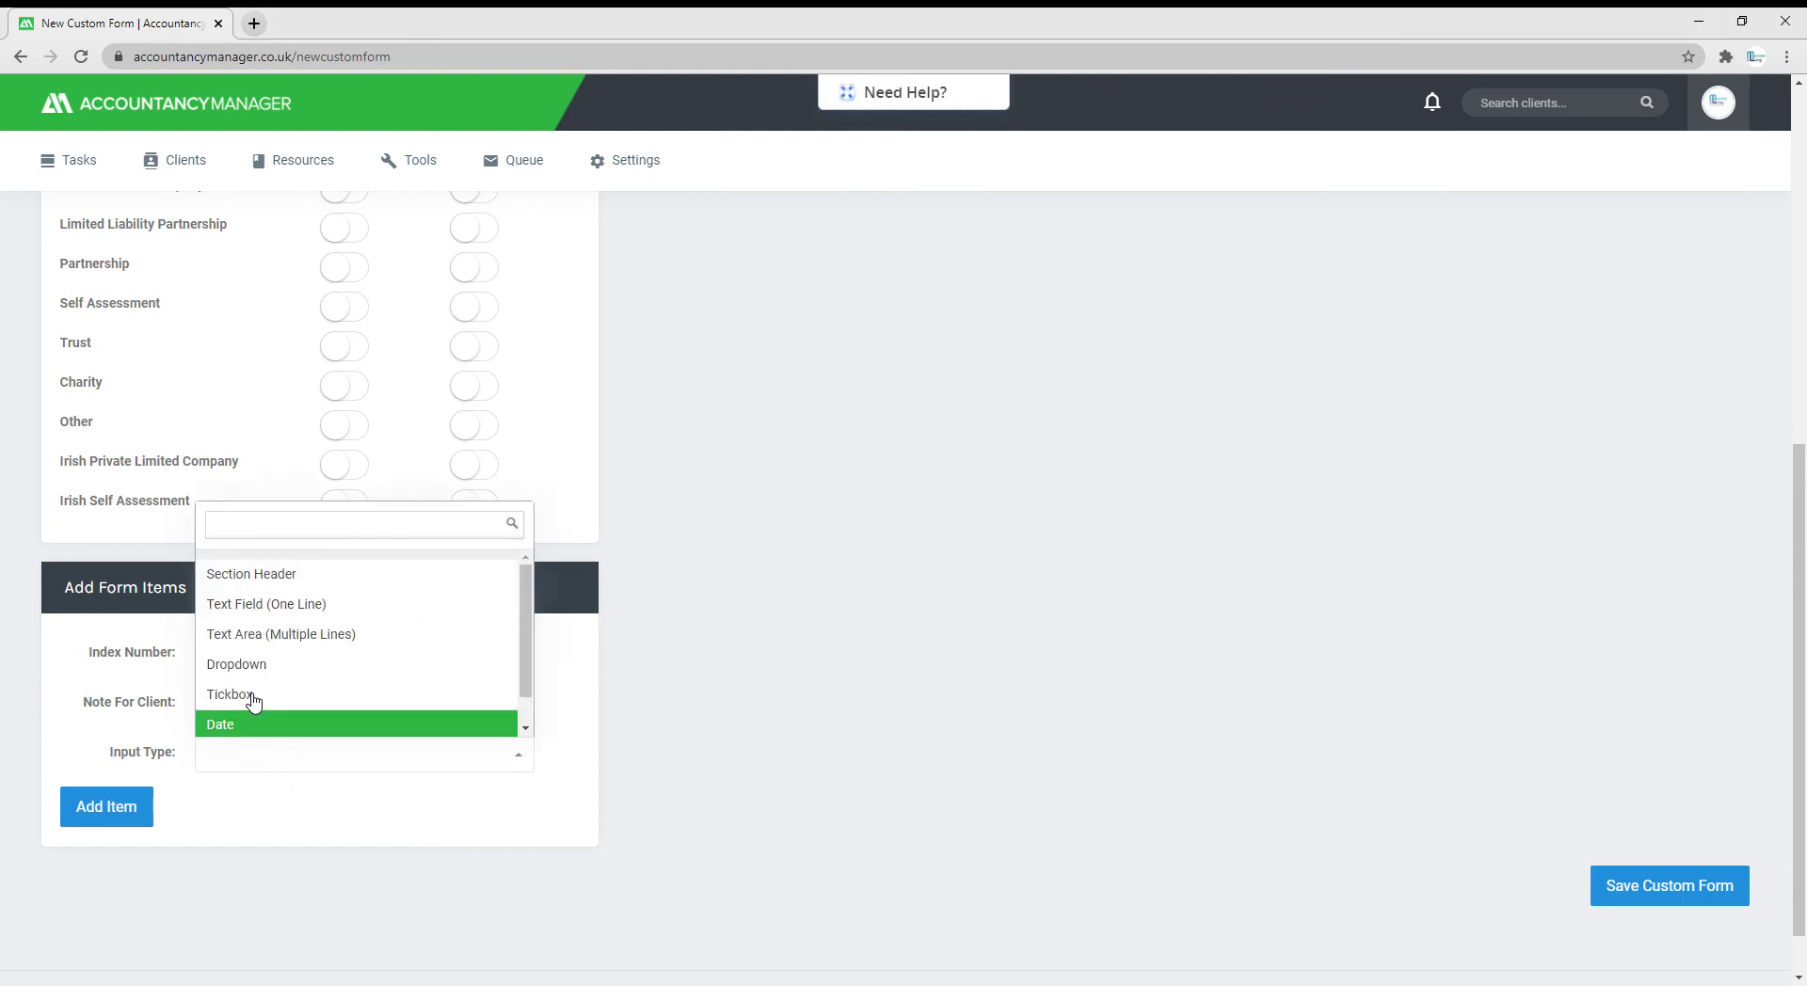
left_click(247, 574)
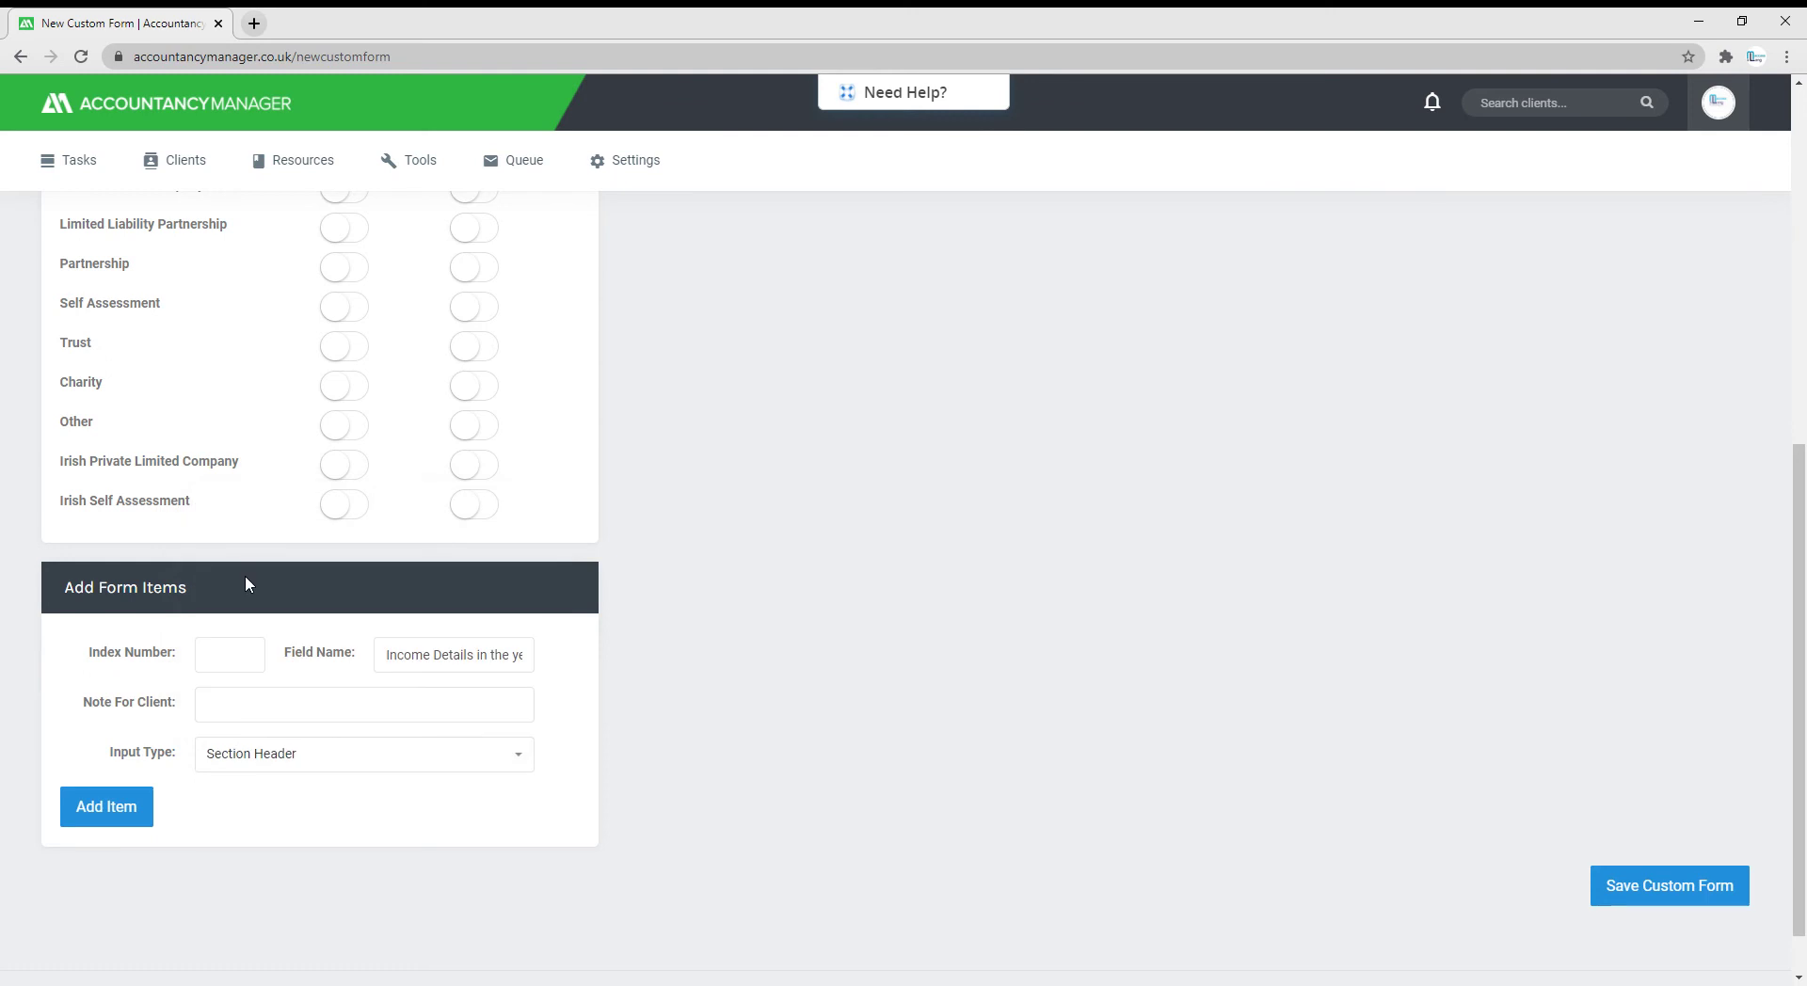
left_click(109, 819)
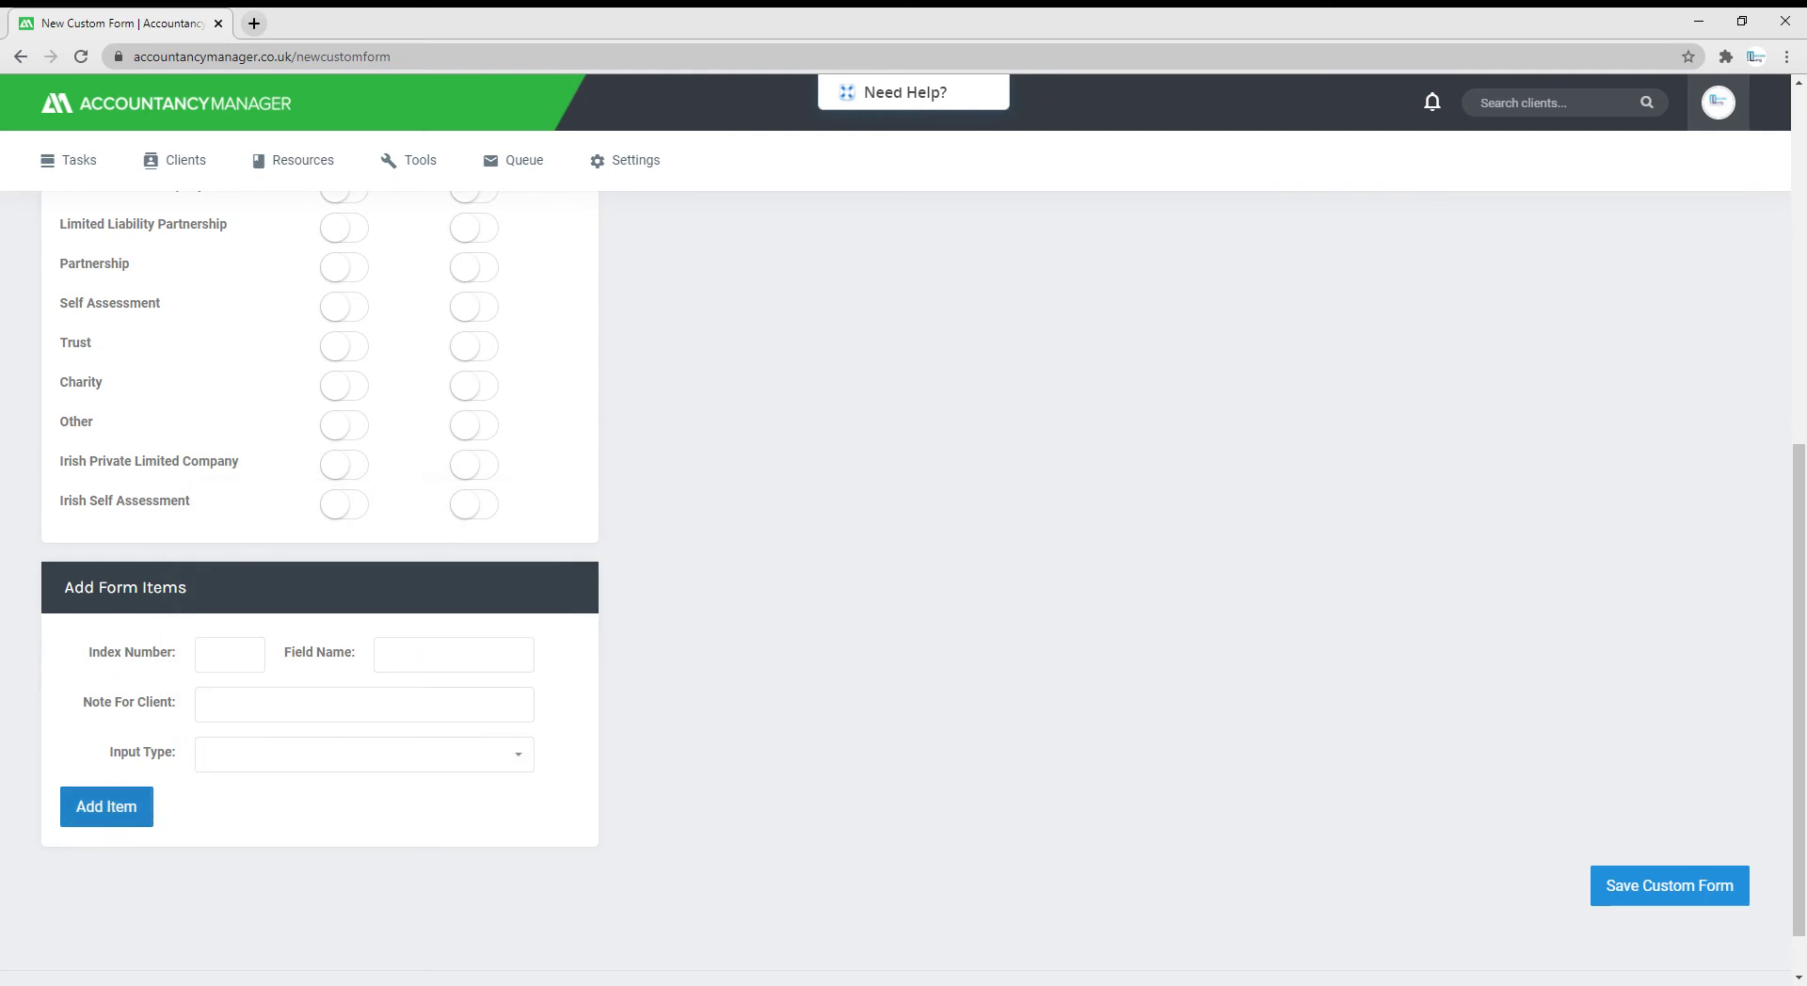
Add a Tickbox form item with index number 4 and the field name "Were you an employee (PAYE) or agency worker?"
left_click(244, 668)
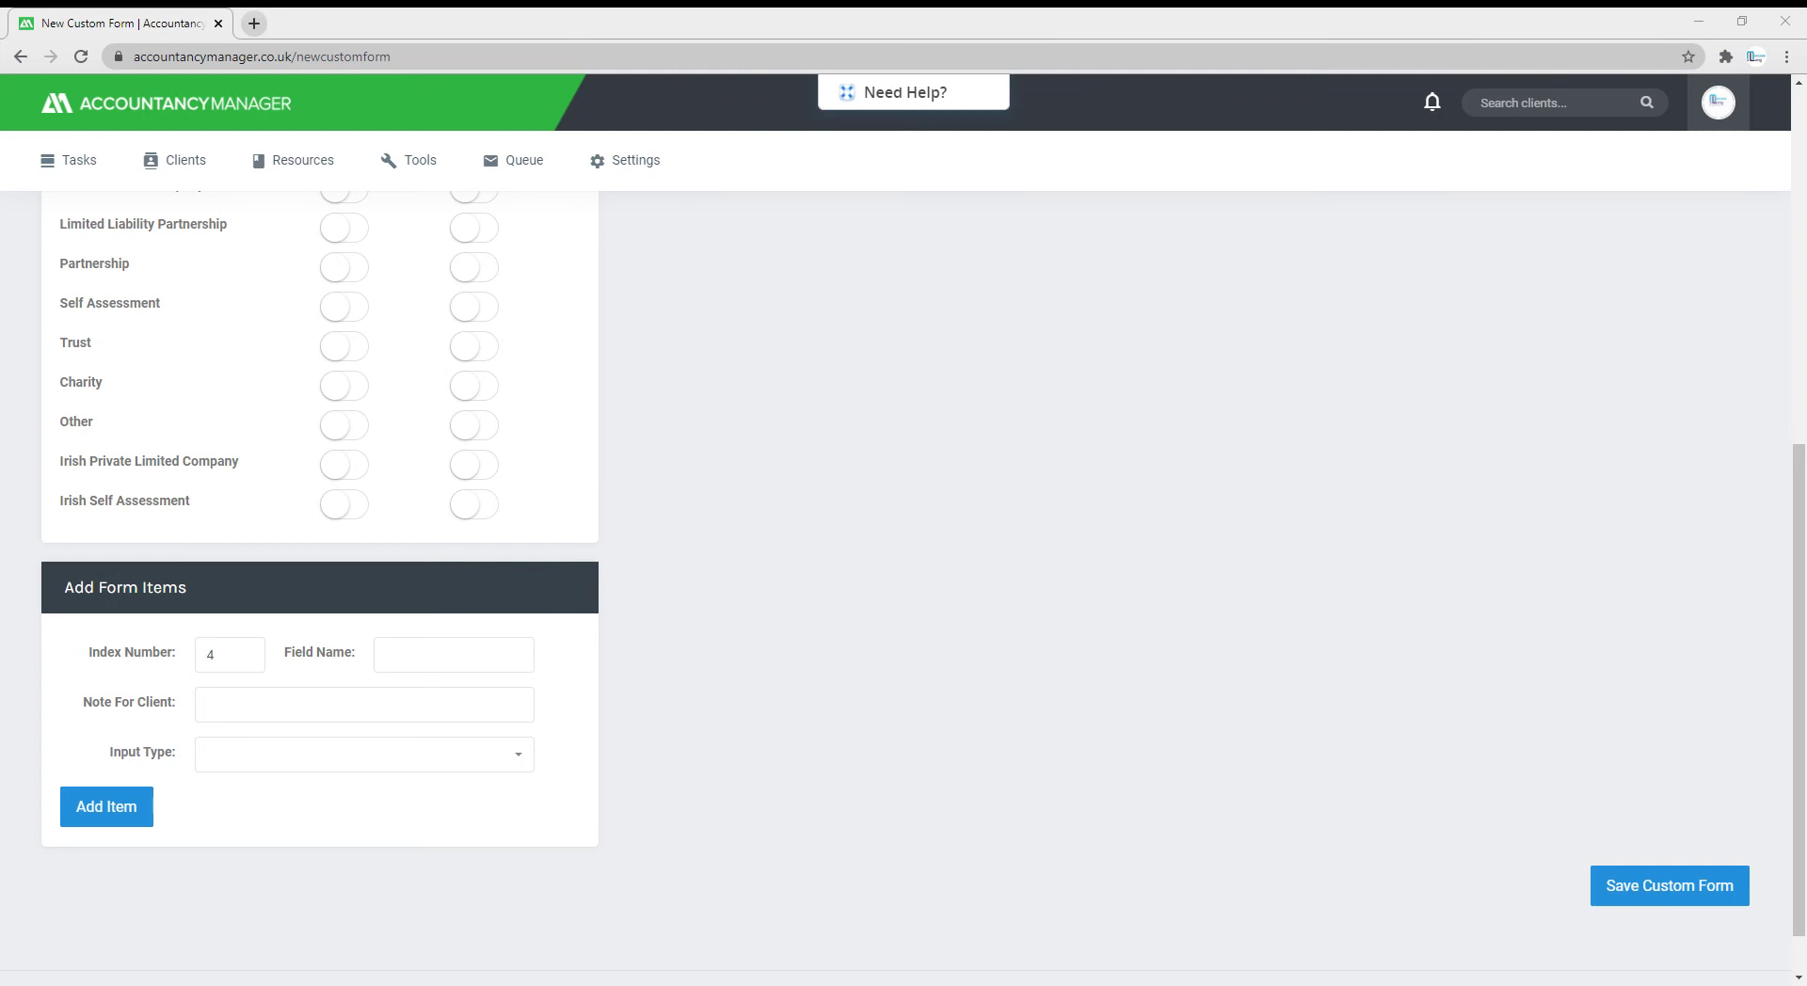
left_click(411, 665)
key("ctrl+v")
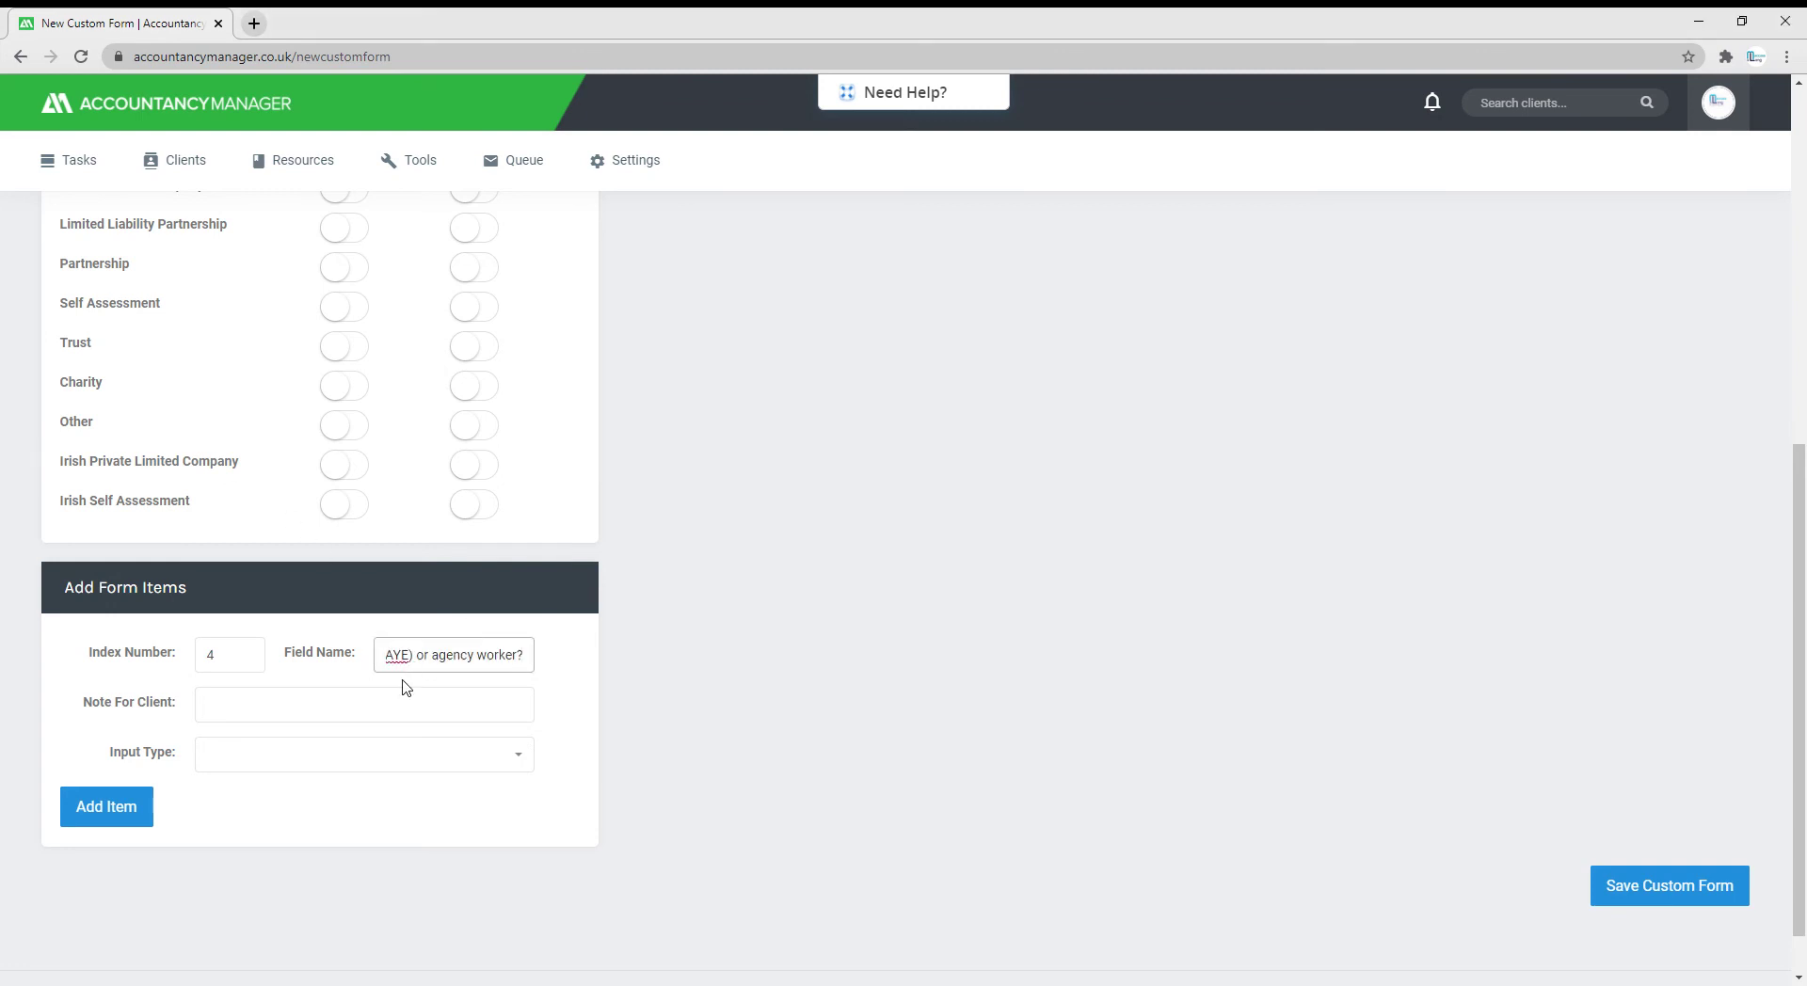
left_click(267, 762)
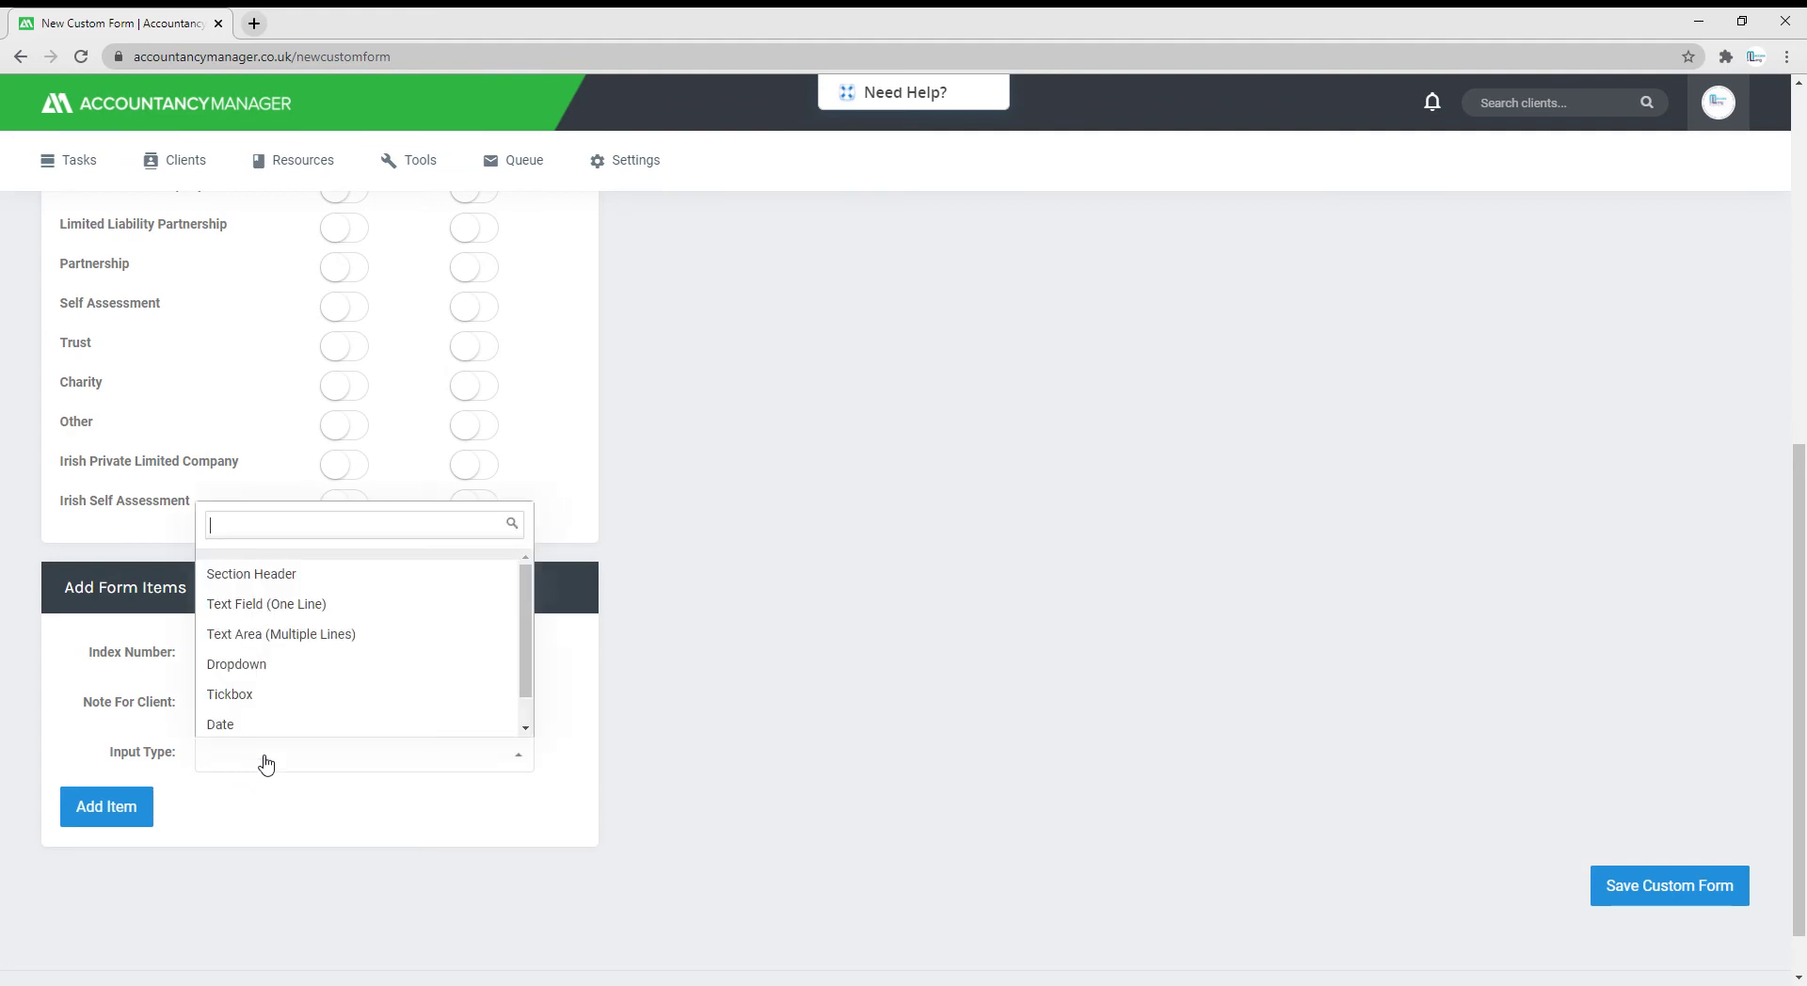
left_click(241, 696)
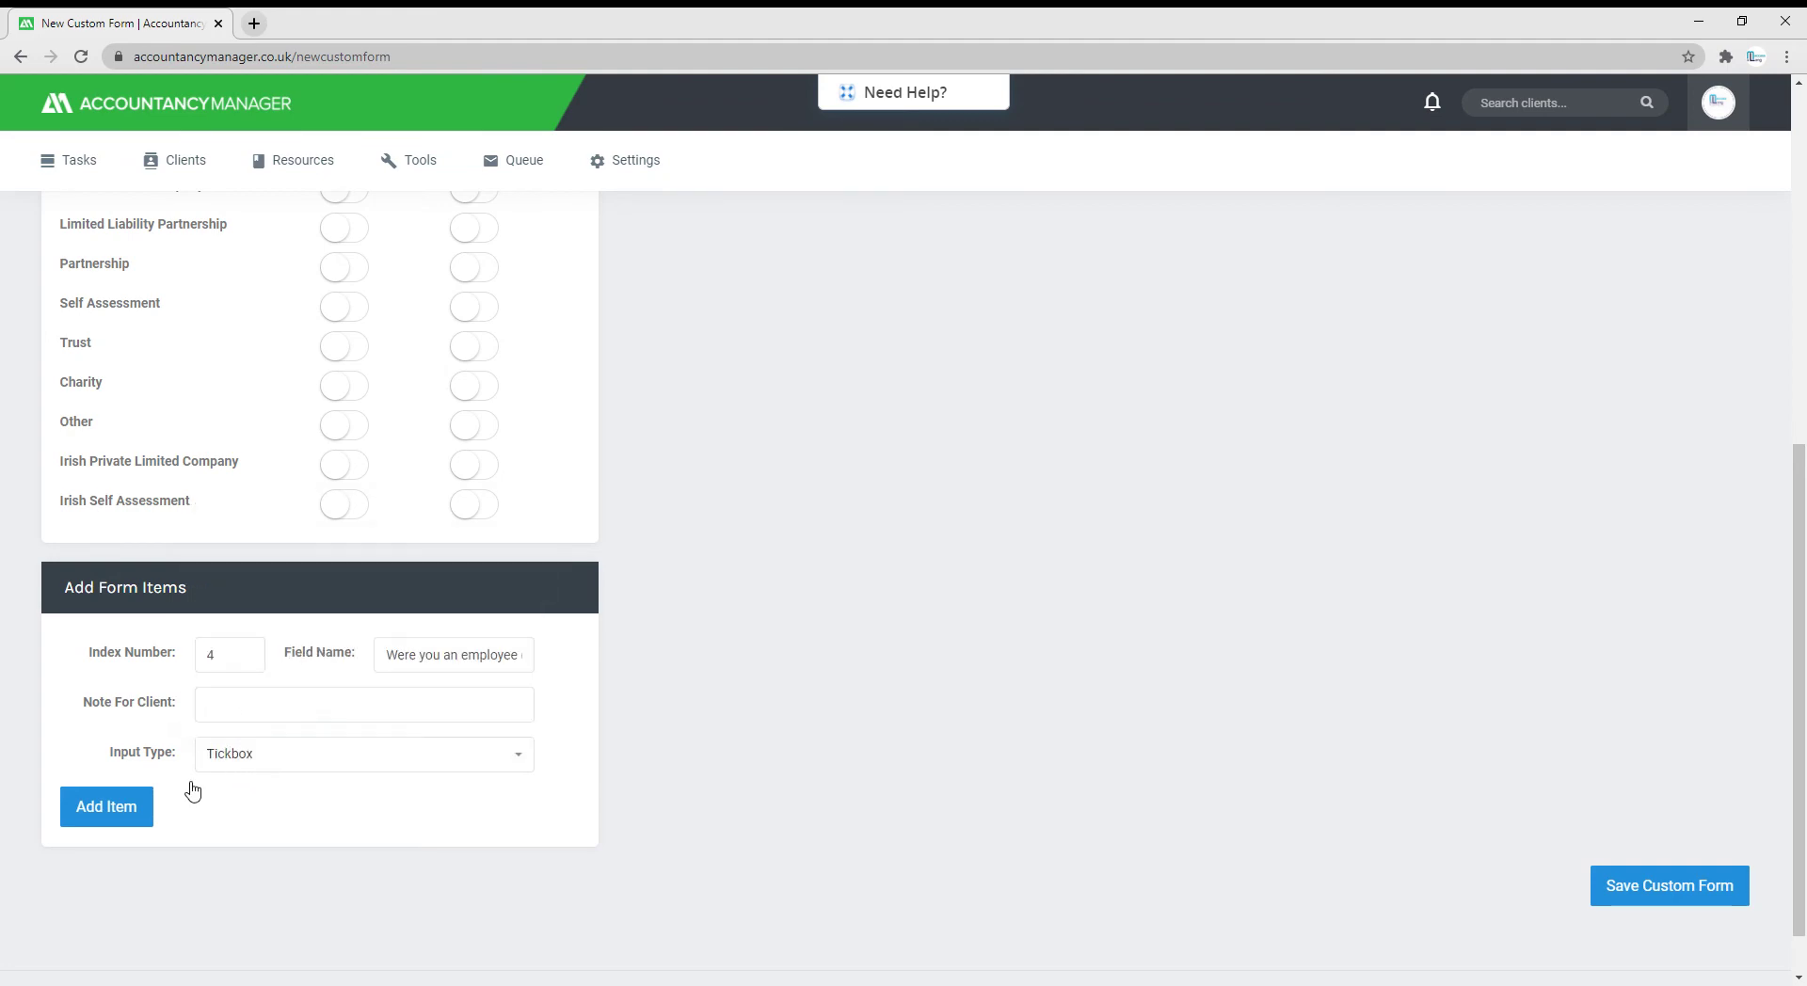
left_click(106, 807)
scroll(1521, 809, "up", 6)
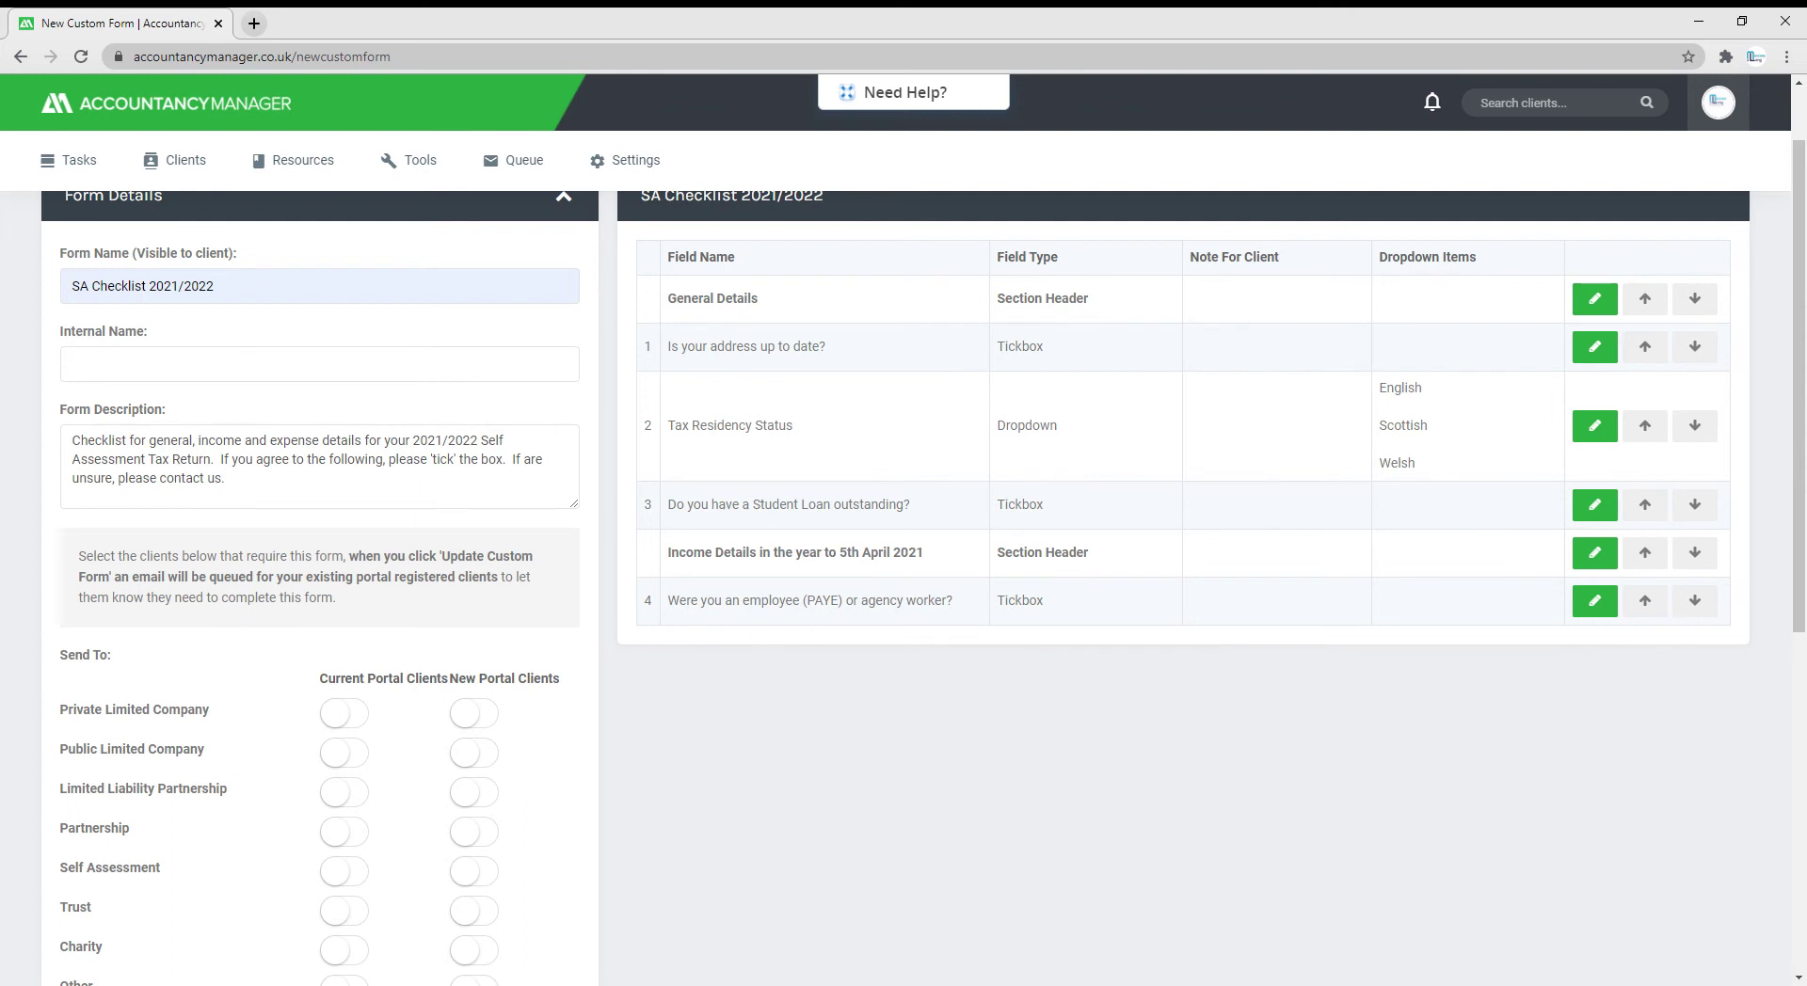
Add a Section Header form item with the field name "Self-Employment" and no index number
scroll(949, 710, "down", 1)
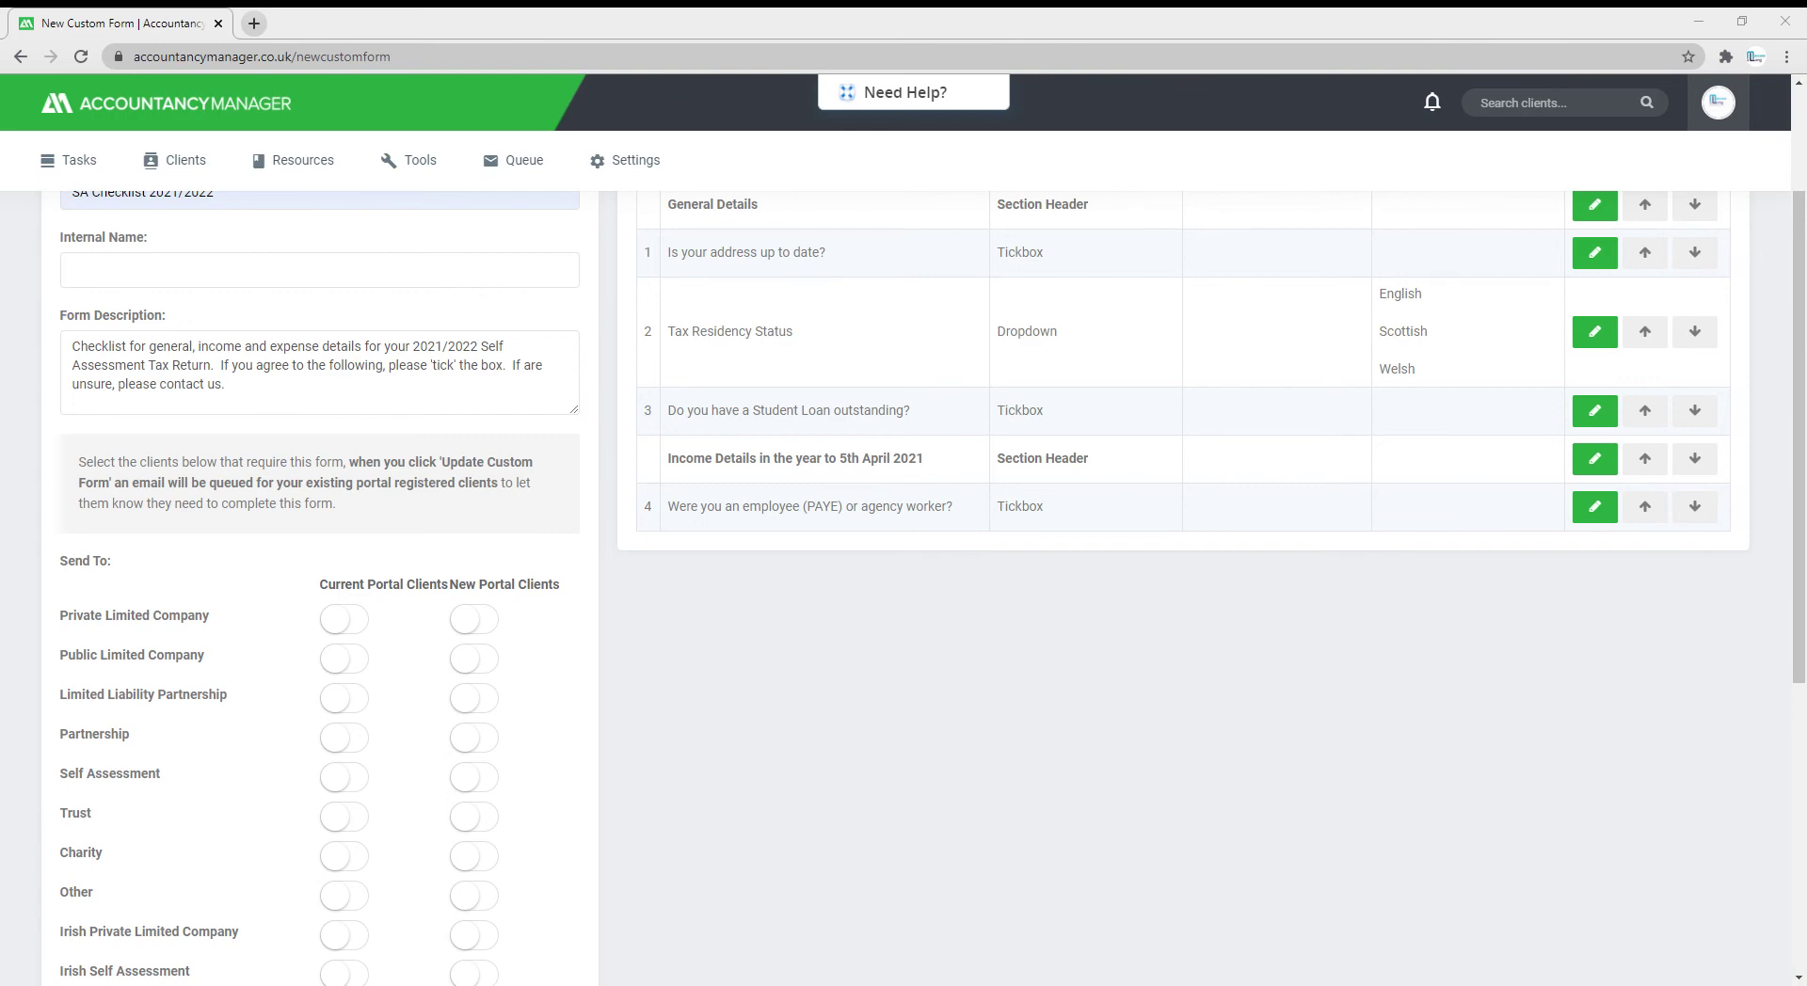
scroll(475, 734, "down", 5)
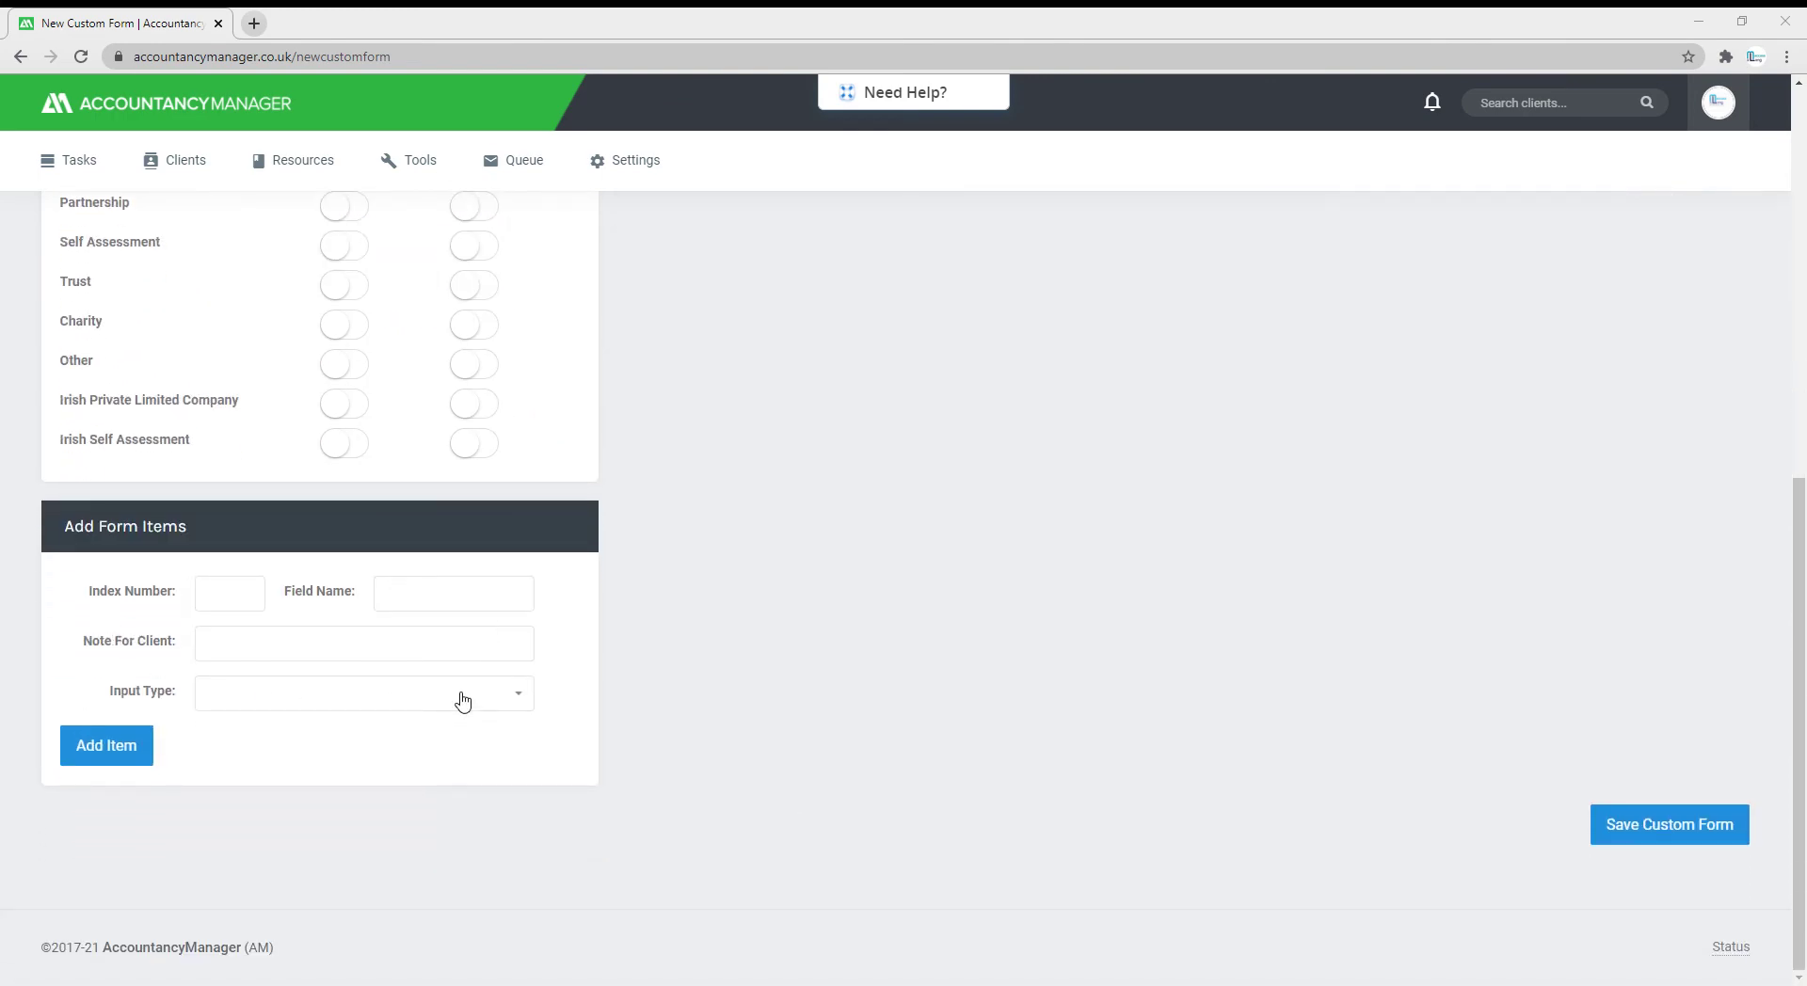
left_click(436, 602)
type("Self-Employment")
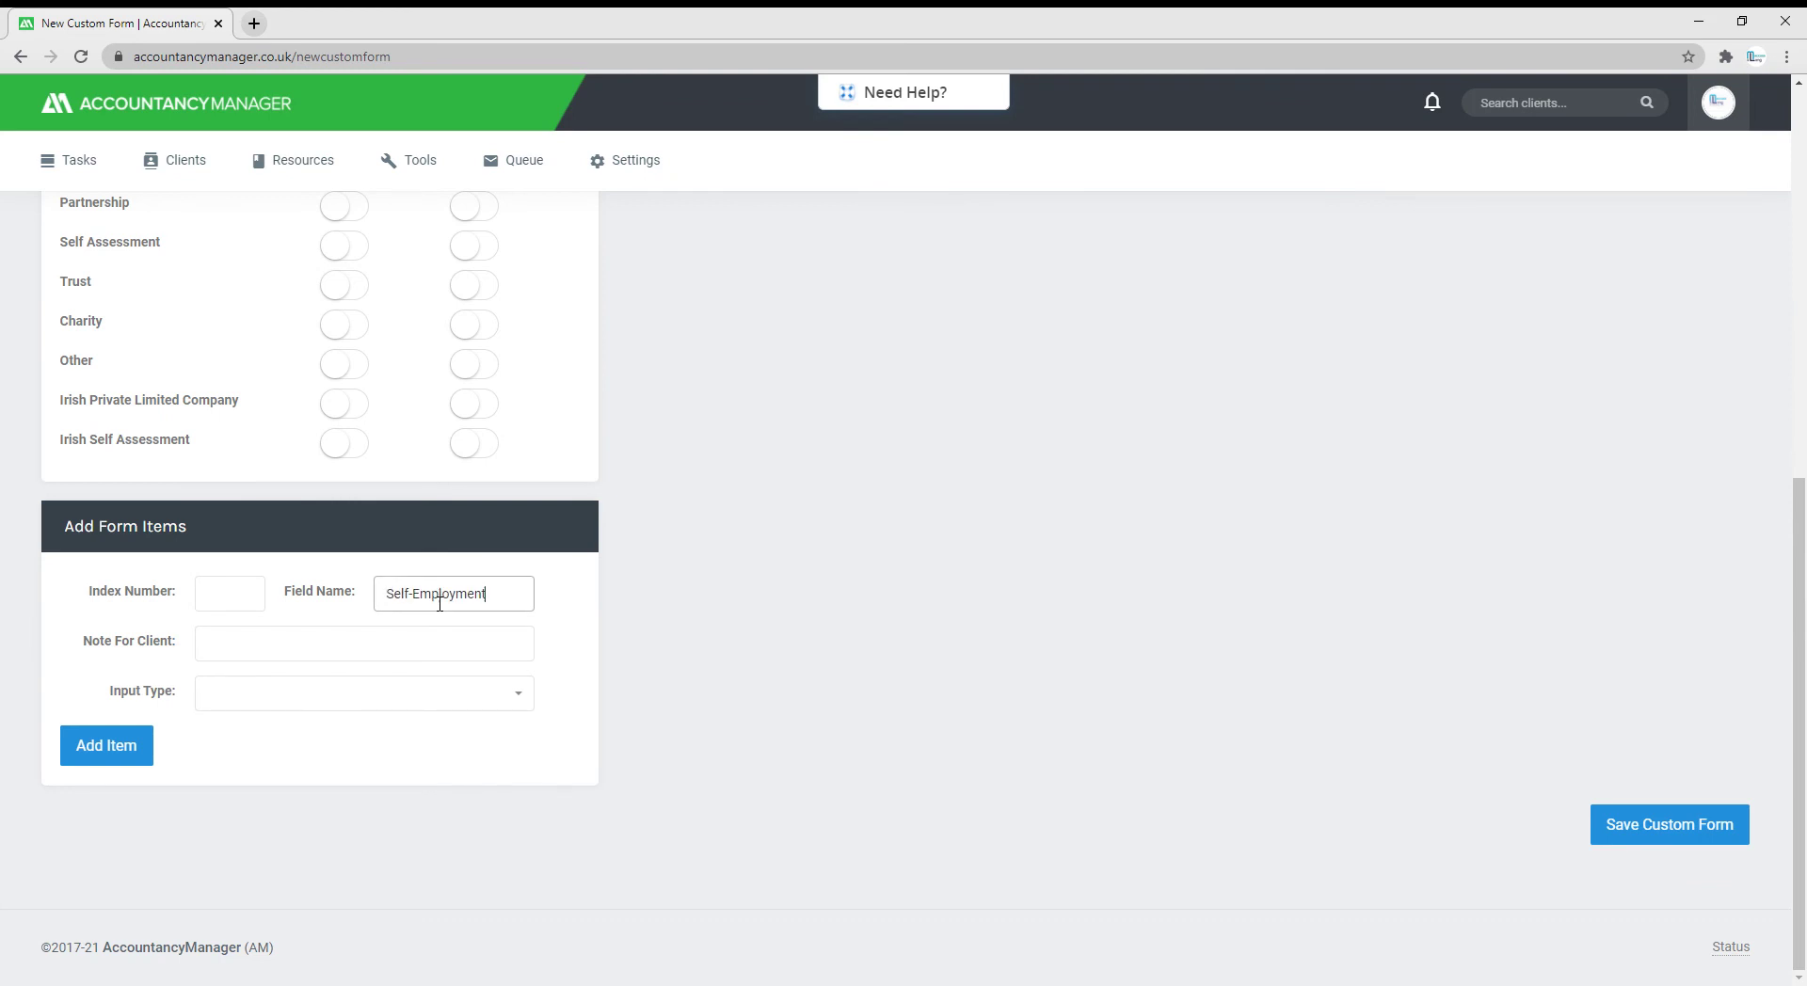
left_click(304, 699)
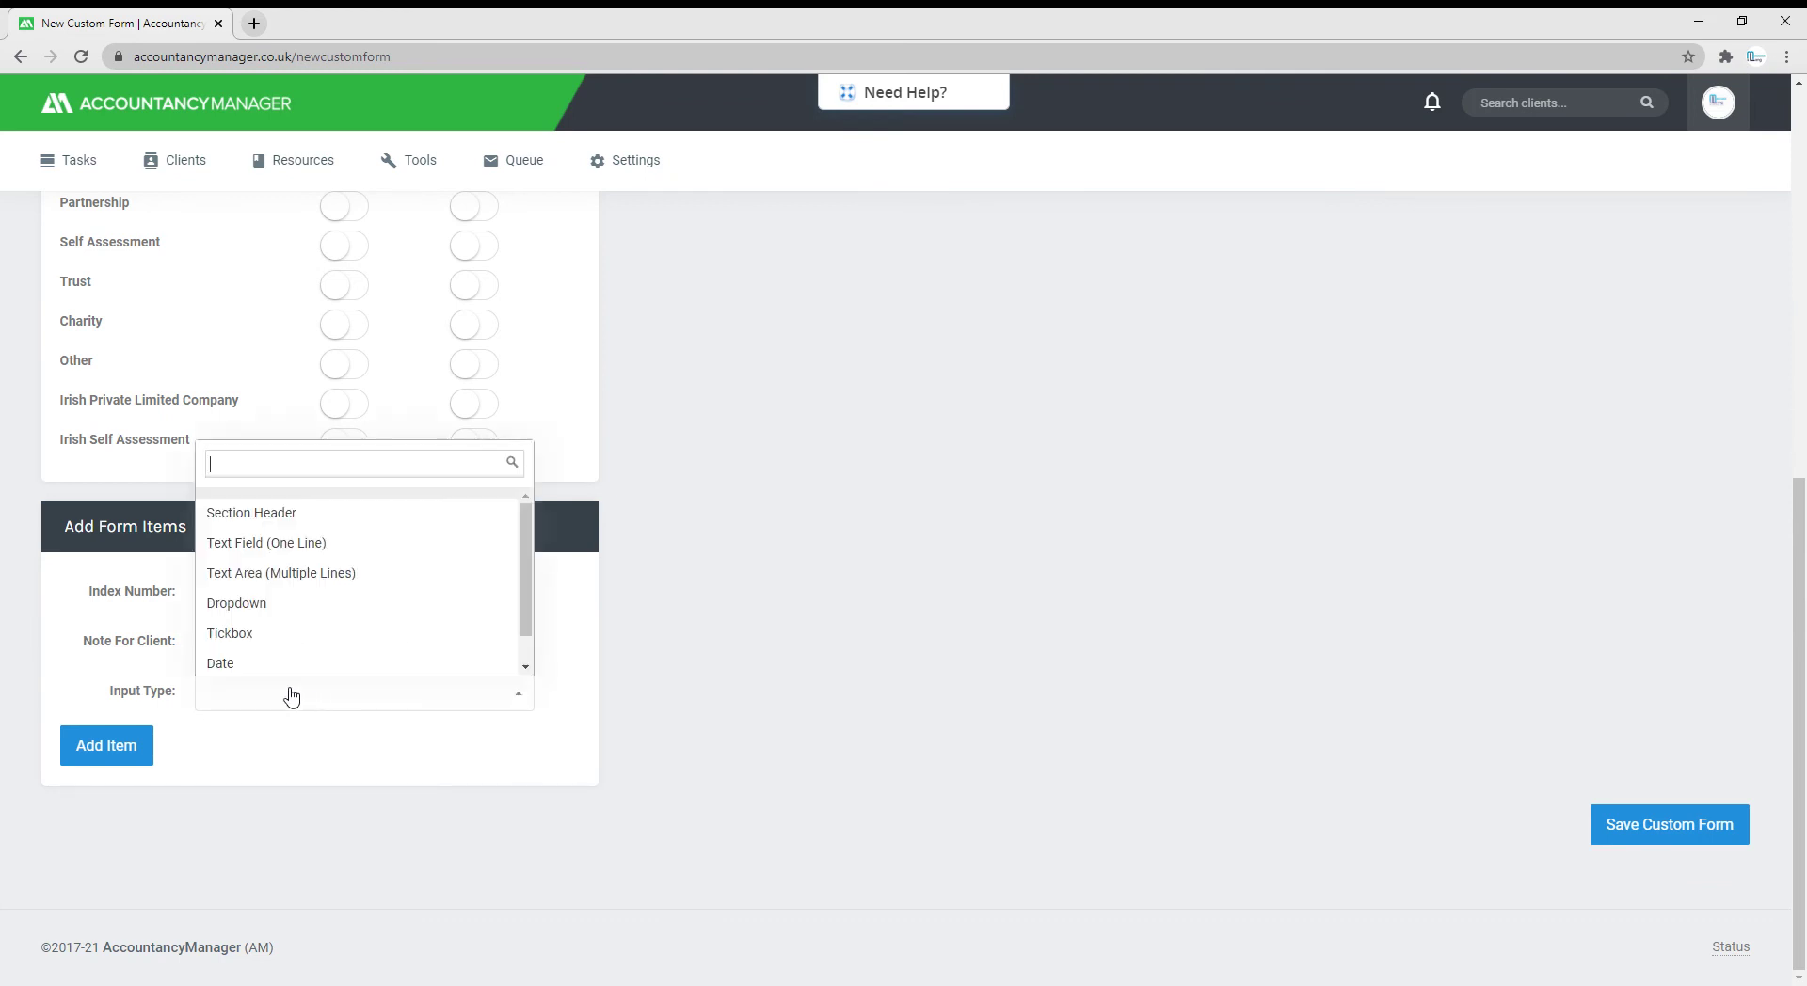
left_click(249, 513)
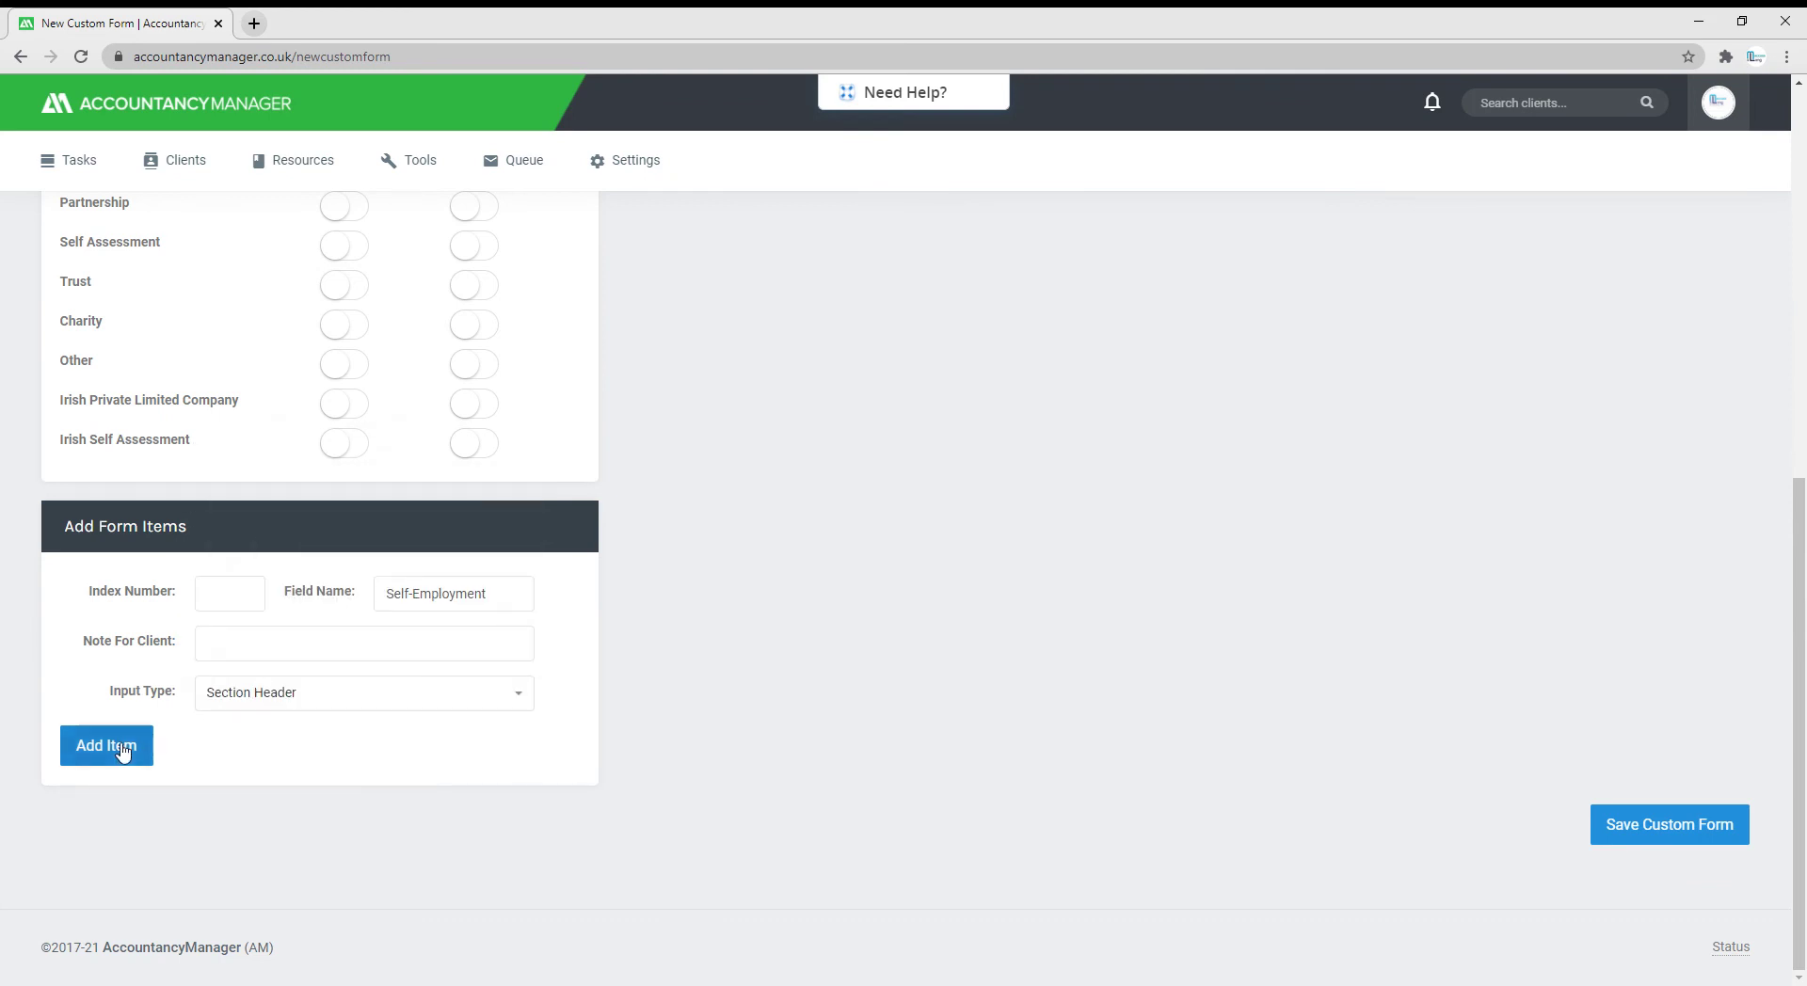
left_click(106, 745)
scroll(1287, 766, "up", 5)
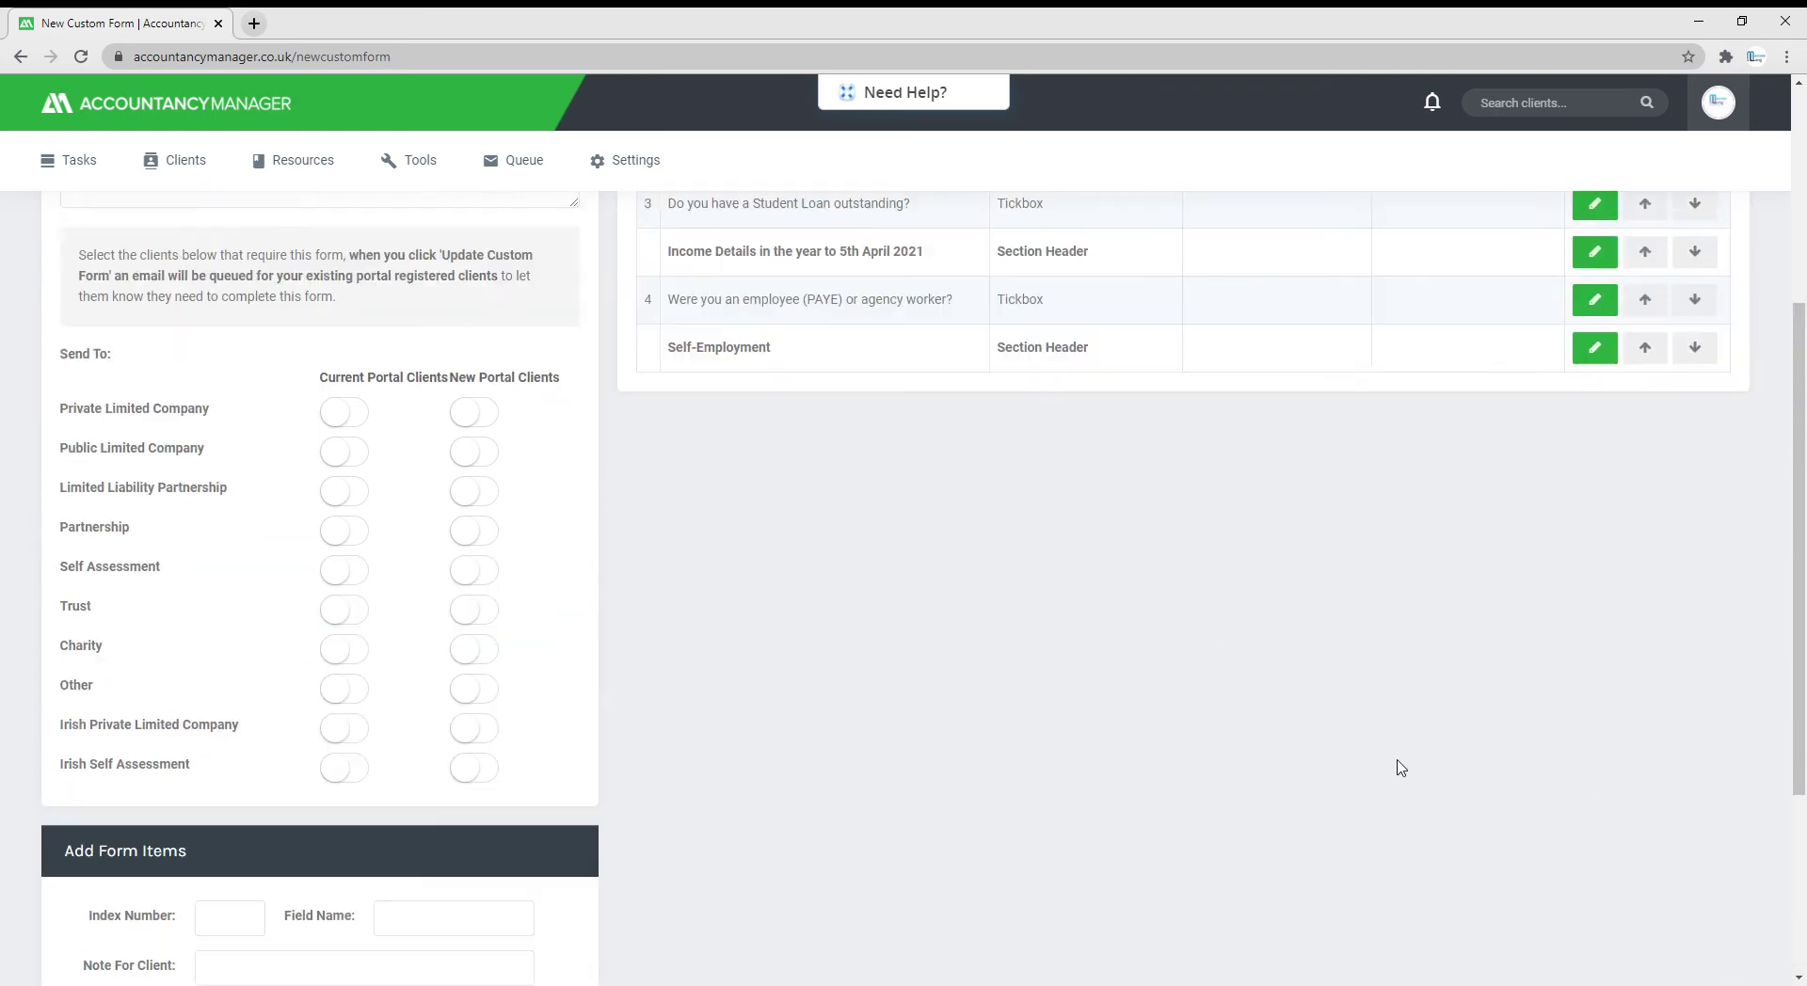
Add a Date form item with index number 5 and the field name "If yes, what date did your business cease to trade?"
scroll(927, 640, "down", 4)
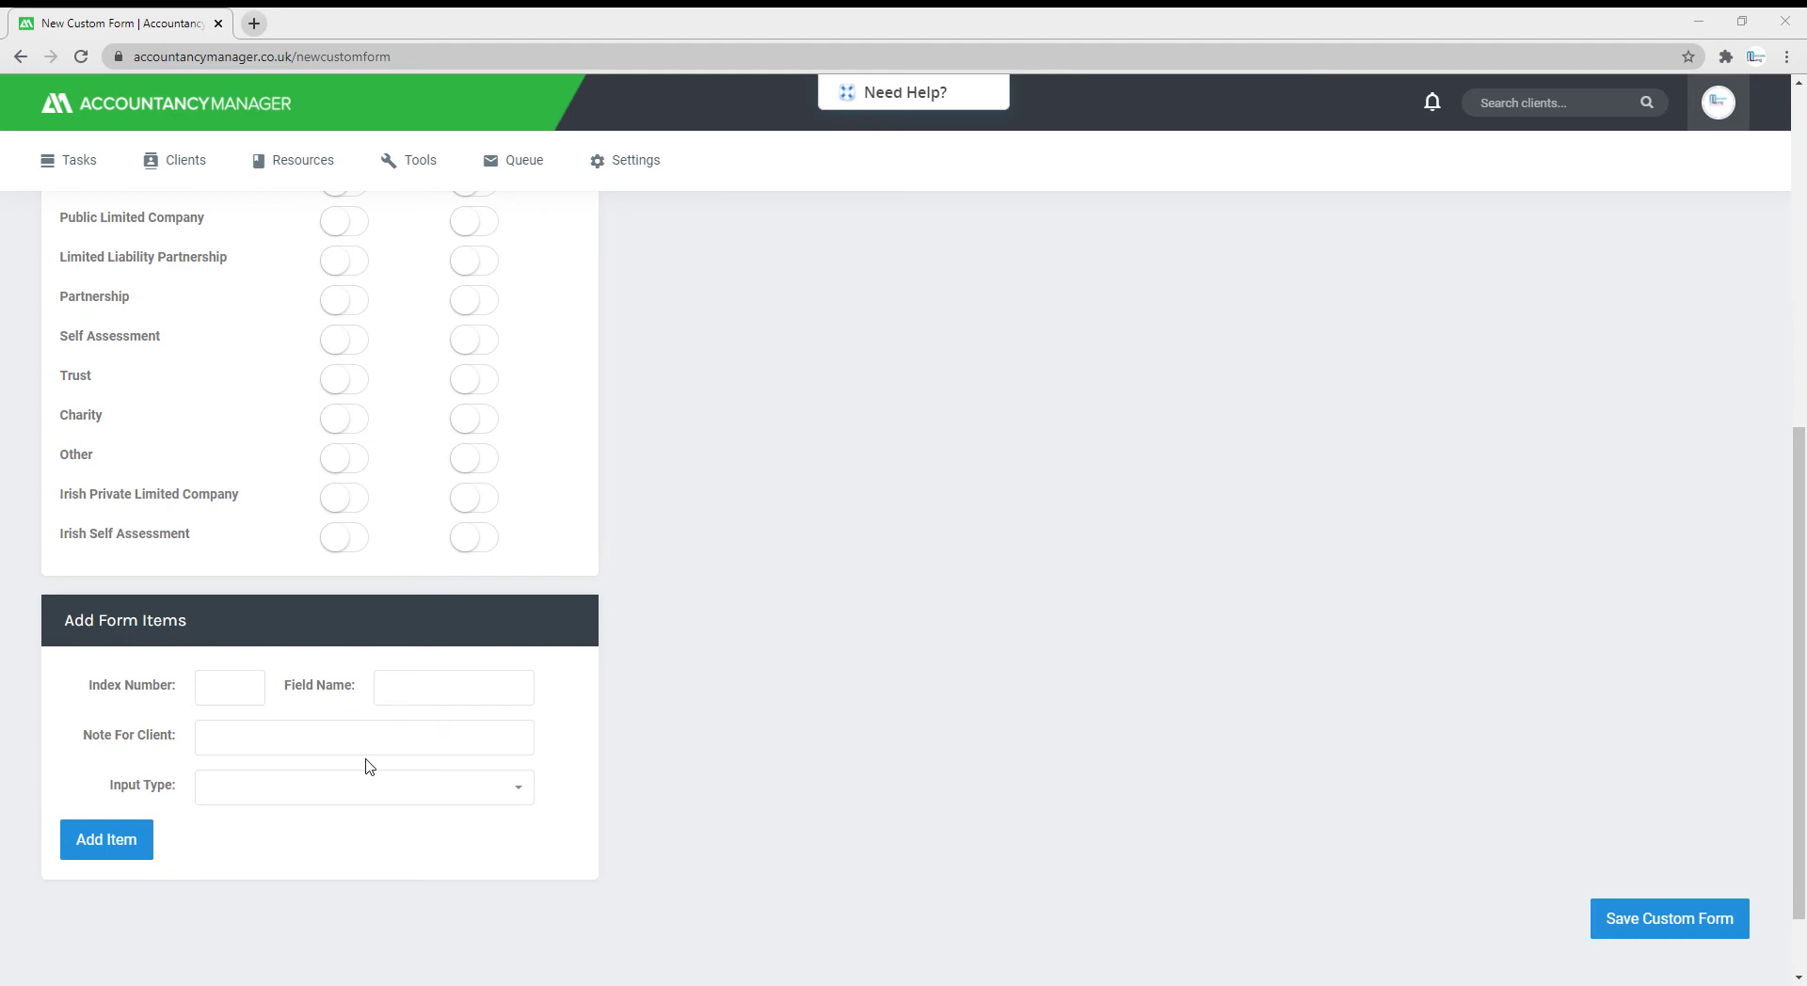
left_click(215, 694)
scroll(1233, 711, "up", 6)
scroll(1221, 726, "down", 5)
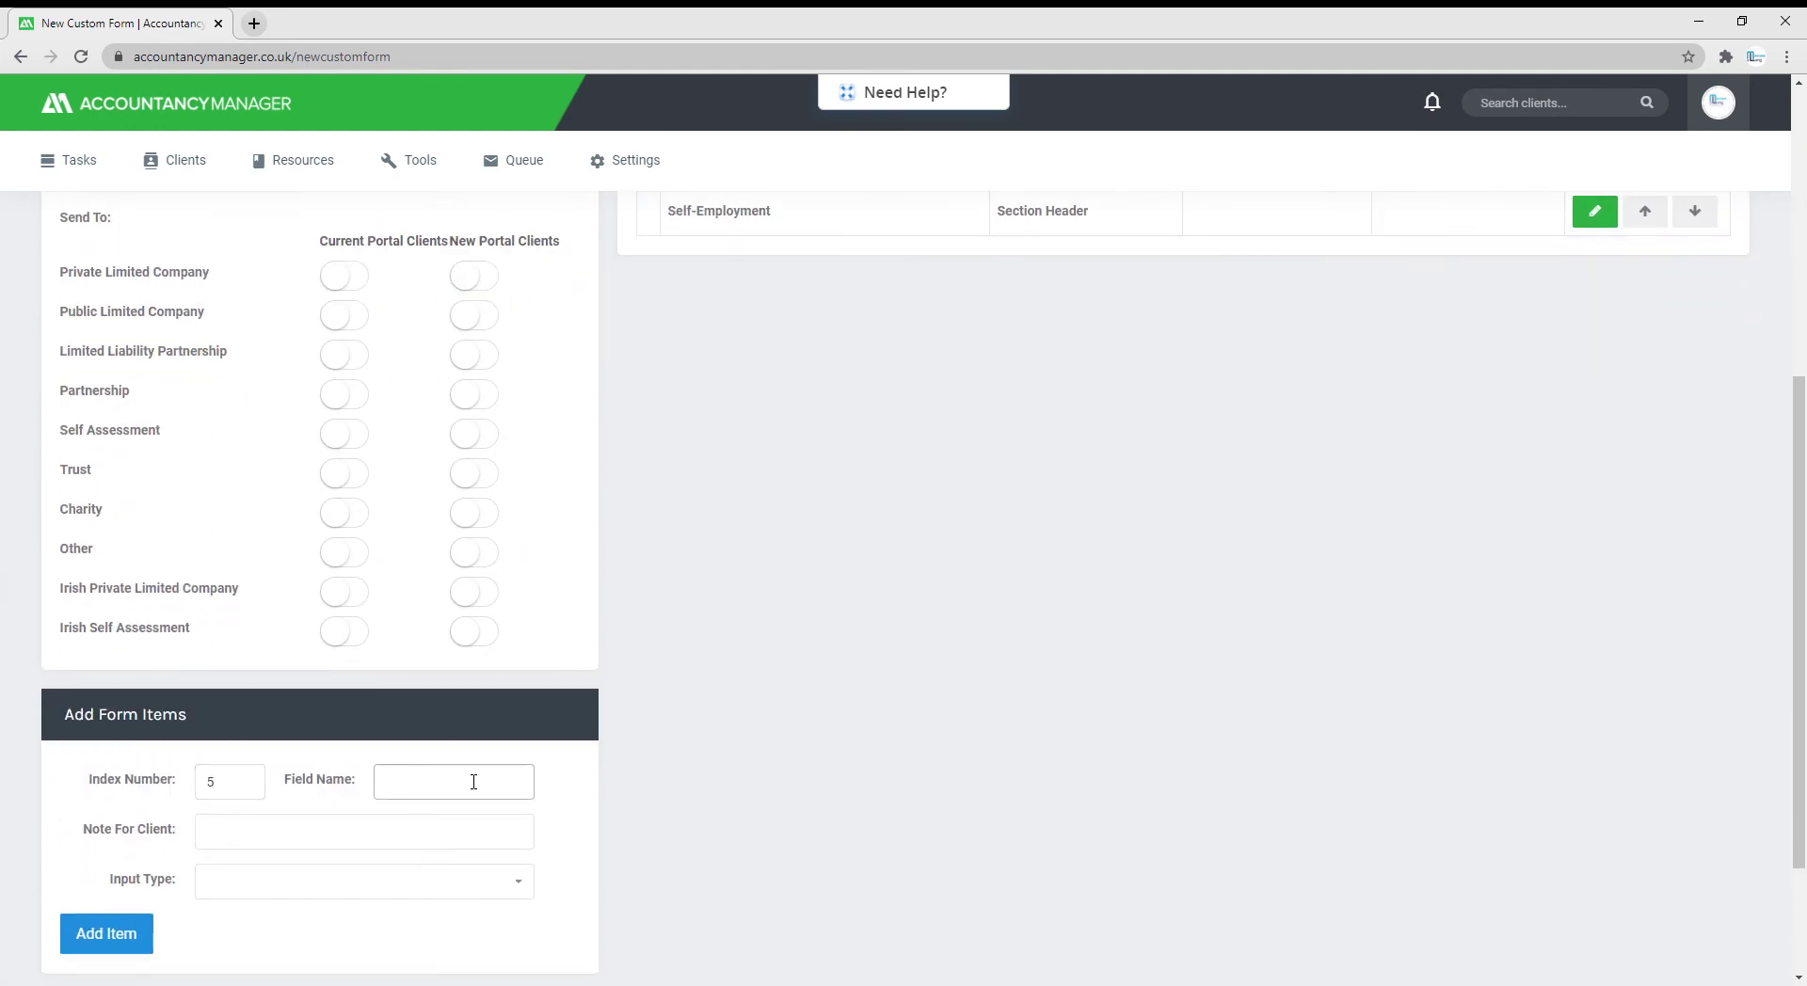
key("ctrl+v")
left_click(297, 891)
left_click(224, 853)
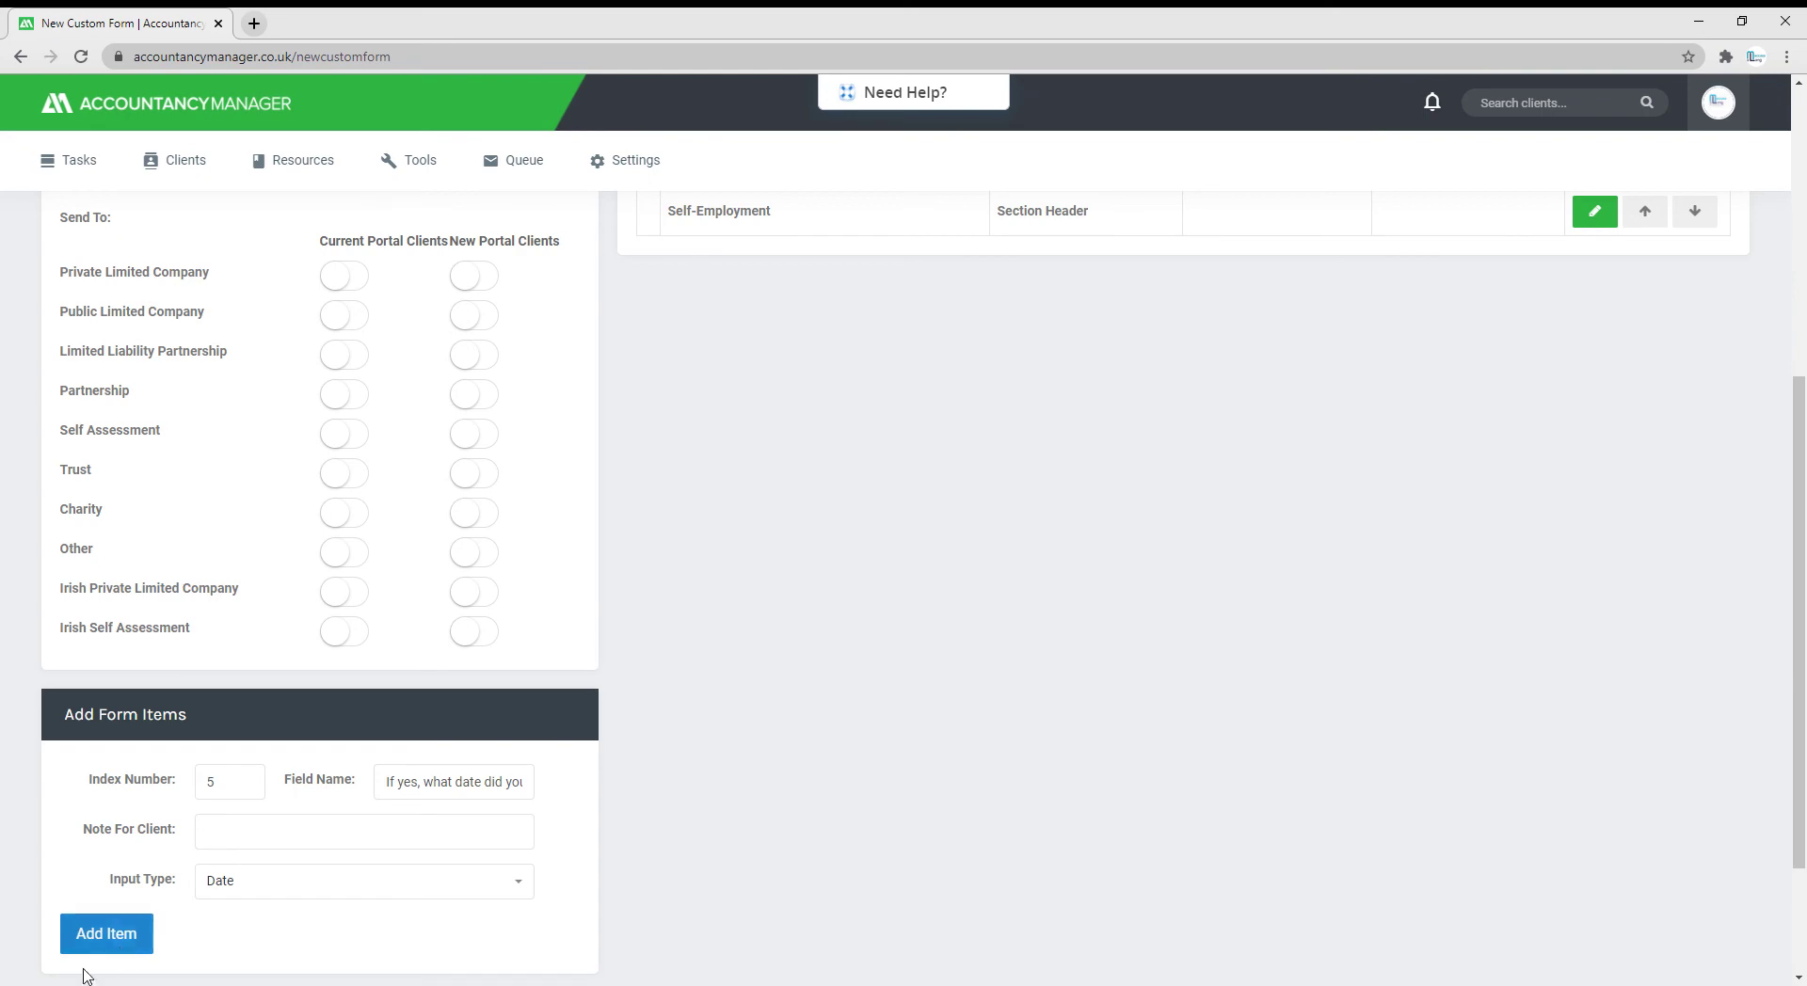
left_click(115, 938)
scroll(1496, 668, "up", 5)
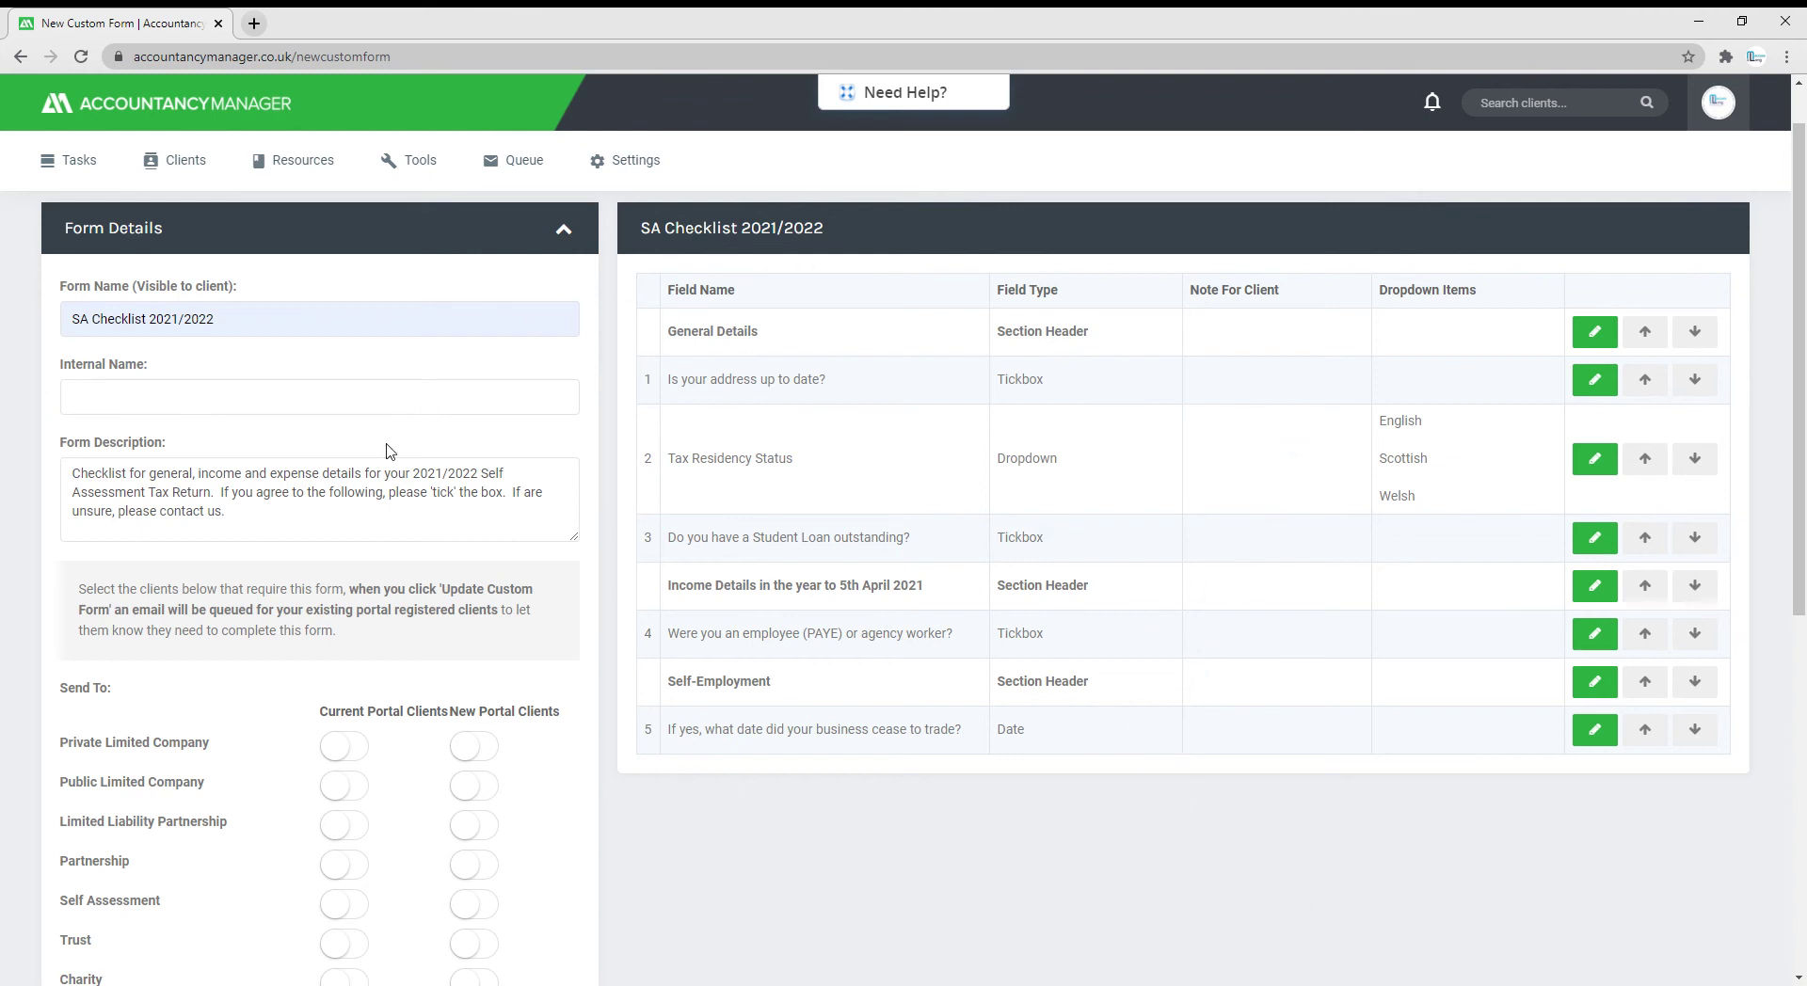
Preview the form and try out the address tickbox and the Tax Residency Status options
scroll(1422, 590, "up", 1)
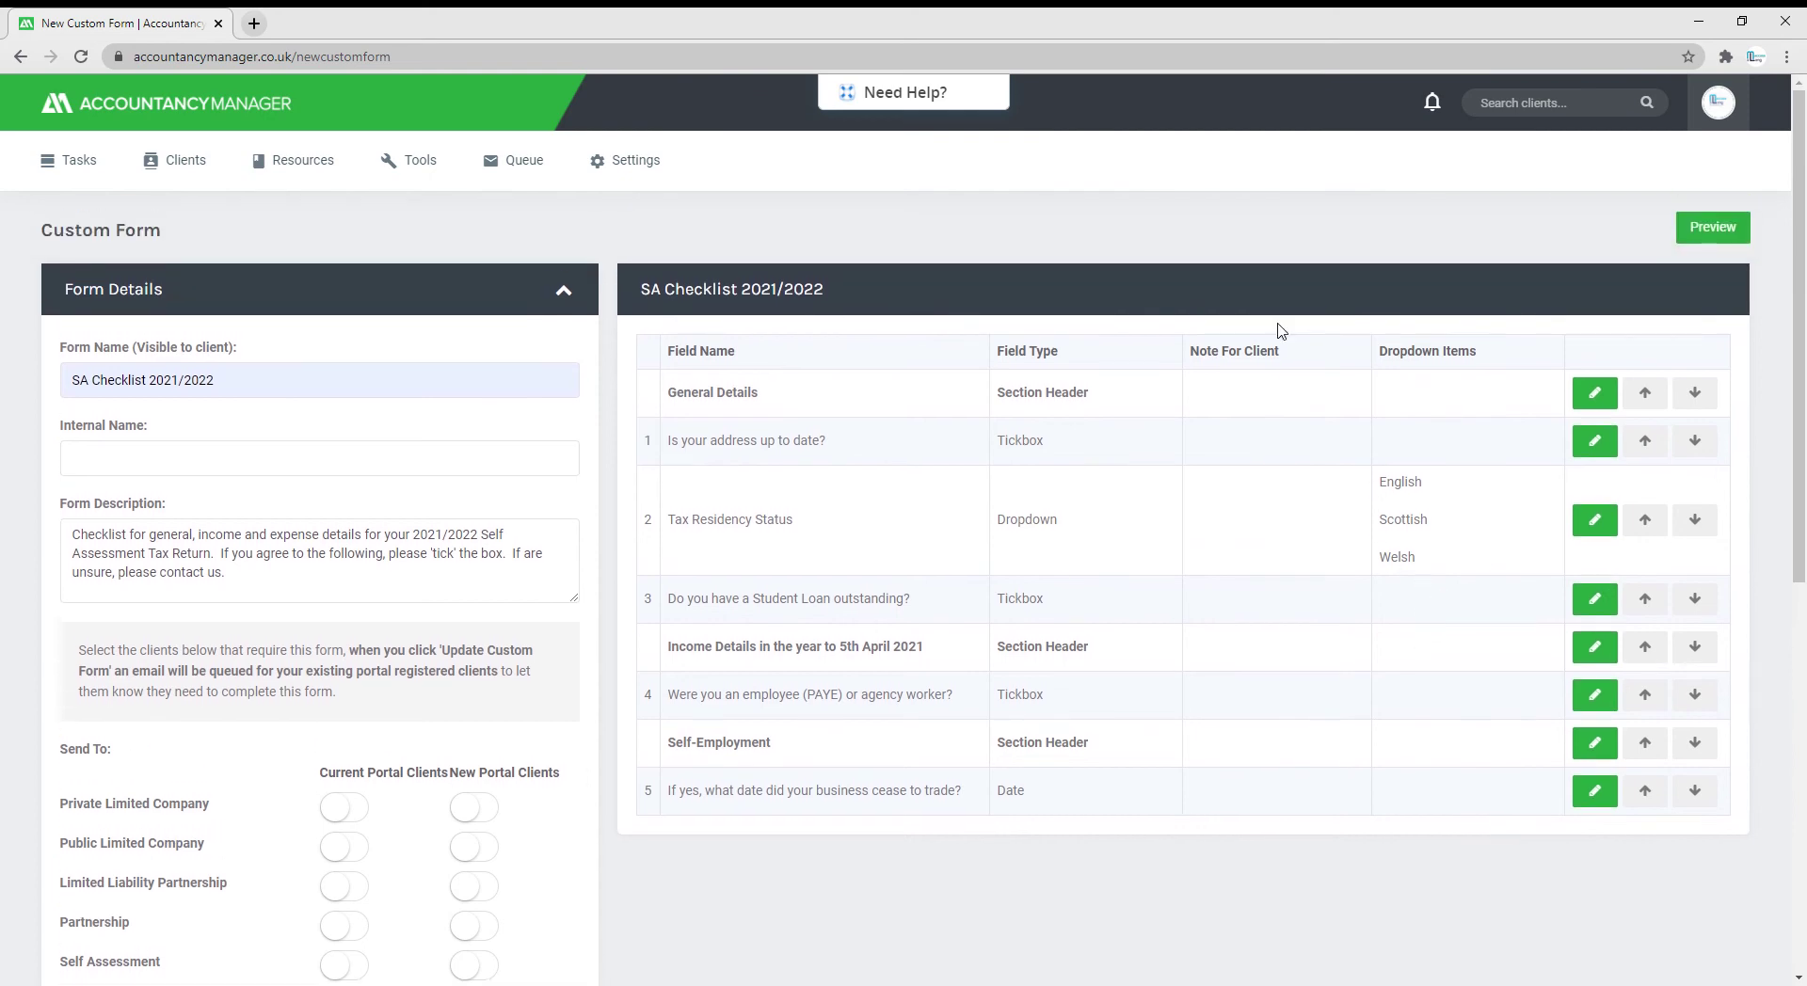
left_click(1734, 231)
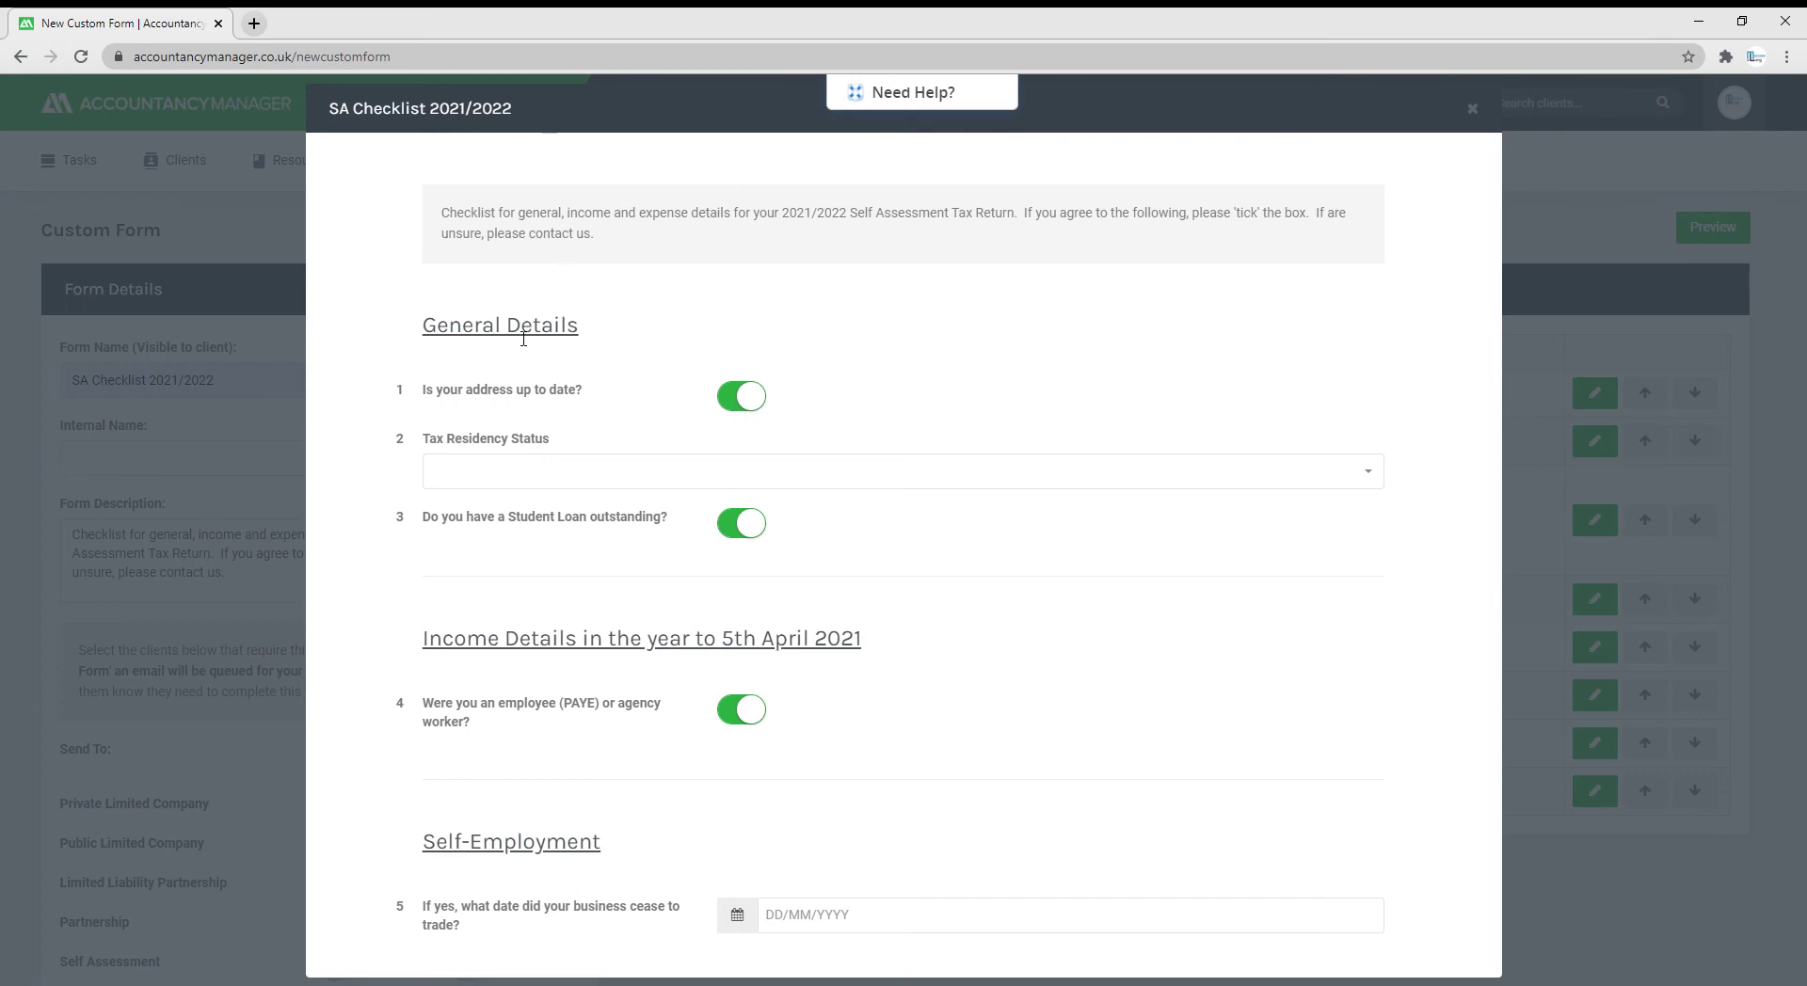
left_click(739, 393)
left_click(765, 397)
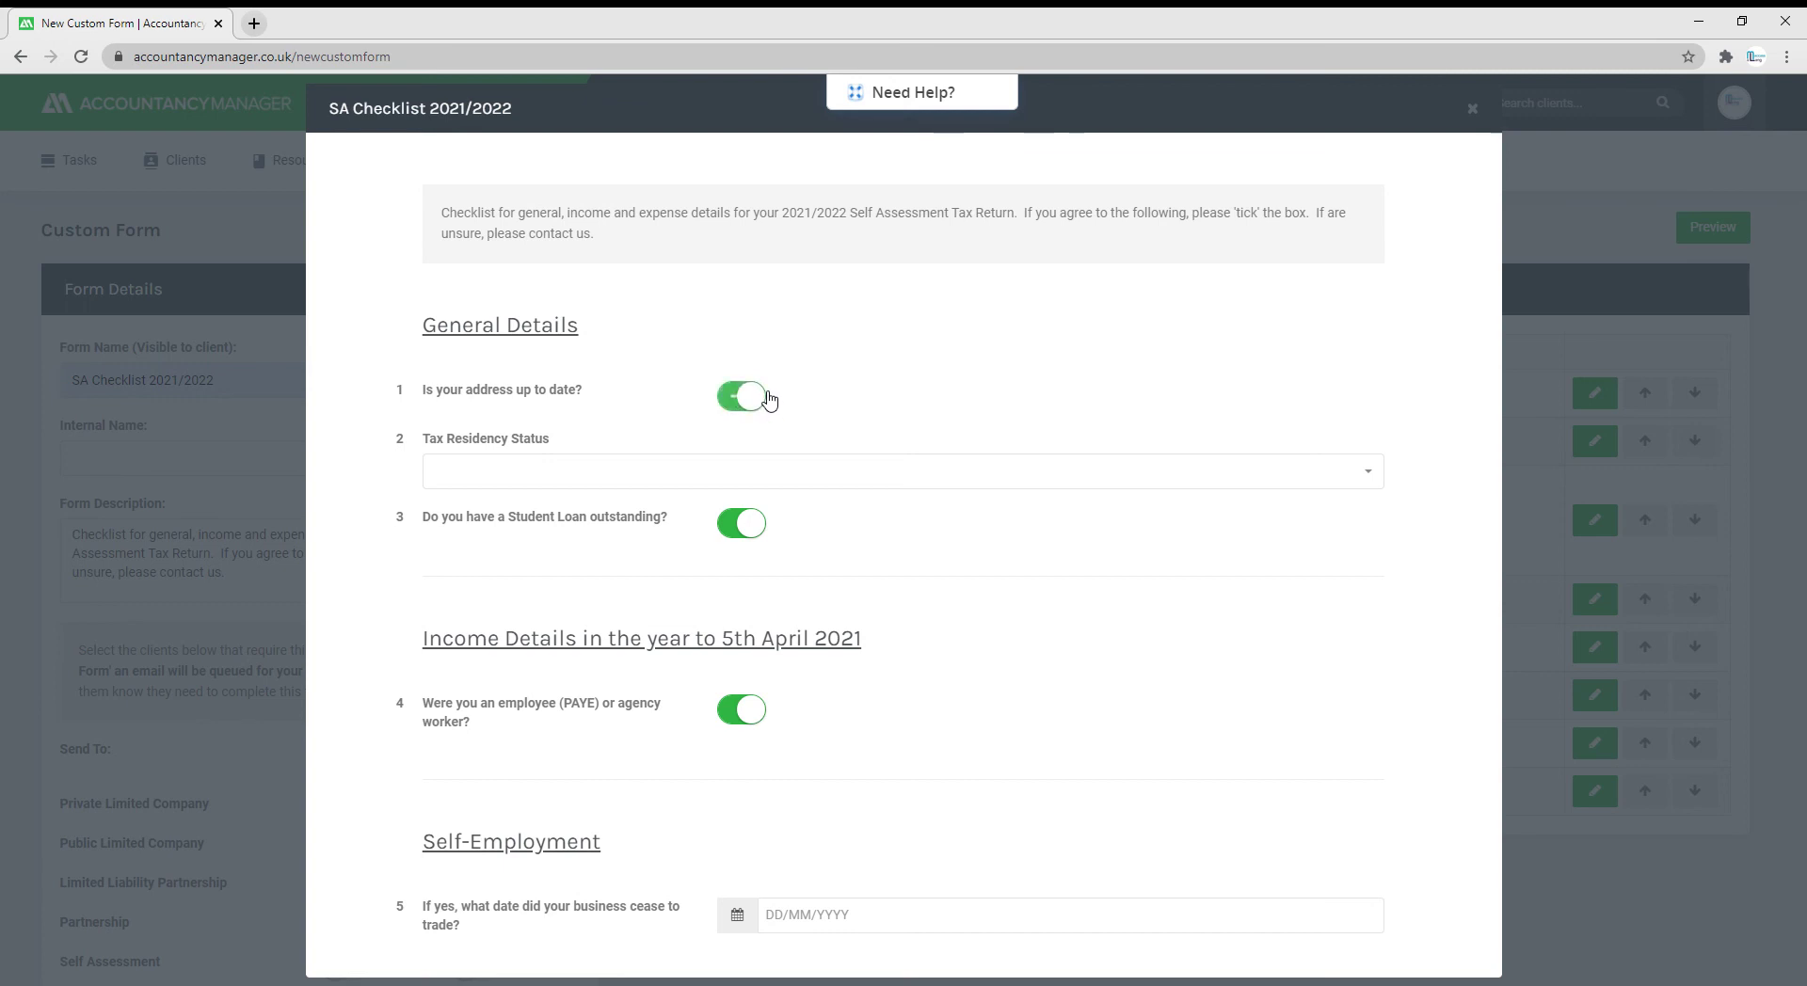
left_click(668, 480)
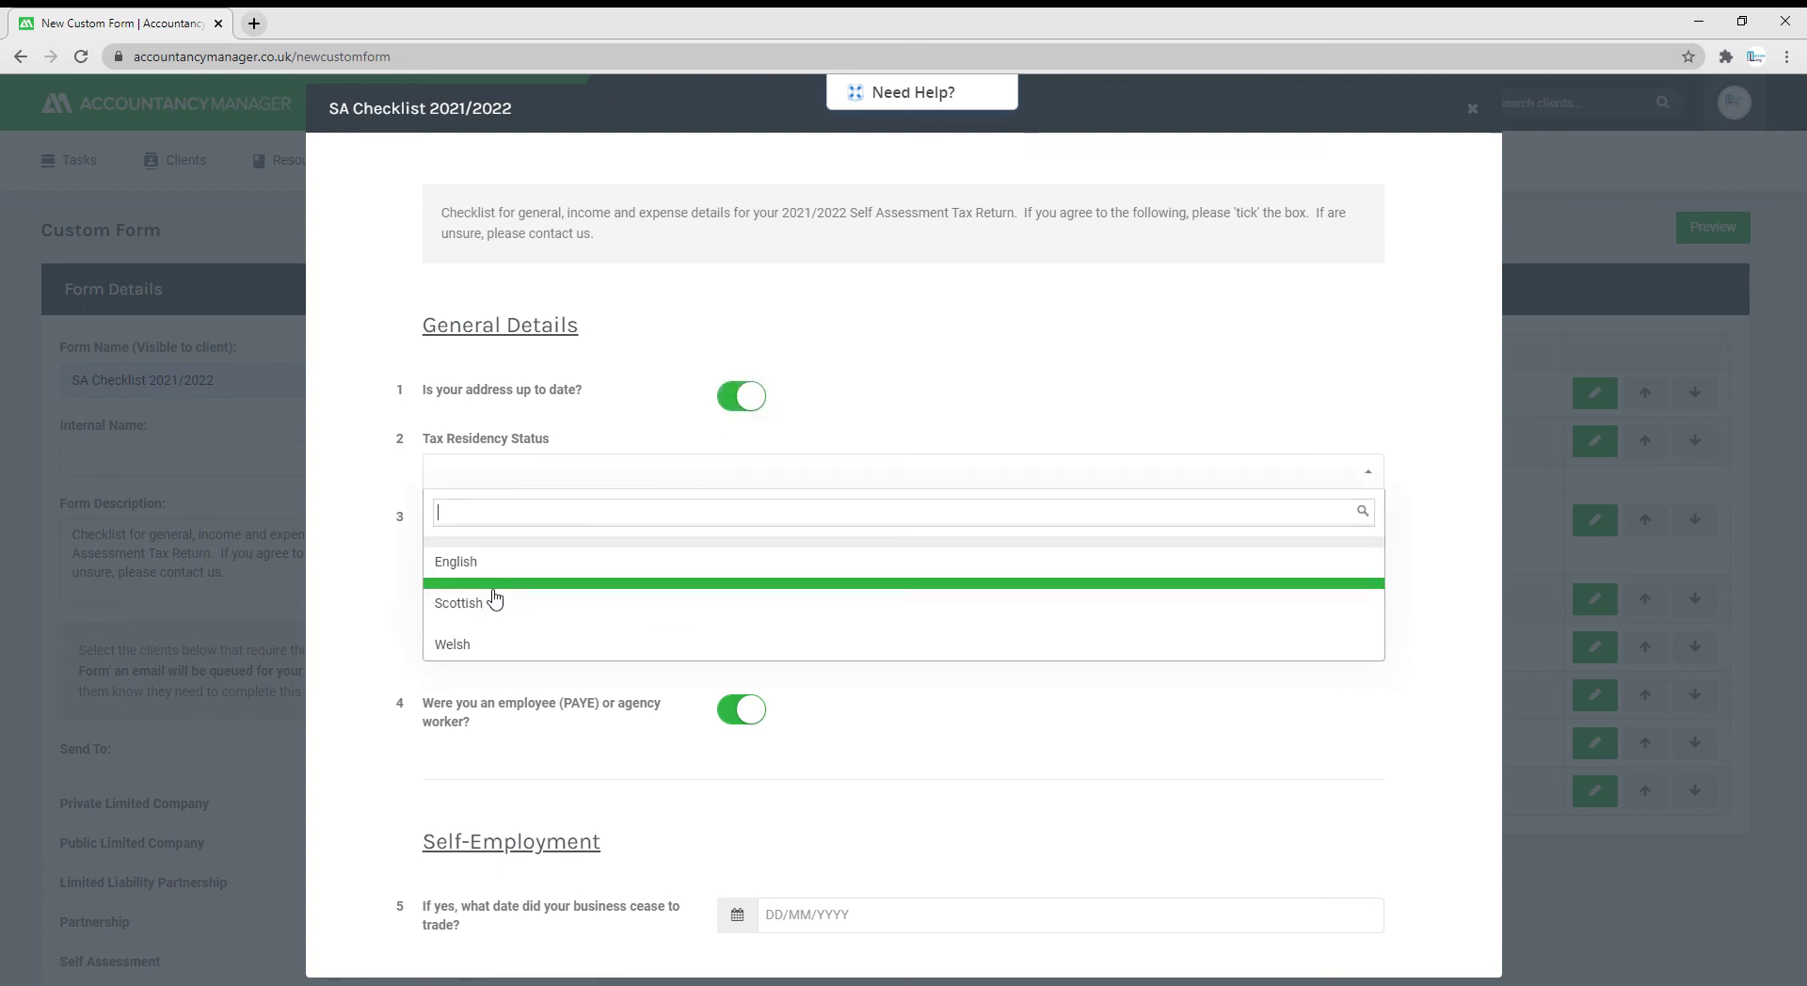
left_click(859, 342)
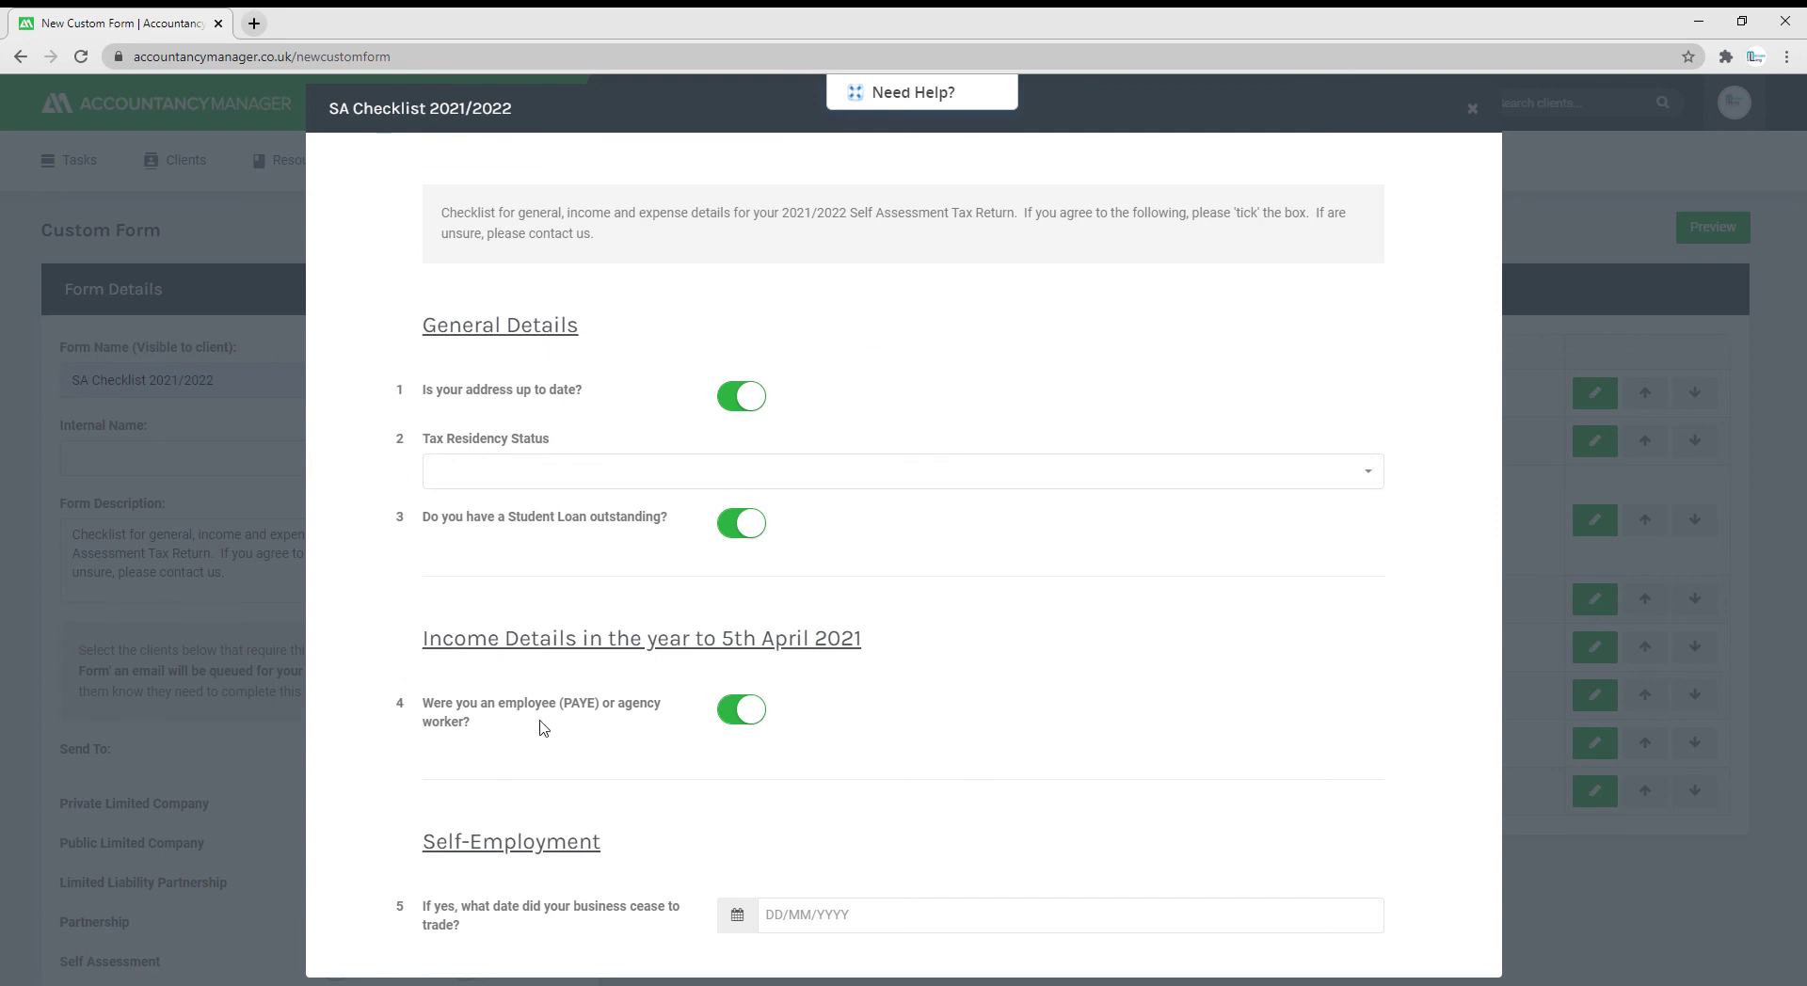
Test the employee tickbox and enter 06/04/2021 as the business cessation date in the preview, then close it
left_click(743, 712)
left_click(769, 713)
left_click(782, 923)
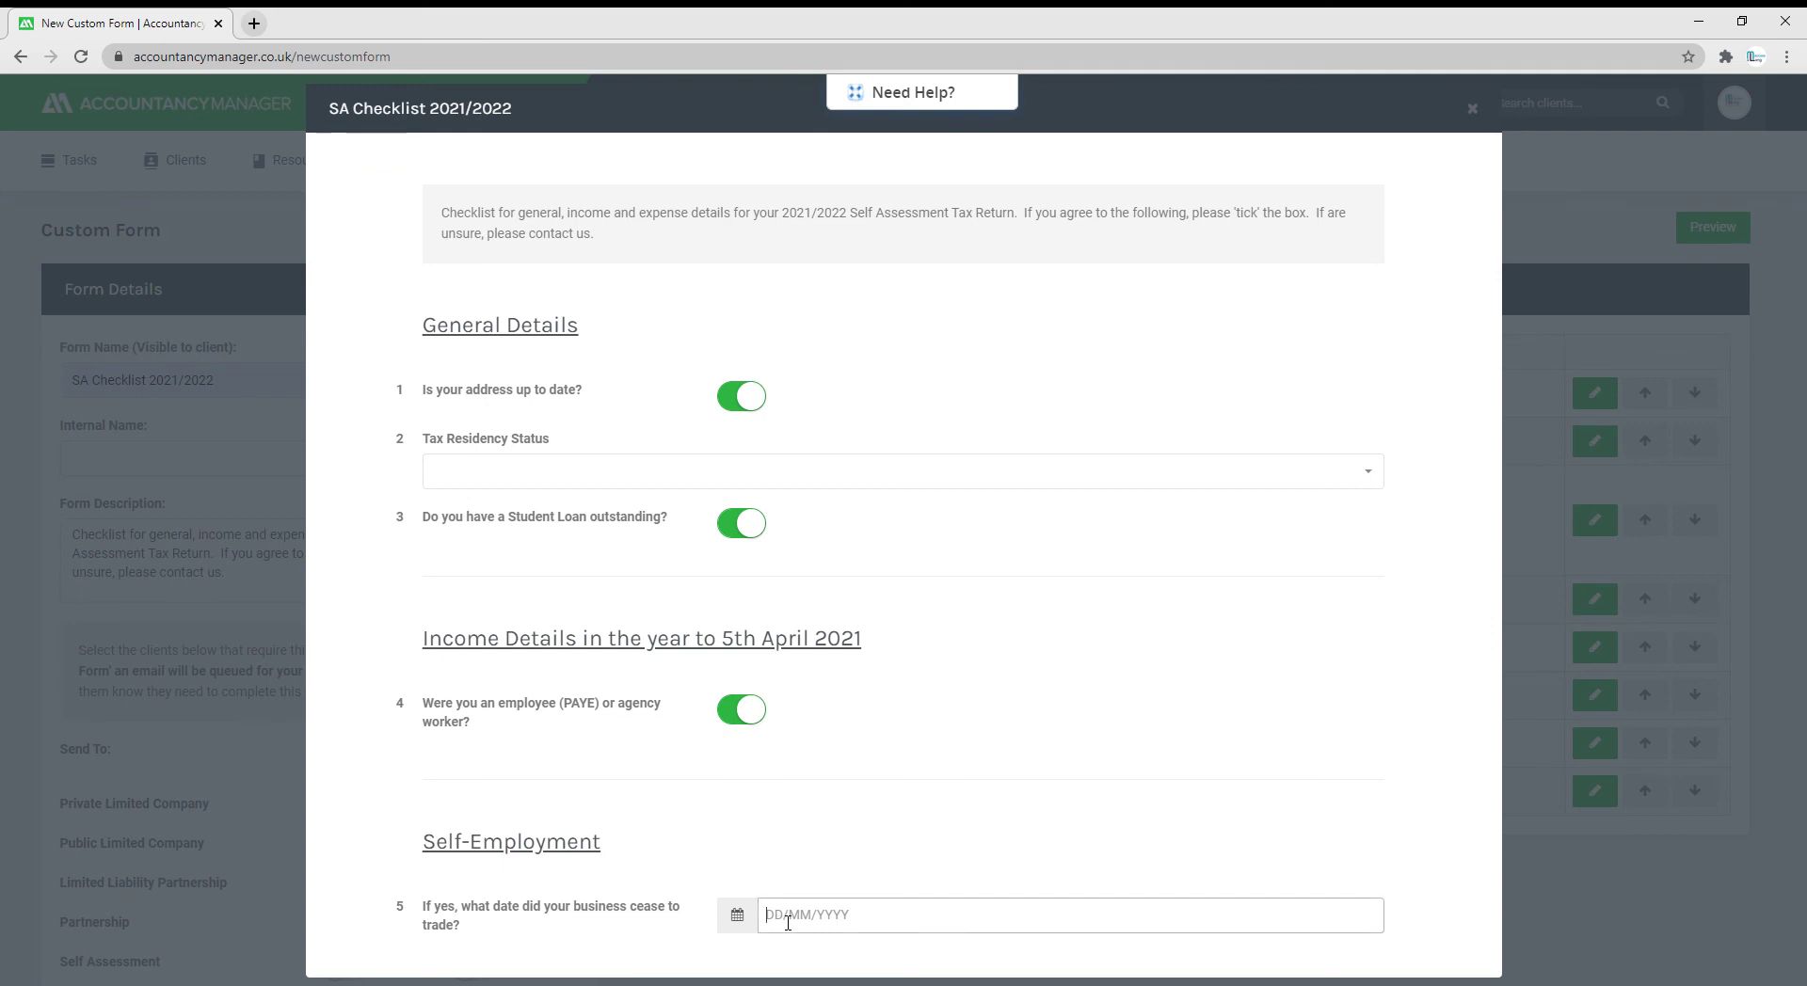
type("06")
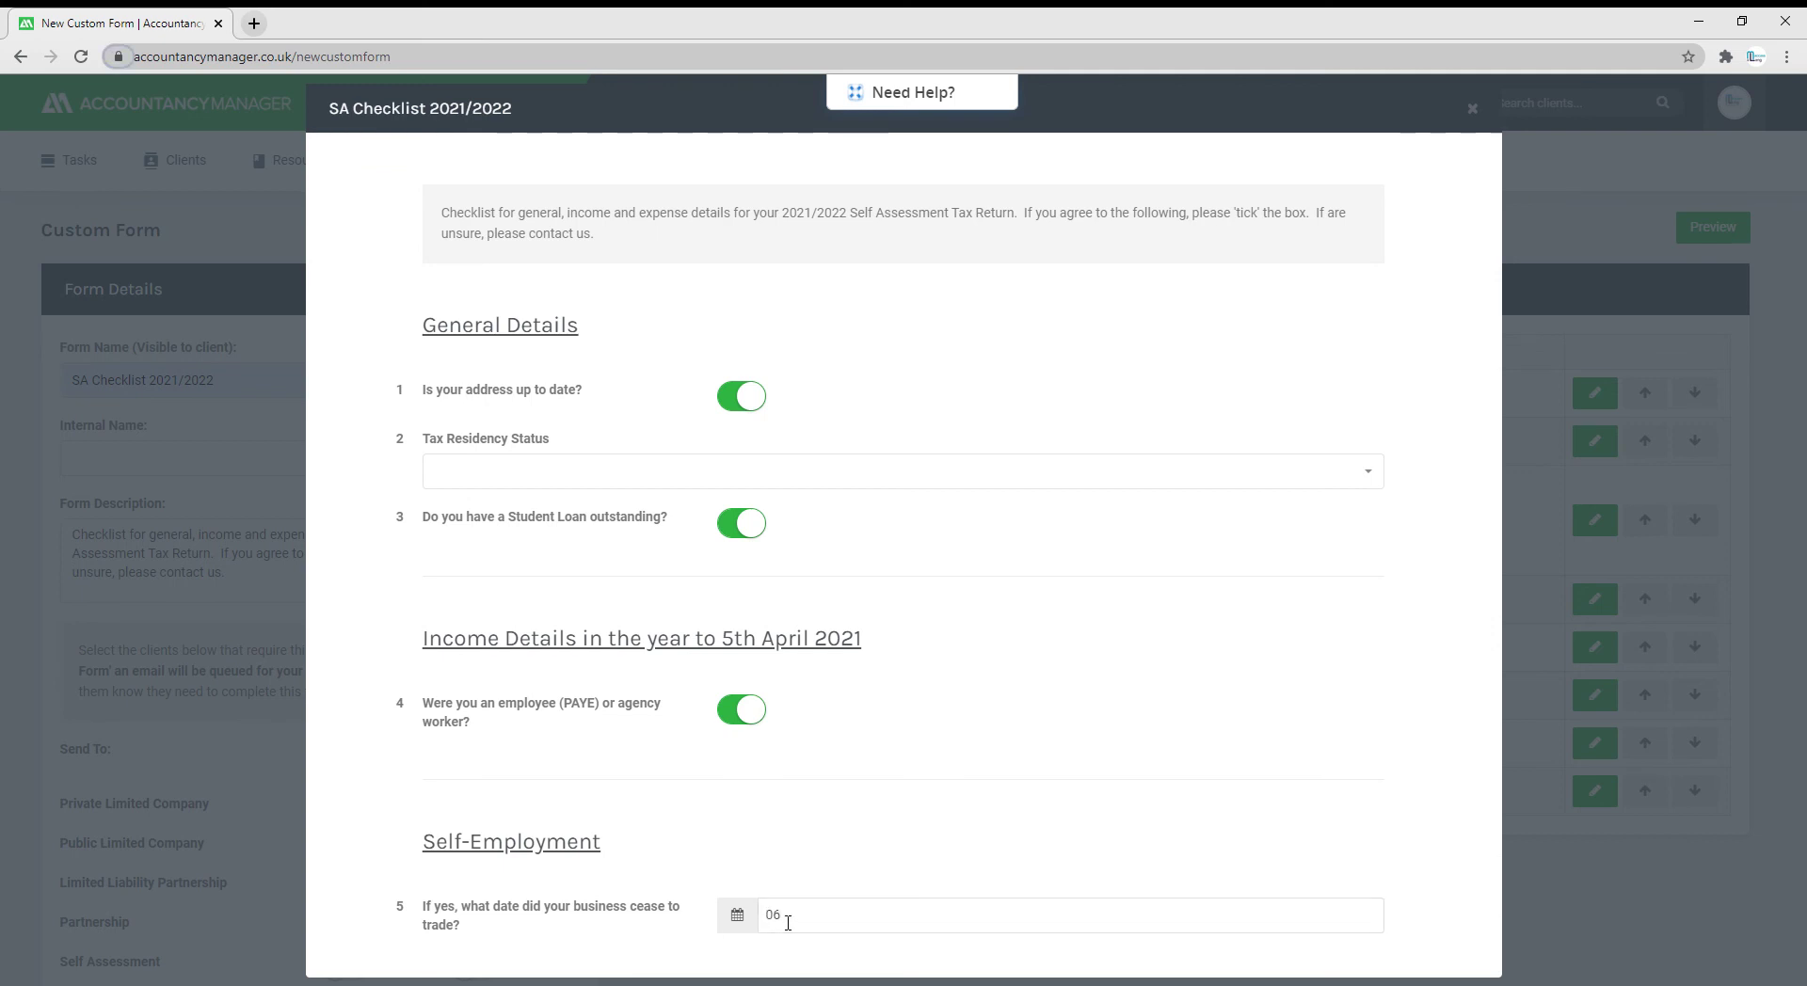
left_click(802, 920)
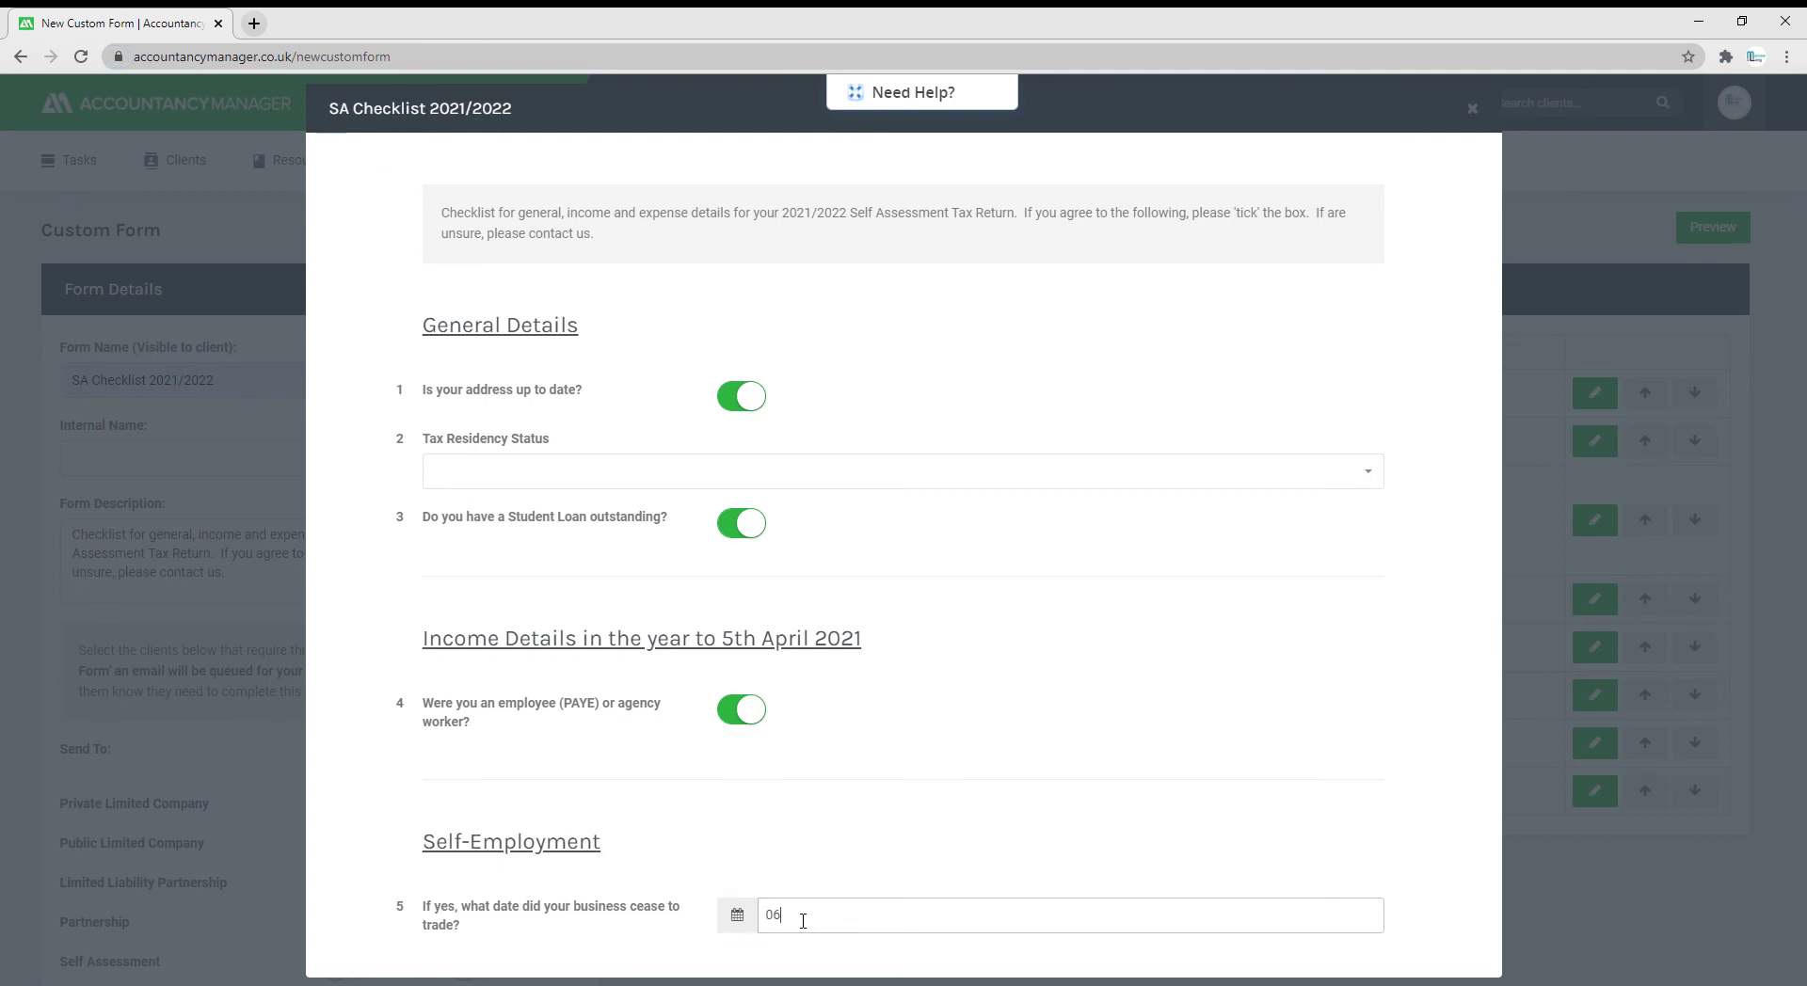
left_click(736, 917)
left_click(817, 918)
left_click(888, 803)
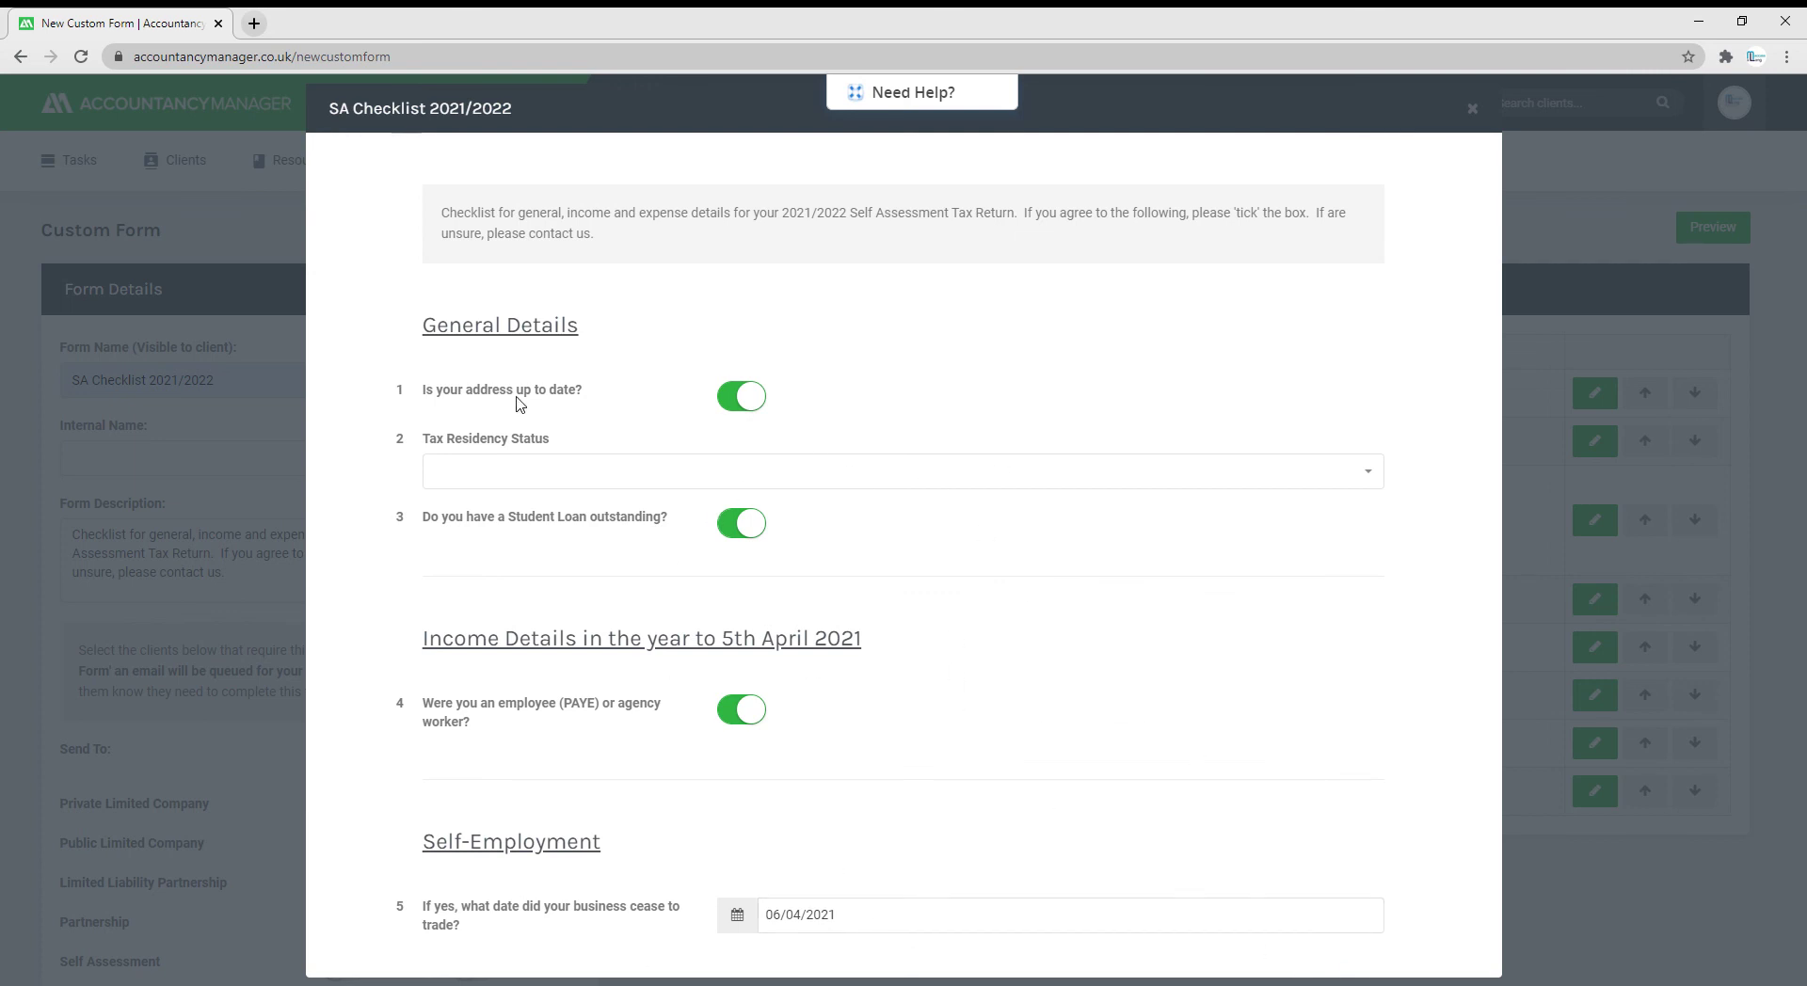
left_click(1474, 110)
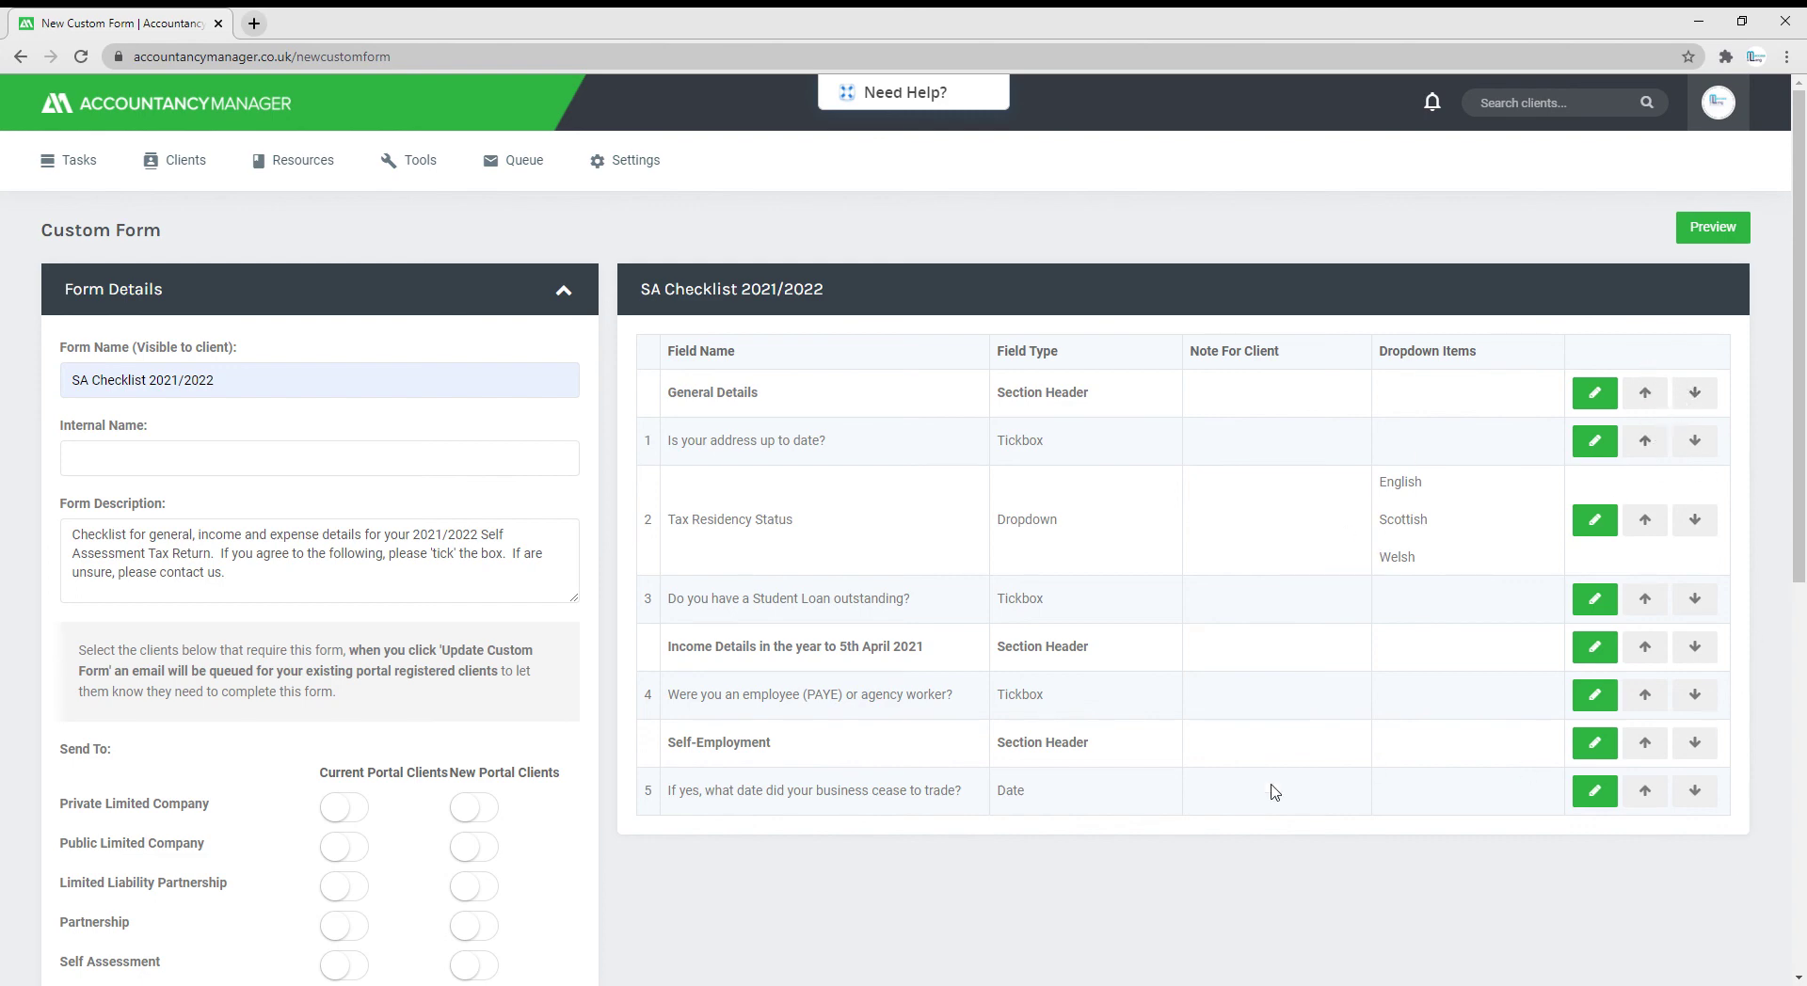
Save the custom form and reopen SA Checklist 2021/2022 from the custom forms list for editing
scroll(1092, 697, "down", 8)
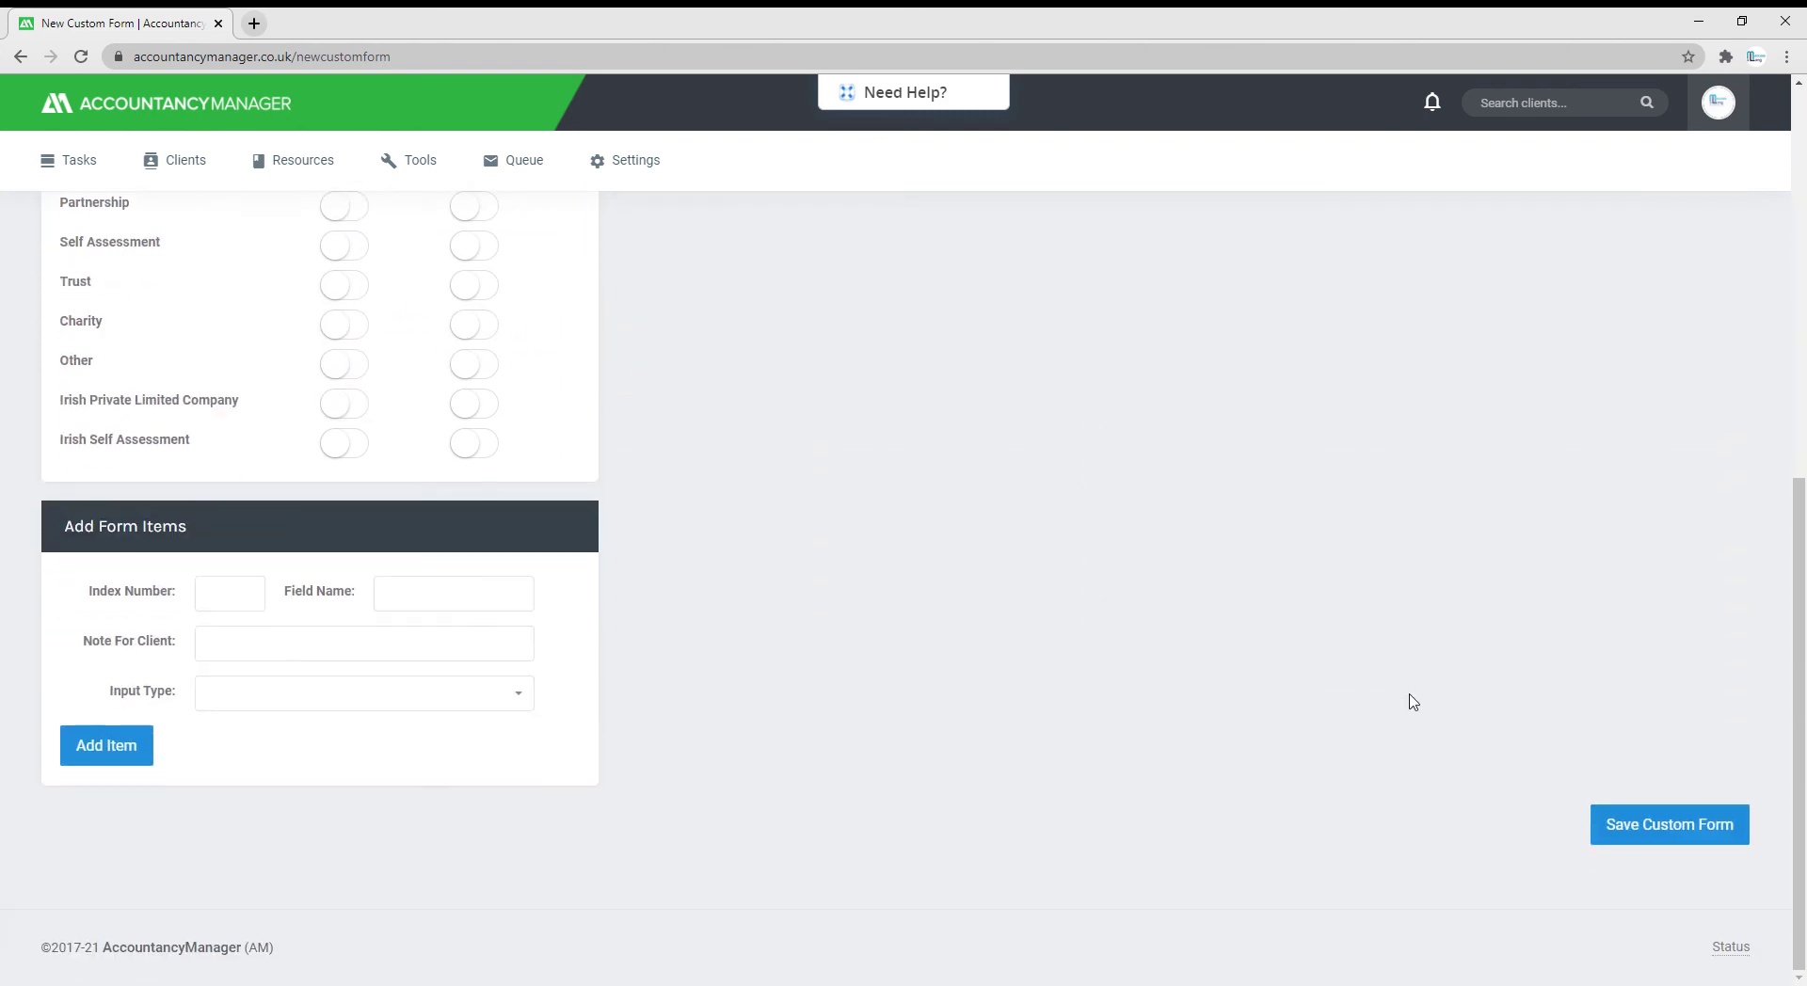
left_click(1684, 836)
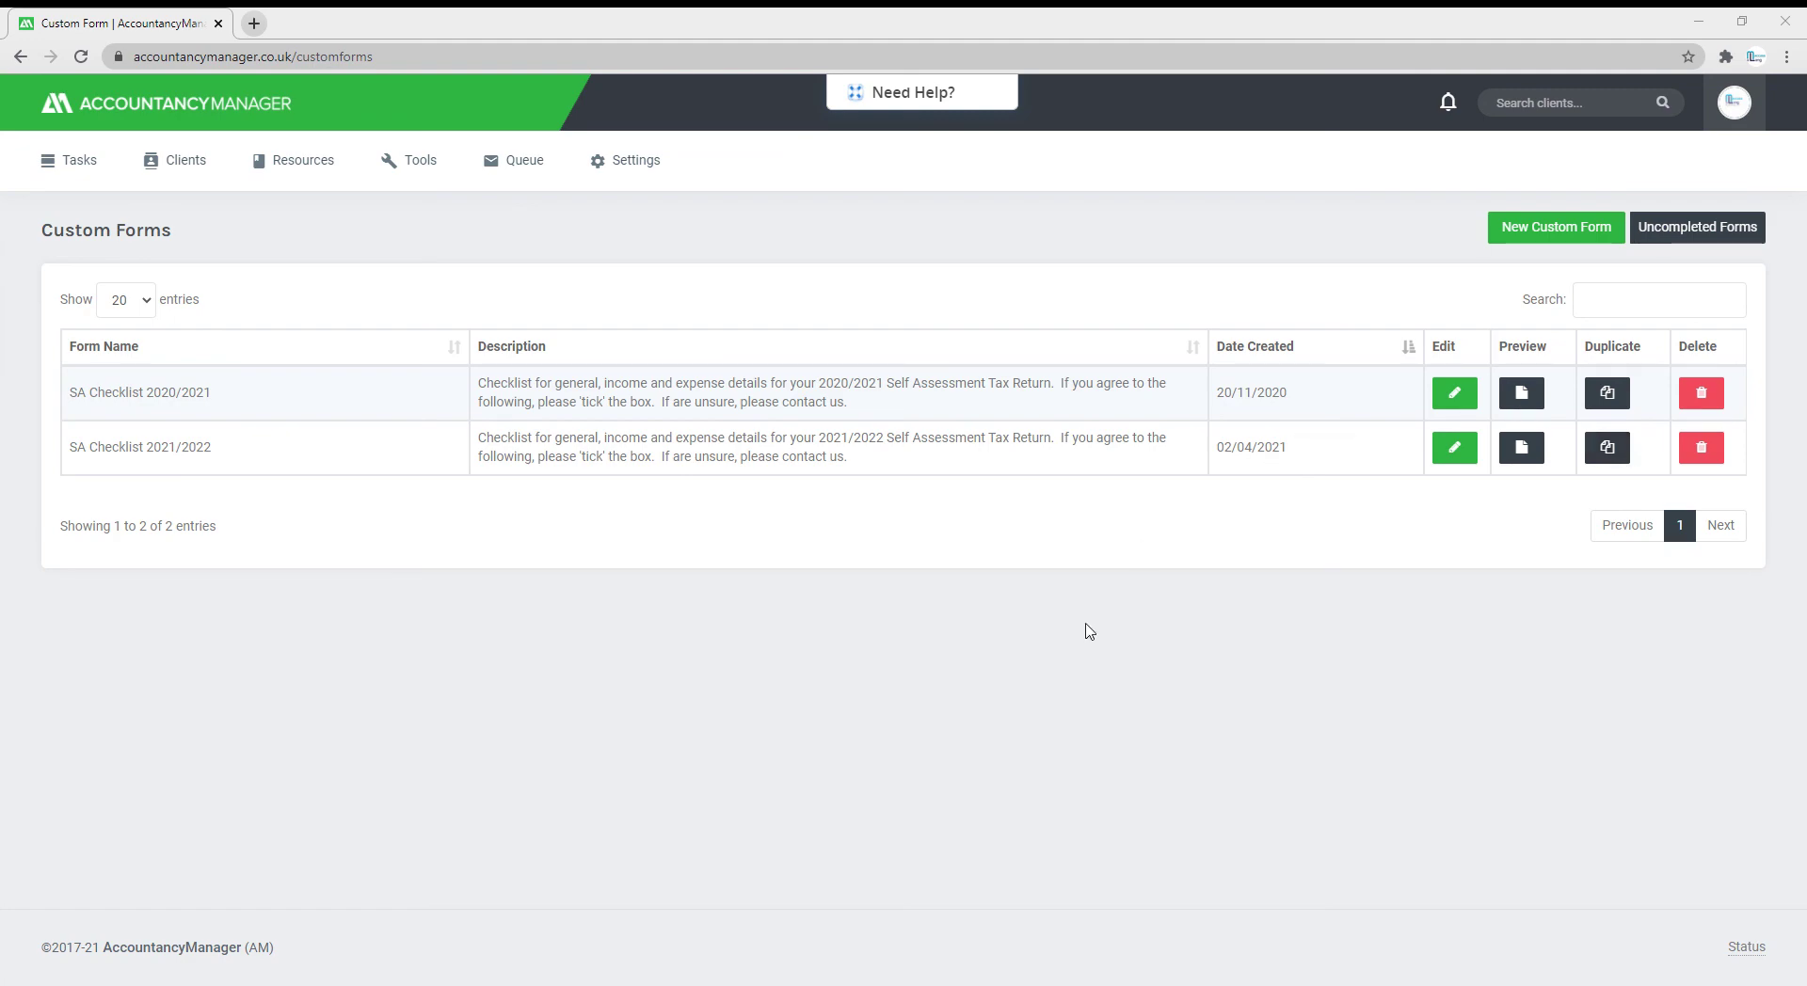
left_click(1457, 453)
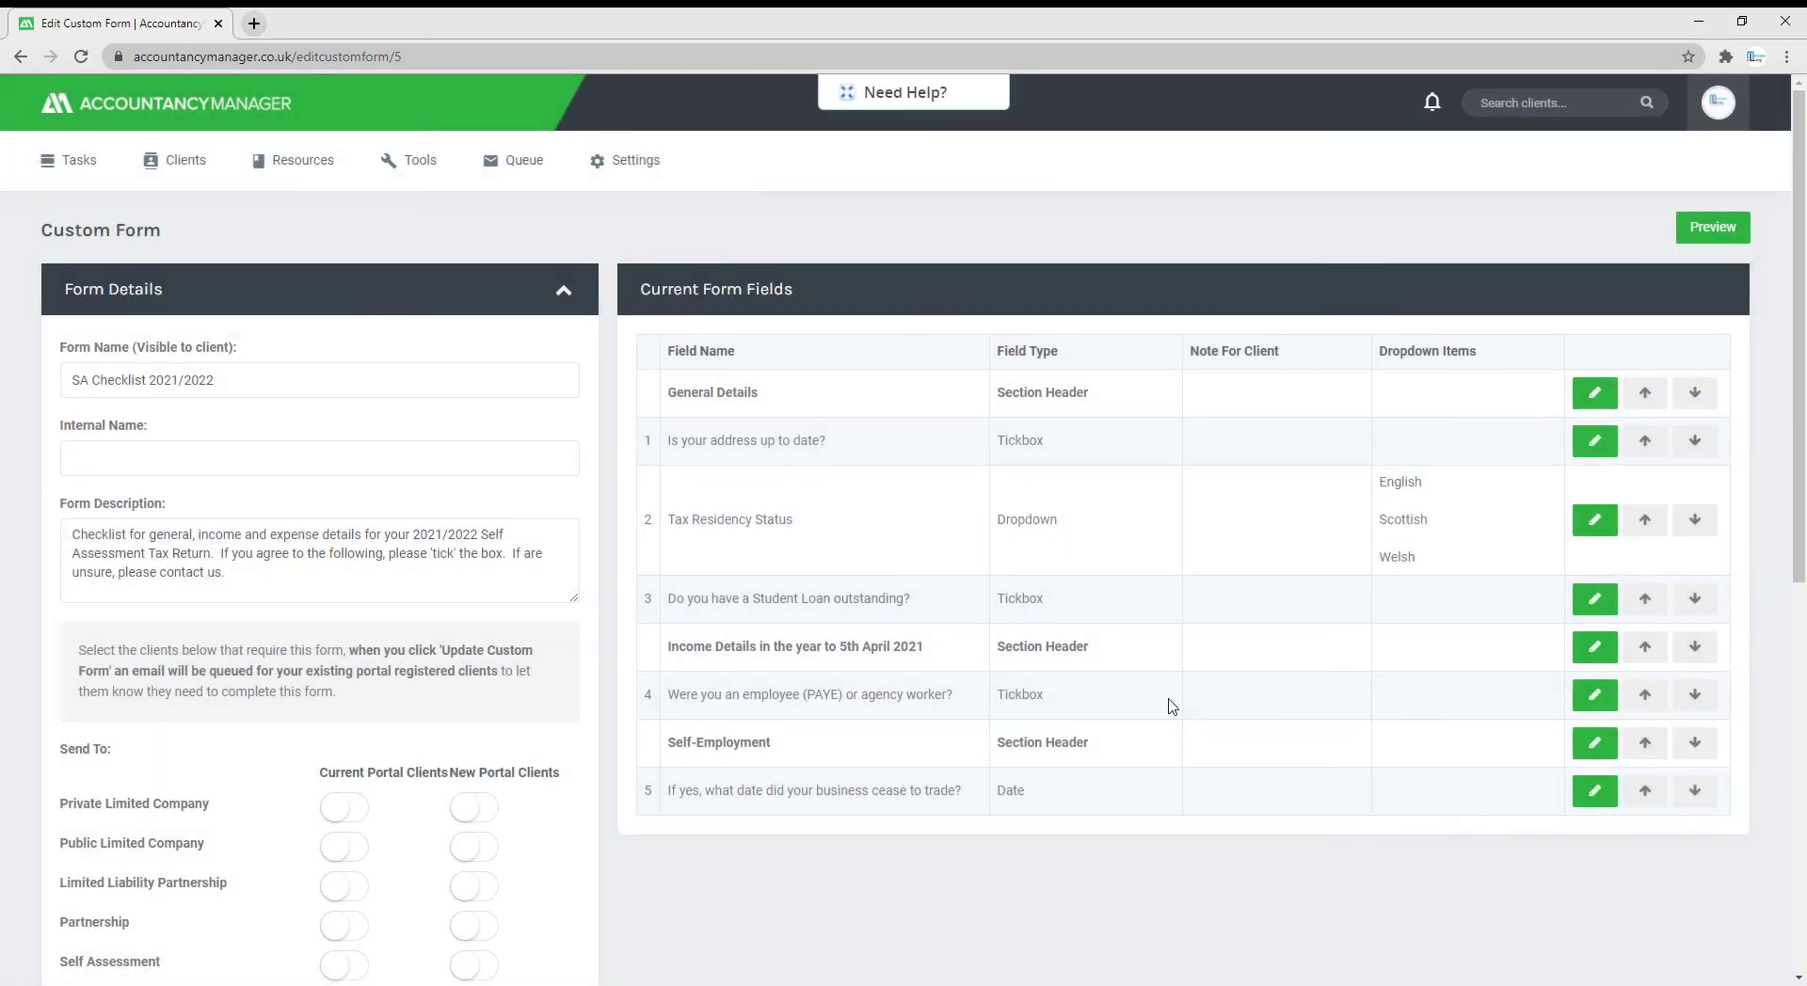
Enable sending the form to both current and new portal clients of the Self Assessment type
scroll(1170, 705, "down", 4)
scroll(1167, 711, "up", 3)
scroll(424, 597, "down", 2)
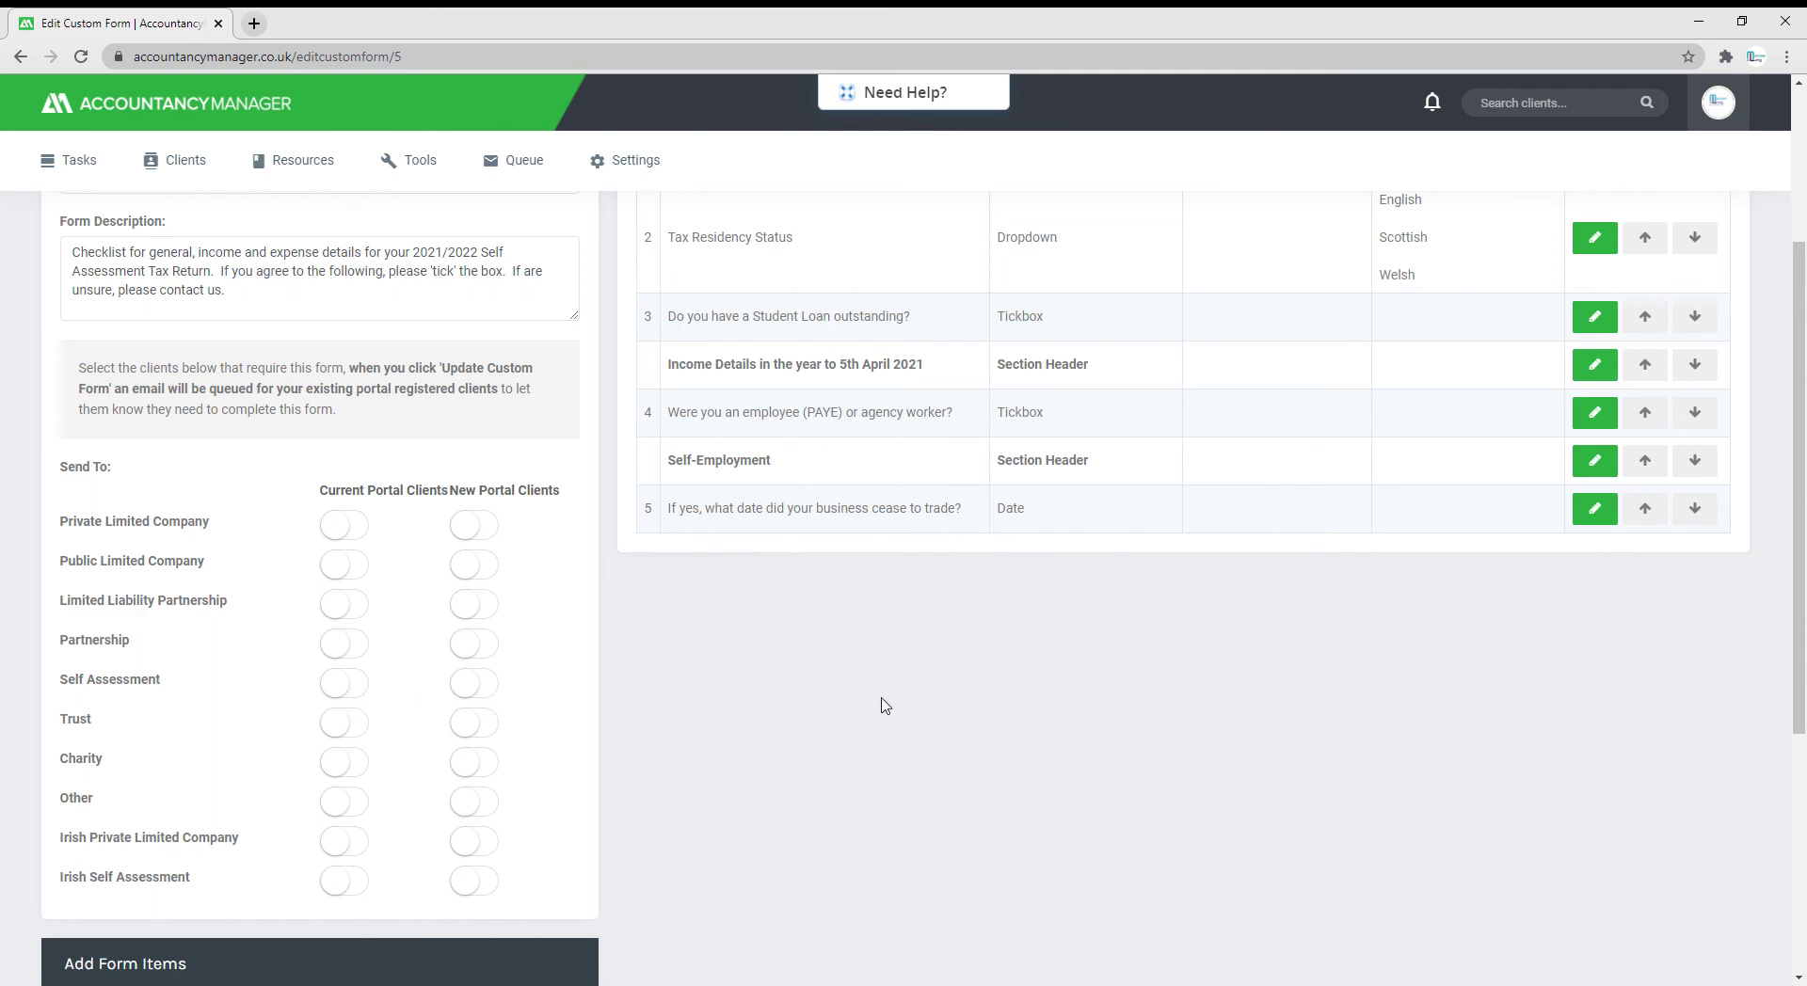
left_click(367, 687)
left_click(475, 684)
scroll(1082, 708, "down", 4)
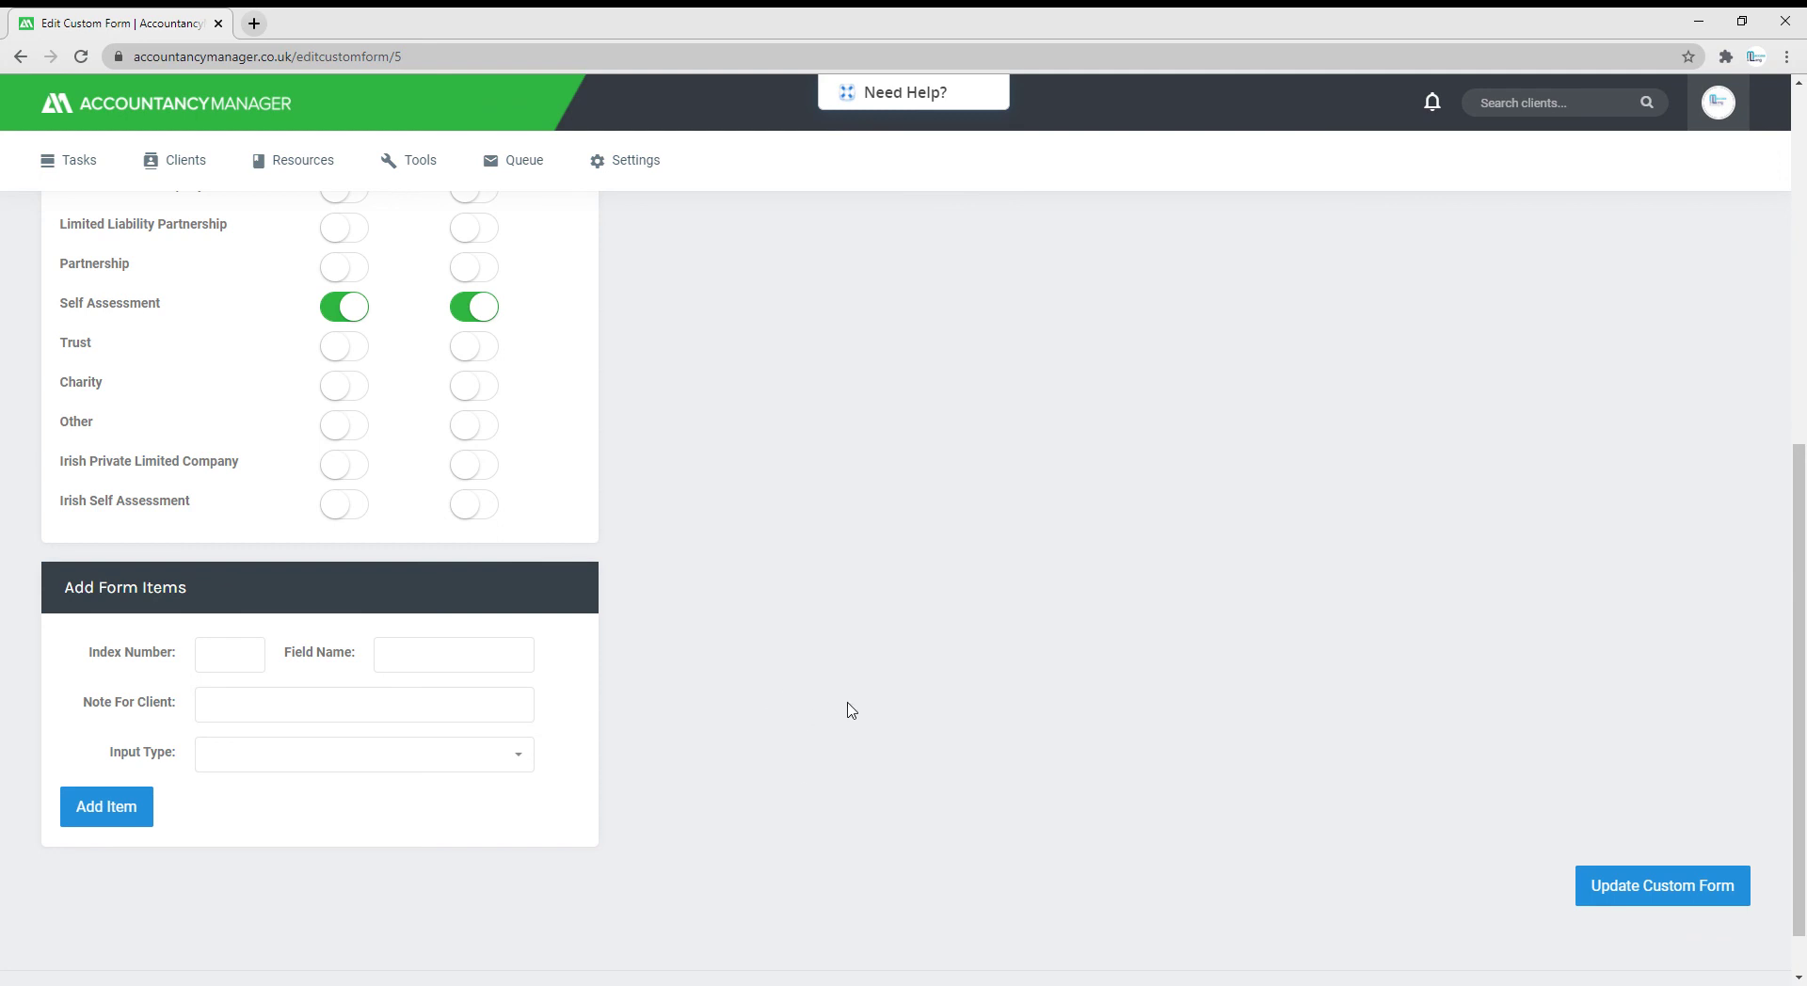
Disable sending the form to current and new portal clients of the Self Assessment type
scroll(807, 649, "up", 1)
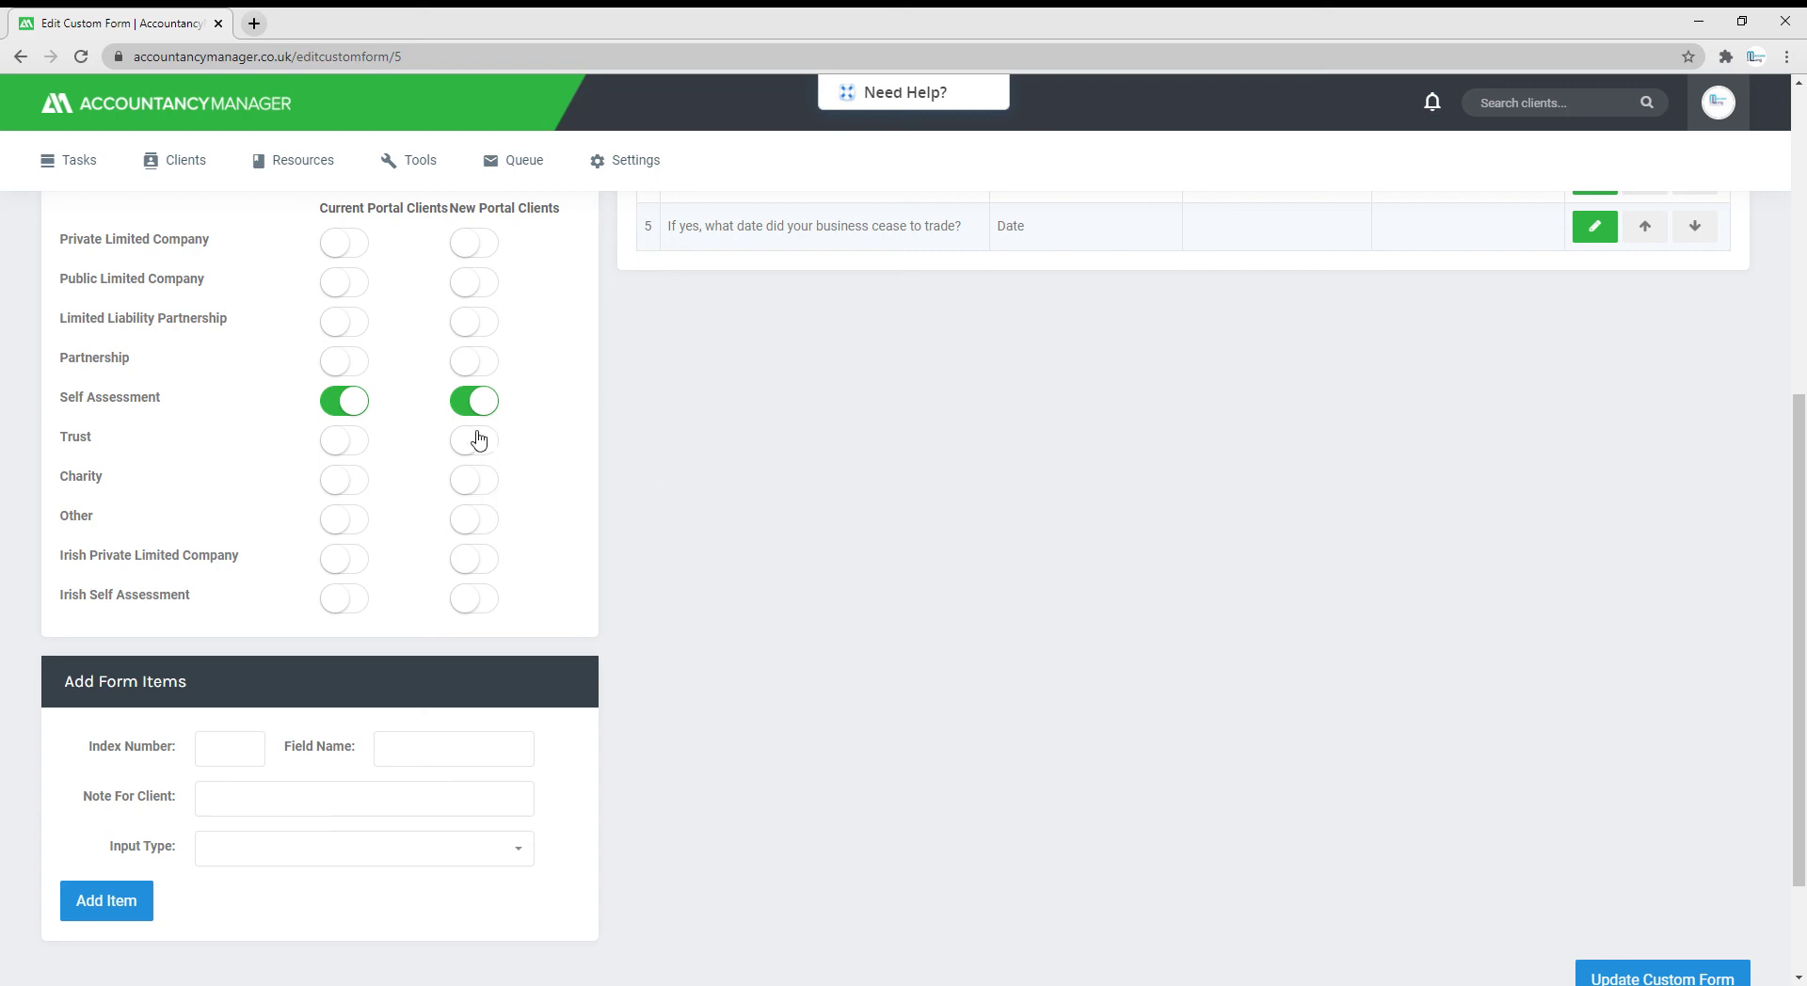
left_click(473, 403)
left_click(343, 402)
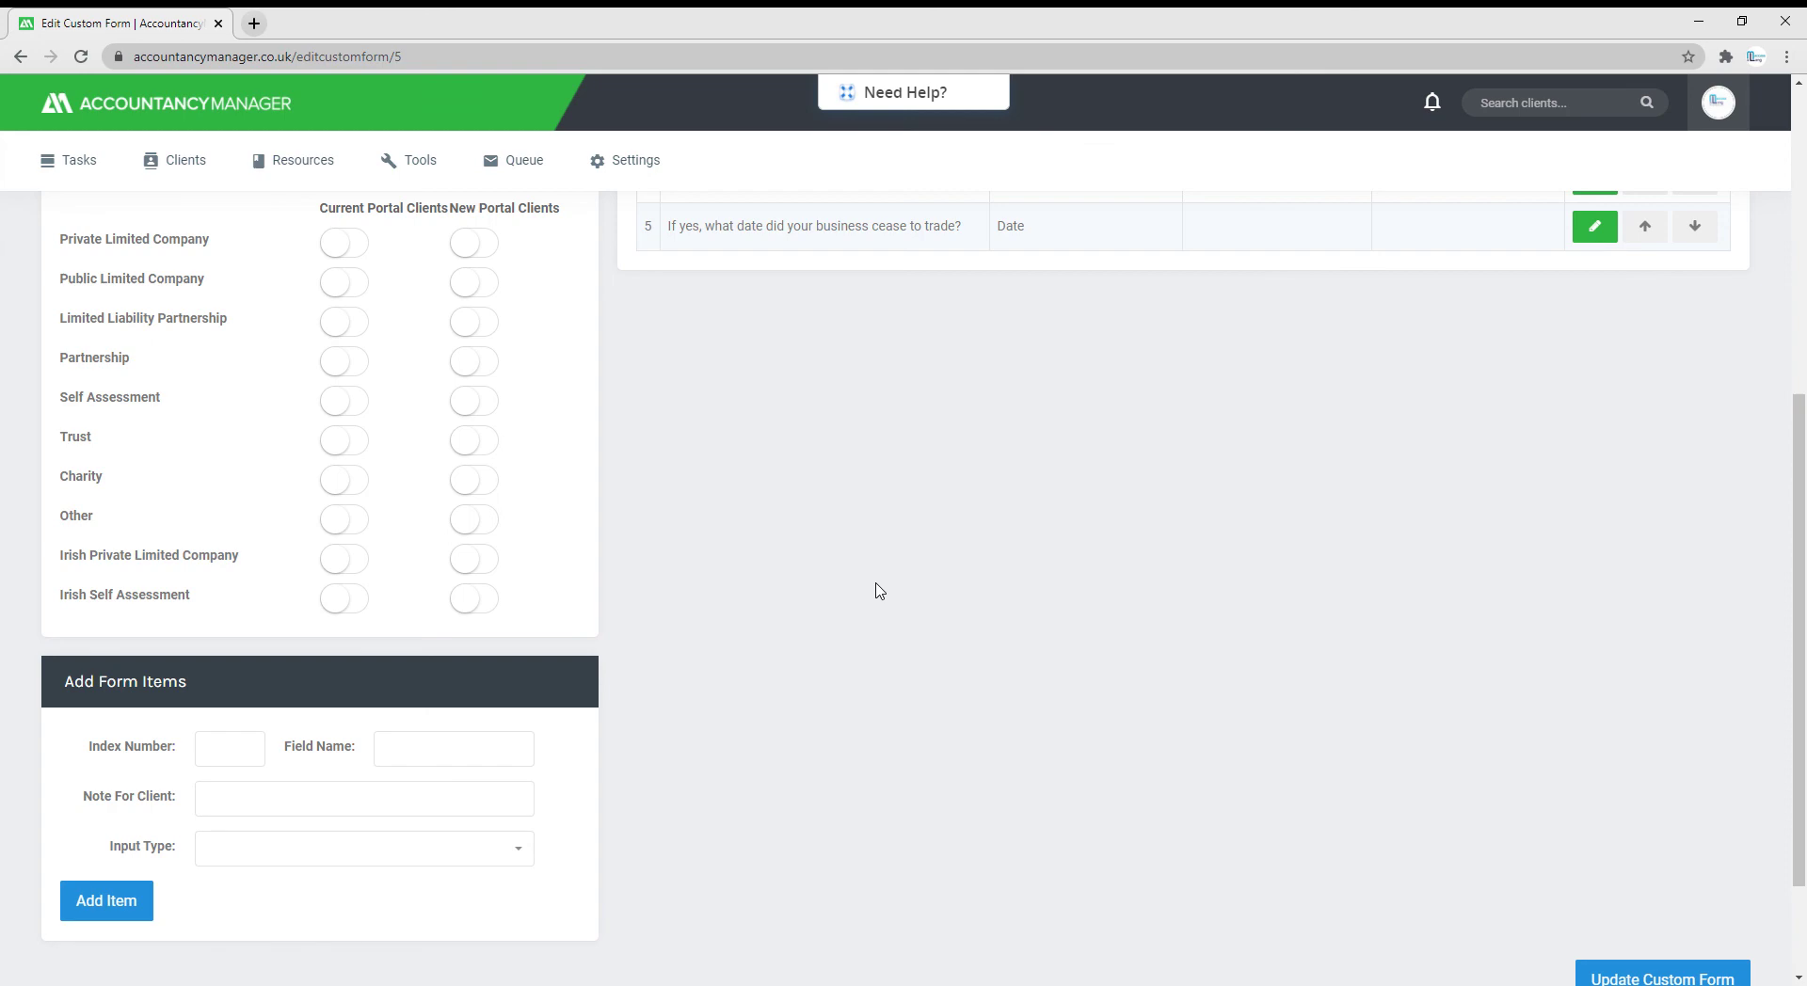
scroll(880, 598, "up", 6)
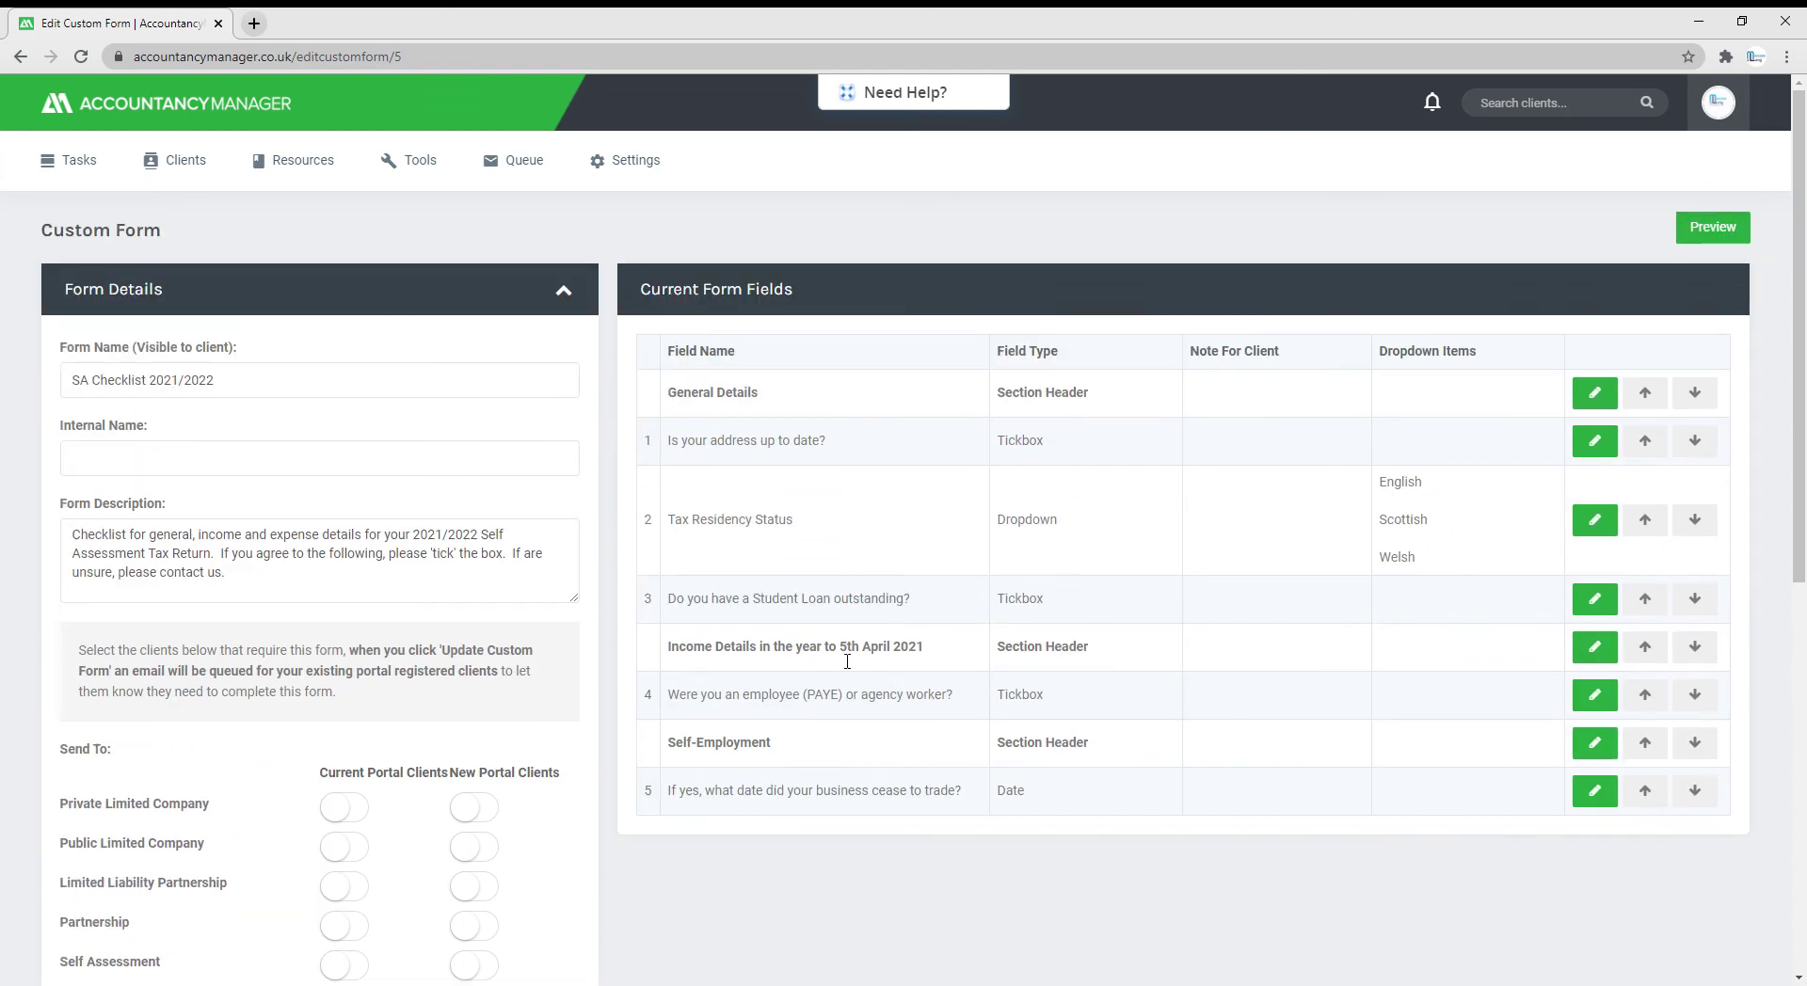